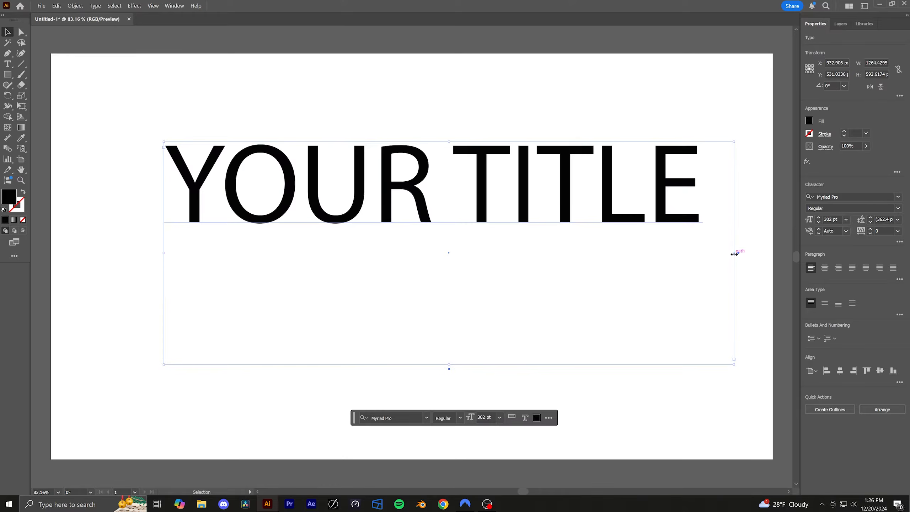
Shrink the title's text frame to one line of text and center the frame on the artboard.
left_click_drag(462, 373, 412, 233)
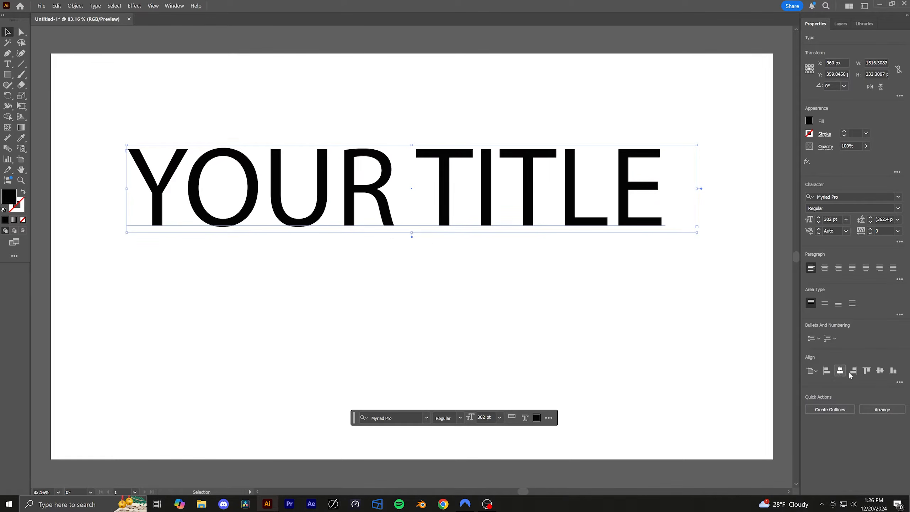
left_click(880, 372)
Set the title's font to Shadow of Xizor and center-align its text within the frame.
left_click(850, 199)
type("shadow")
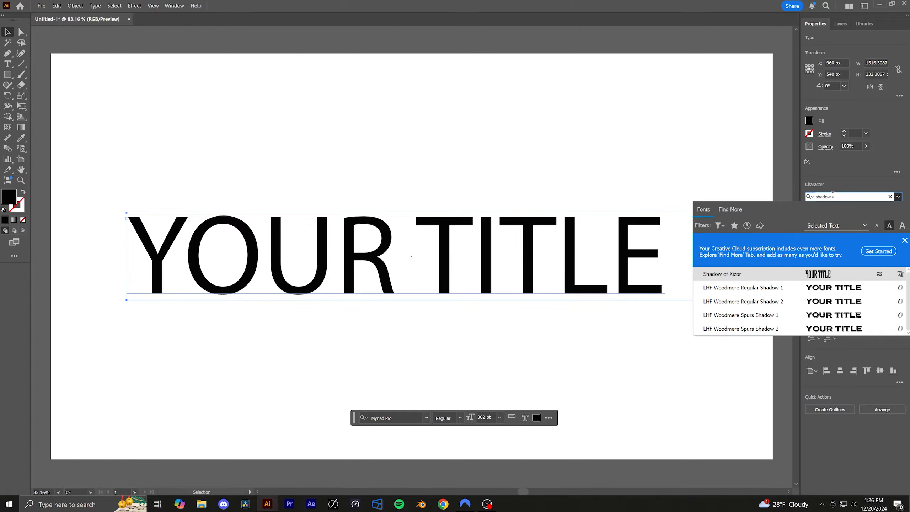
left_click(749, 272)
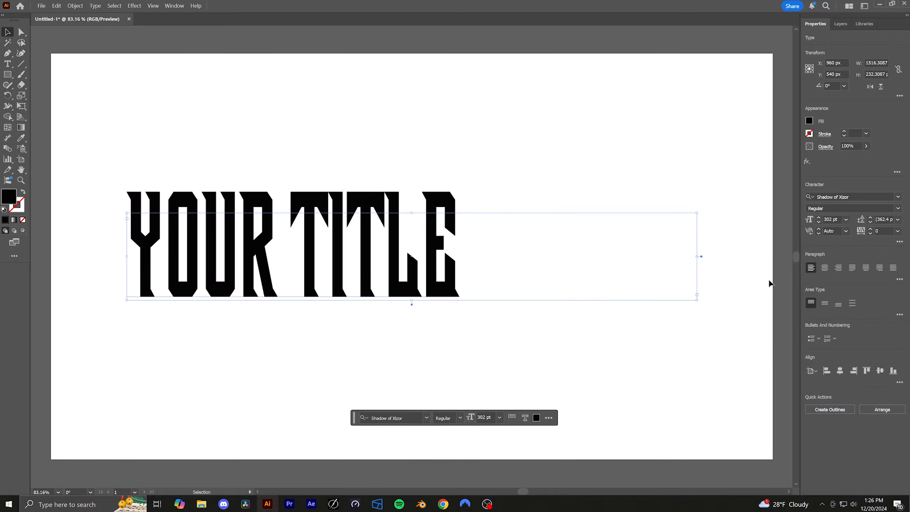
left_click(825, 267)
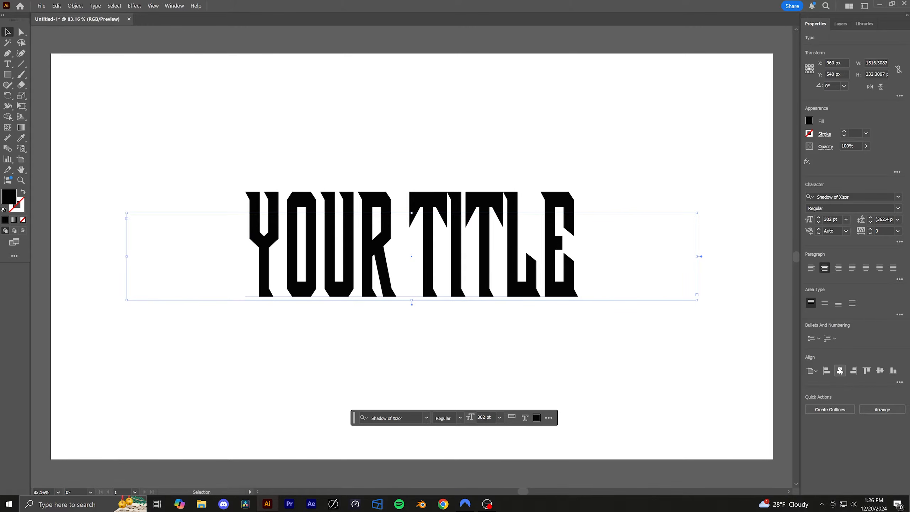
Apply a horizontal Arc Lower warp with -20% bend to the title and expand its appearance.
left_click(134, 6)
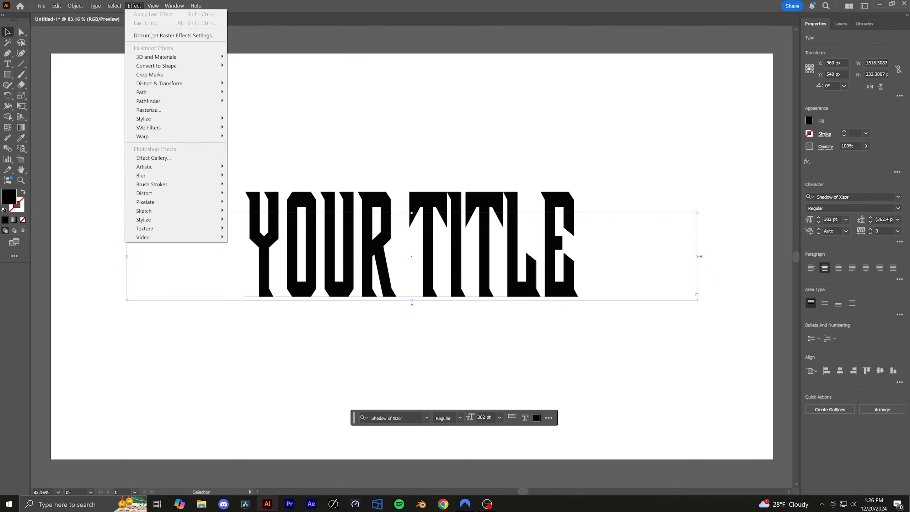
mouse_move(210, 137)
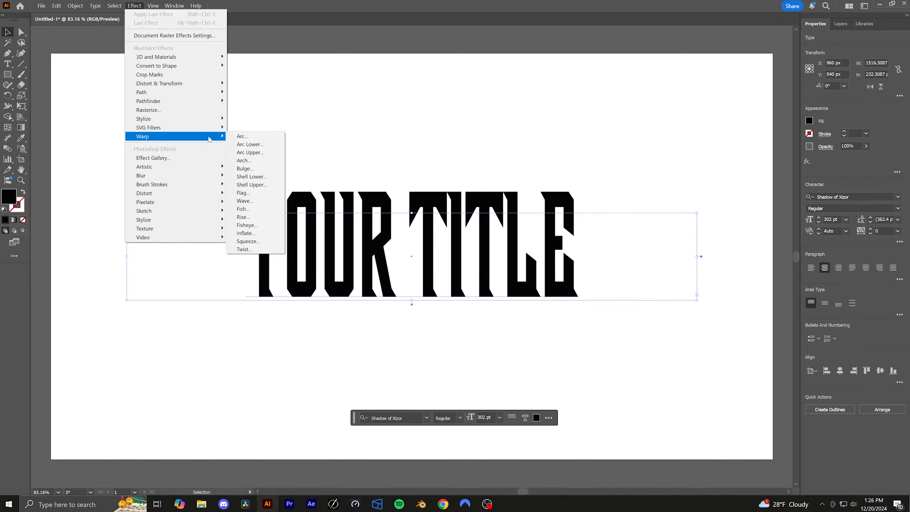
left_click(263, 144)
left_click_drag(464, 230, 446, 229)
left_click_drag(432, 190, 563, 77)
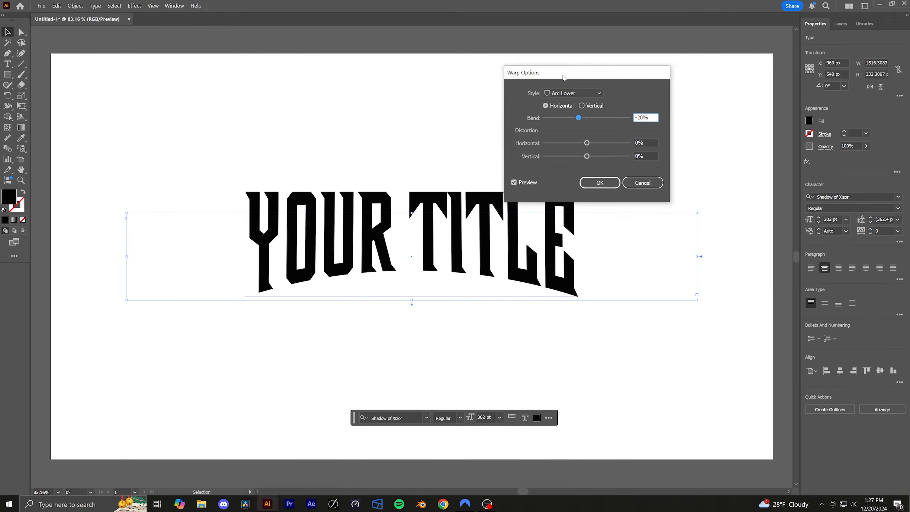
left_click(599, 182)
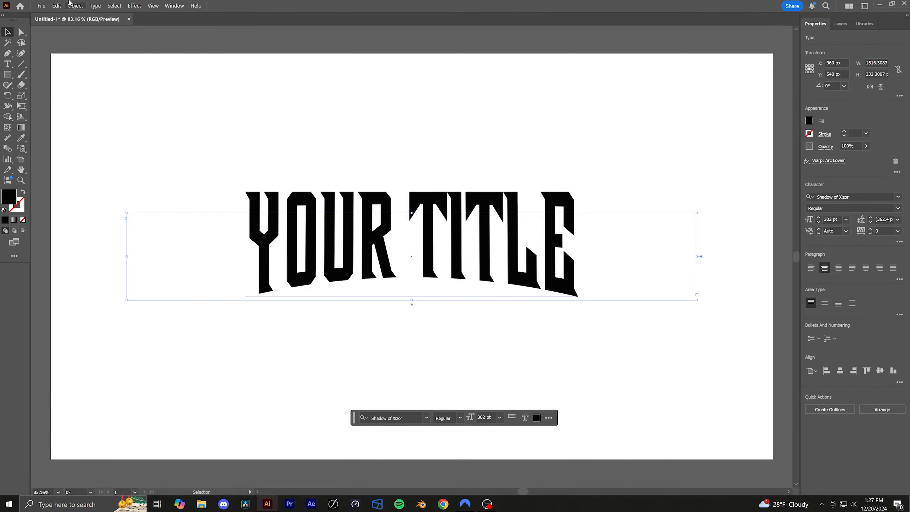
left_click(75, 6)
left_click(93, 115)
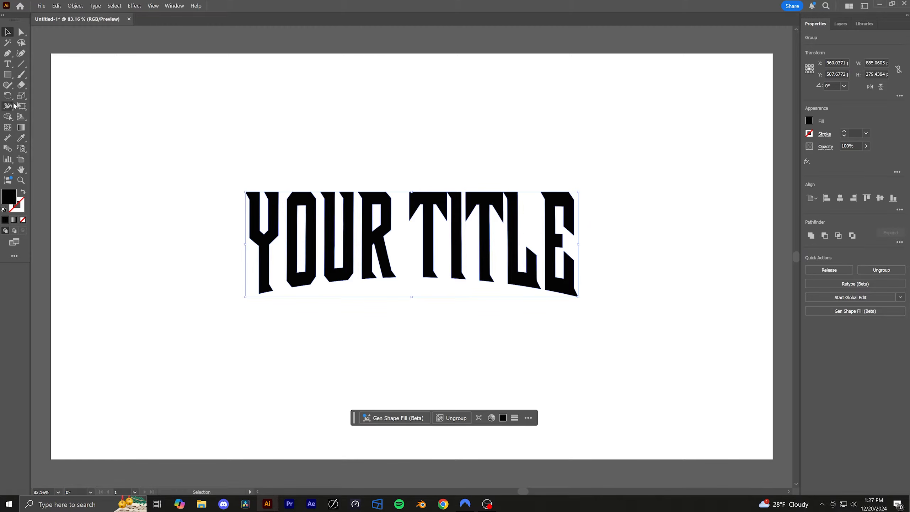
Flare the title's base slightly with Free Transform's Perspective Distort, then scale the title up to about 1236 × 380 px.
left_click(24, 107)
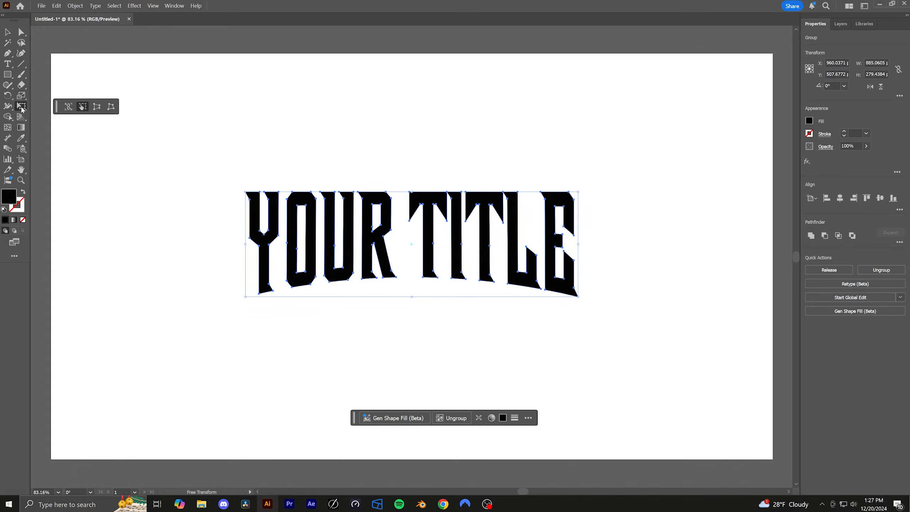
left_click(7, 33)
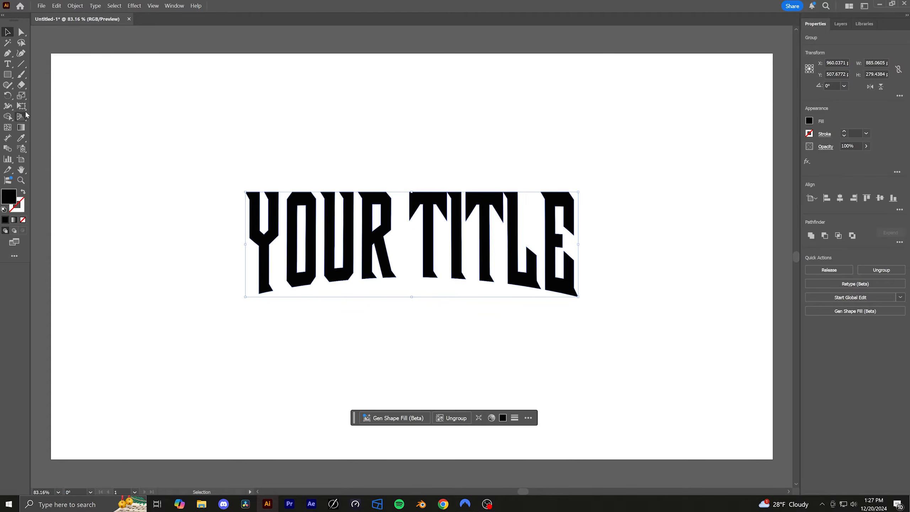
left_click(22, 107)
left_click(98, 108)
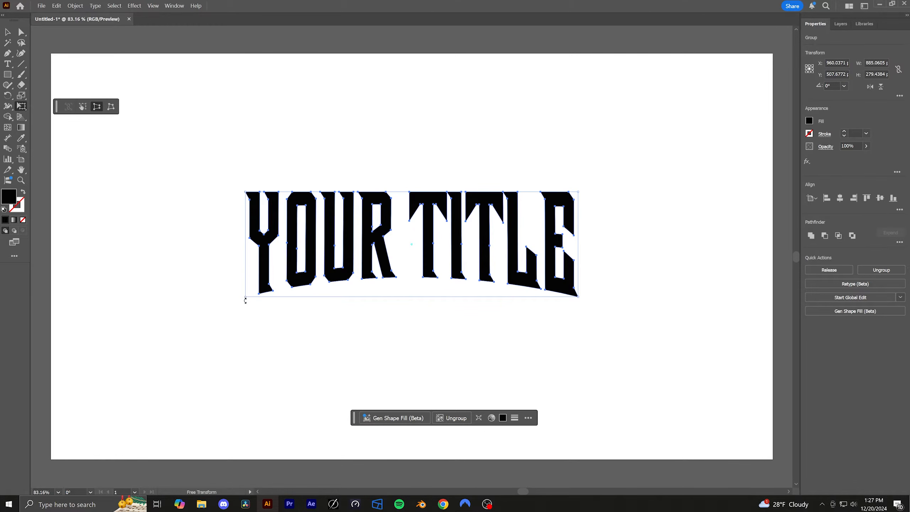
left_click_drag(245, 298, 236, 297)
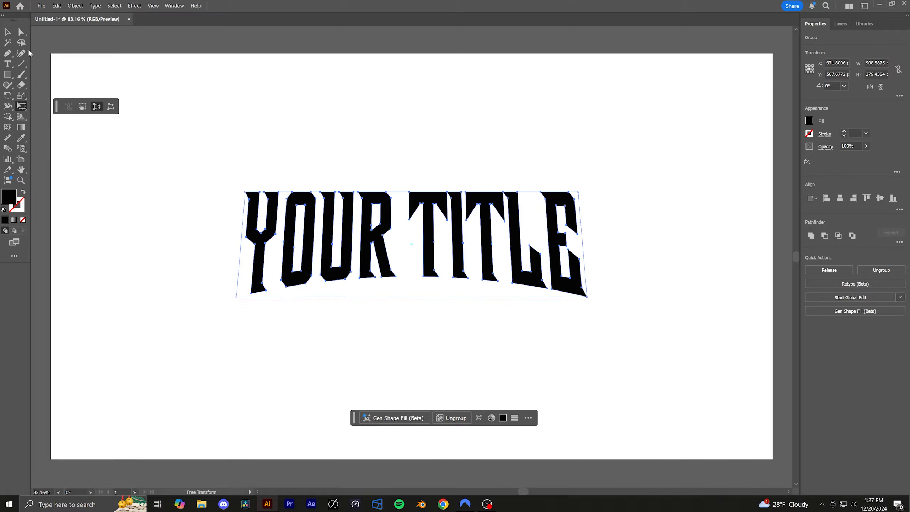
left_click(5, 33)
left_click_drag(588, 298, 650, 350)
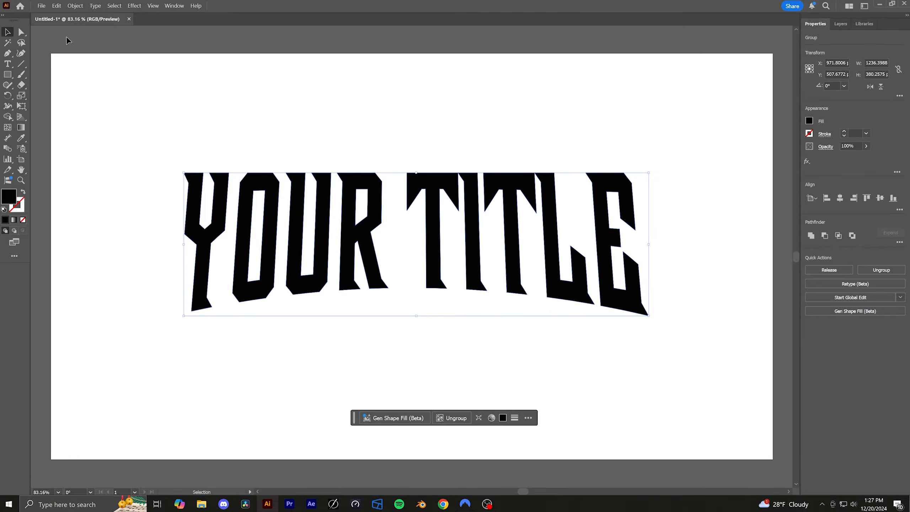
Place the Invincible title-card image as a small color reference over the artboard's upper-left corner.
left_click(49, 6)
left_click(61, 138)
double_click(91, 86)
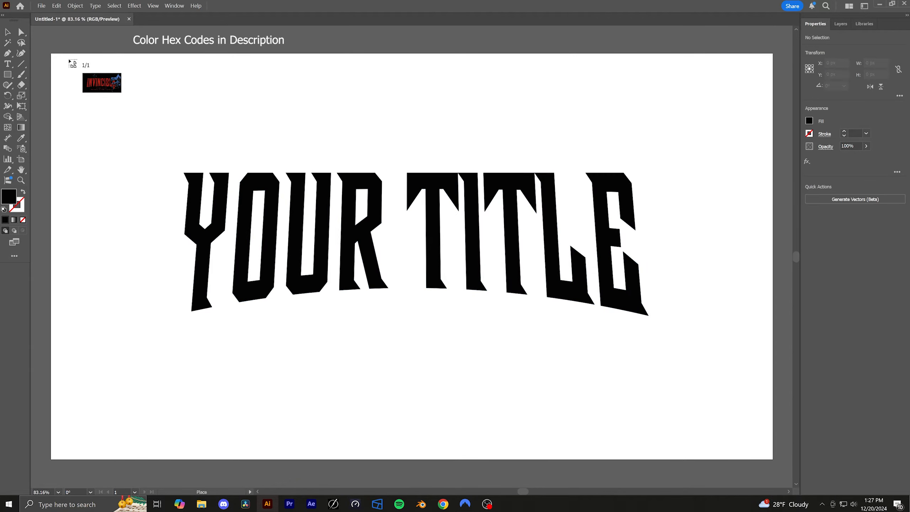
left_click_drag(52, 44, 224, 169)
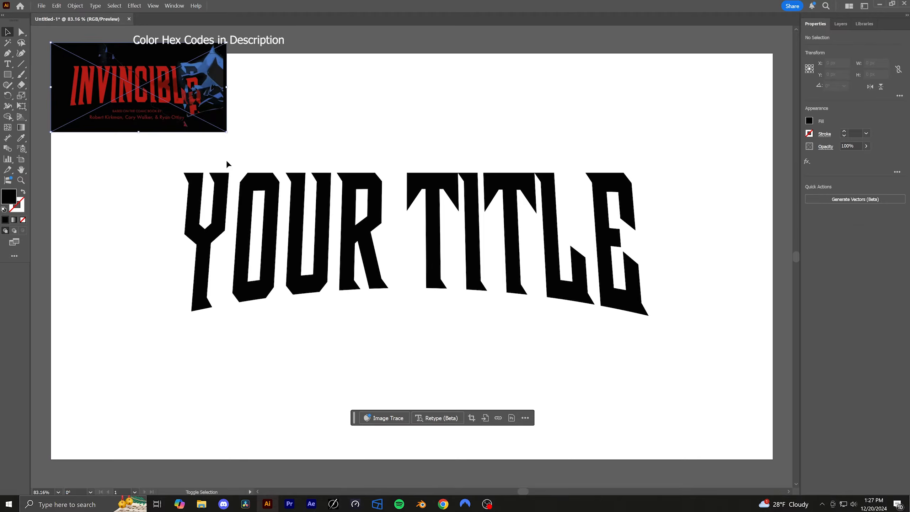
Fill the title with the red sampled from the reference image's lettering using the Eyedropper.
left_click(232, 198)
left_click(24, 138)
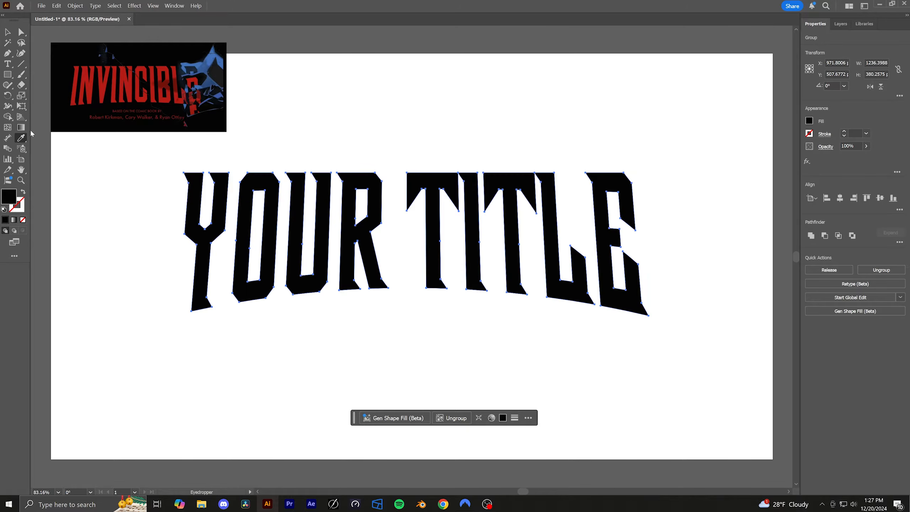
left_click(87, 77)
key("v")
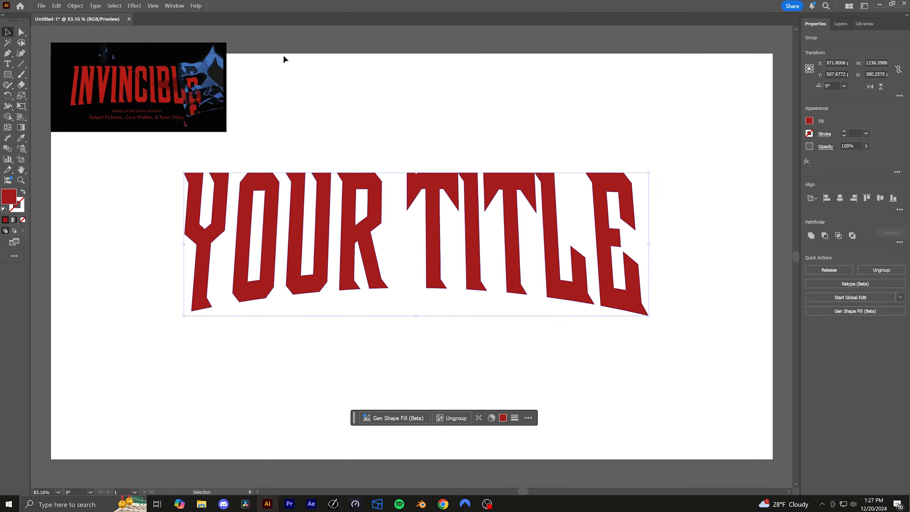
Move the reference image farther off the artboard's corner and draw a 1920 × 1080 px rectangle covering the artboard.
left_click_drag(177, 86, 150, 55)
left_click(14, 74)
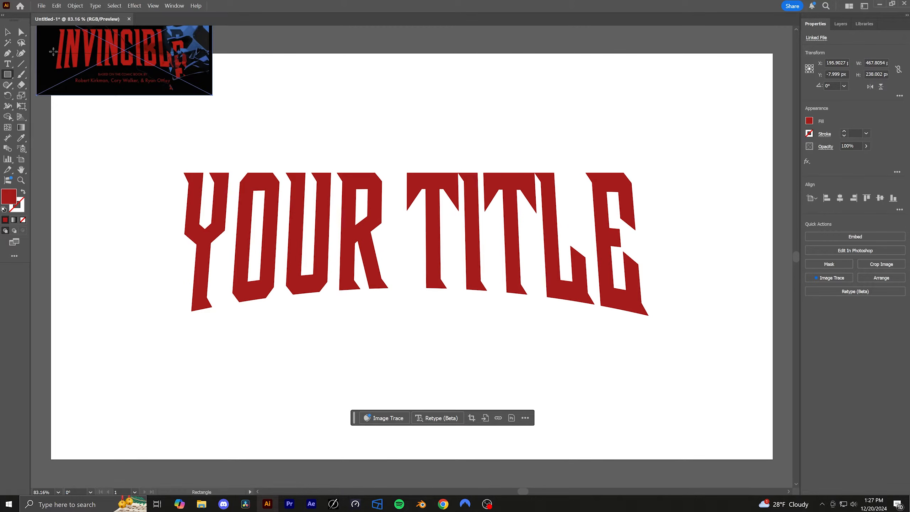
mouse_move(52, 53)
left_mouse_down()
mouse_move(249, 231)
mouse_move(773, 459)
left_mouse_up()
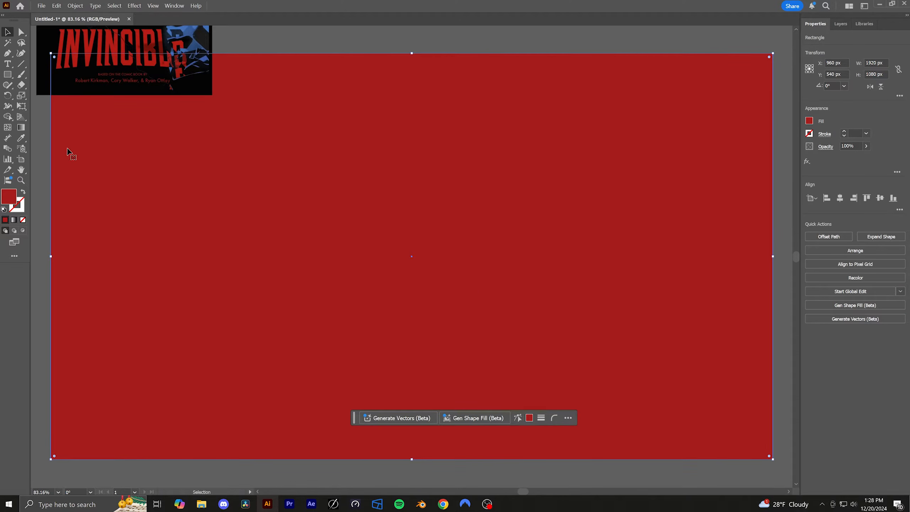
Fill the rectangle with the near-black sampled from the reference image's background and place it behind the title.
left_click(21, 137)
left_click(66, 84)
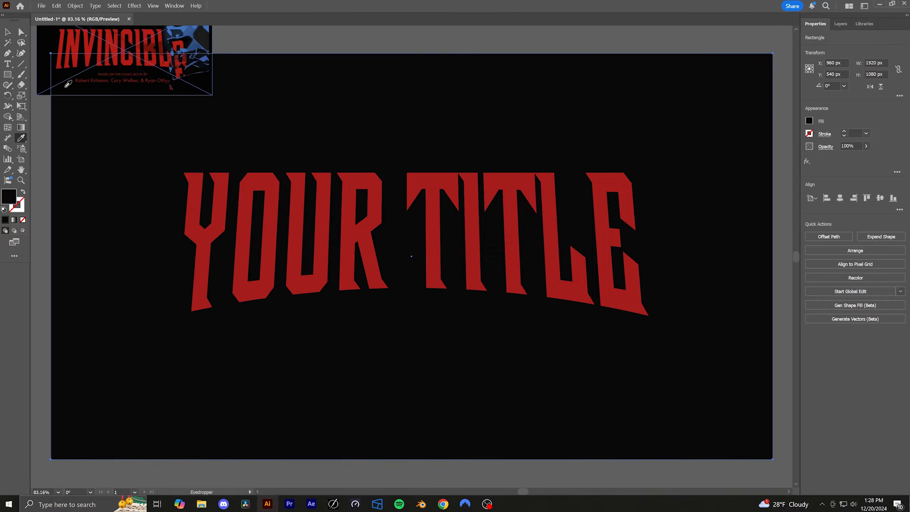
left_click(7, 32)
left_click(329, 34)
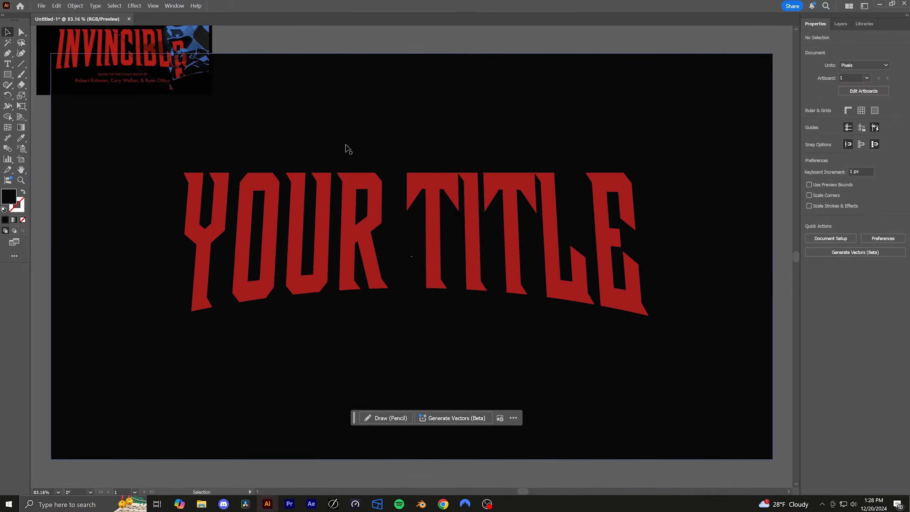
Center the title horizontally and vertically on the artboard.
left_click(349, 189)
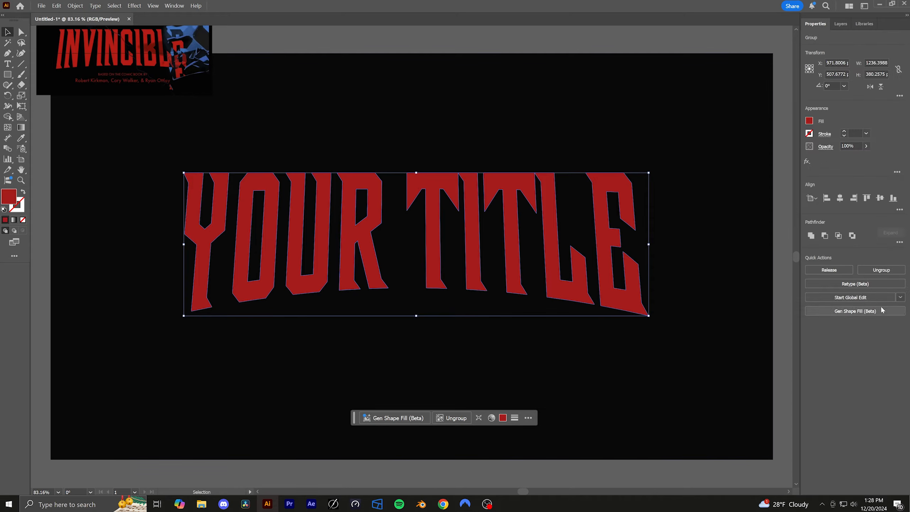
left_click(844, 200)
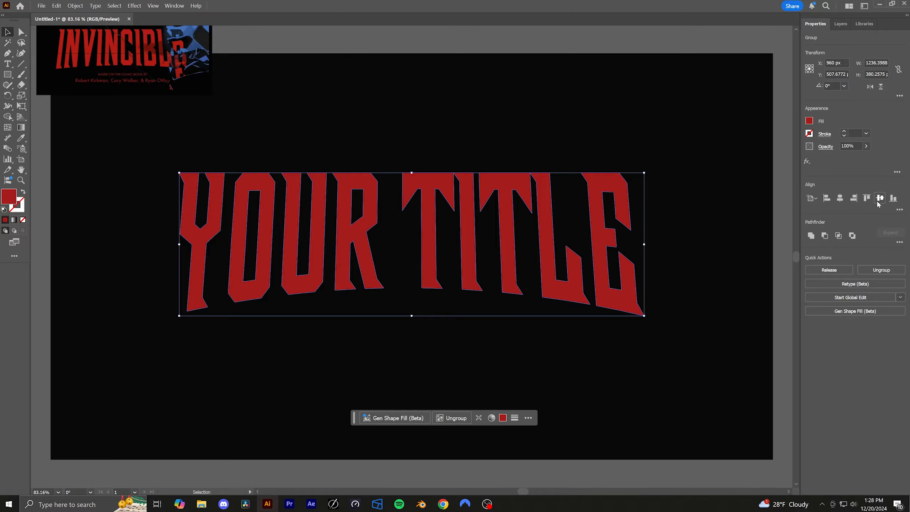
left_click(878, 201)
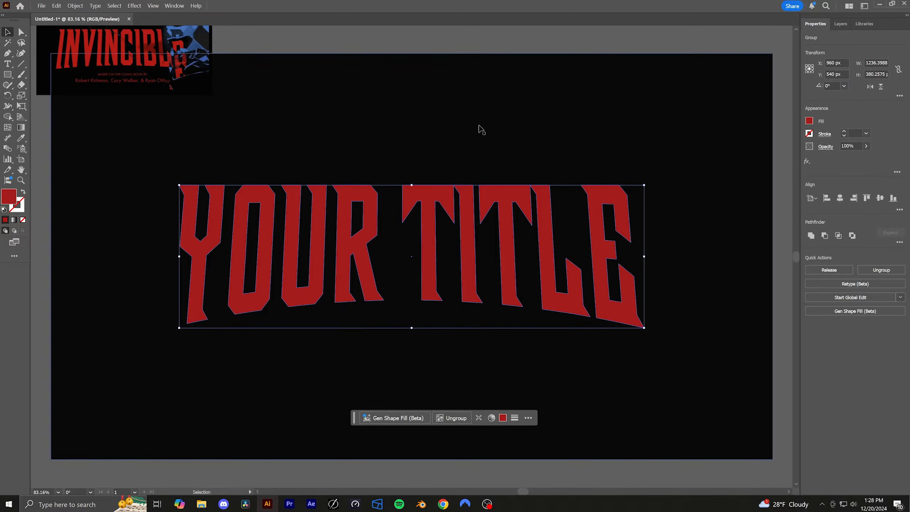
Duplicate the title in place and fill the copy with the dark navy sampled from the reference image.
left_click(299, 47)
left_click(321, 238)
key("a")
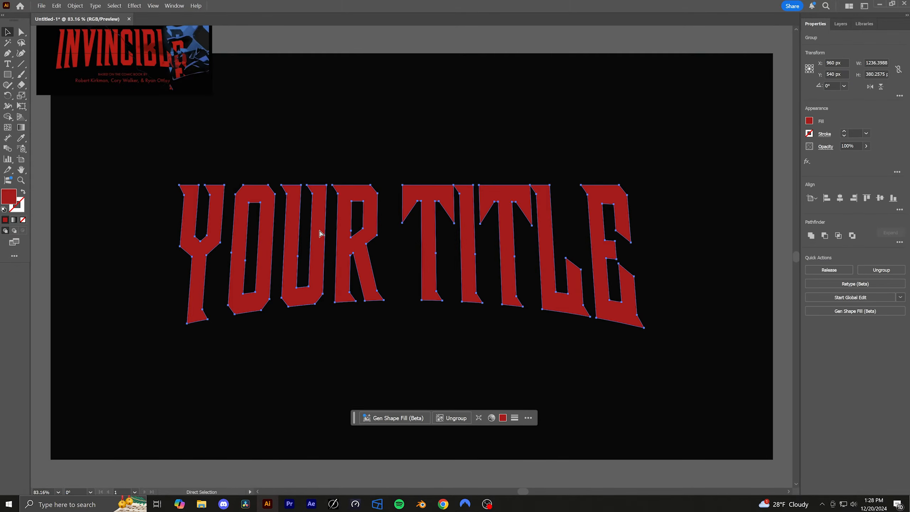
key("v")
left_click(21, 138)
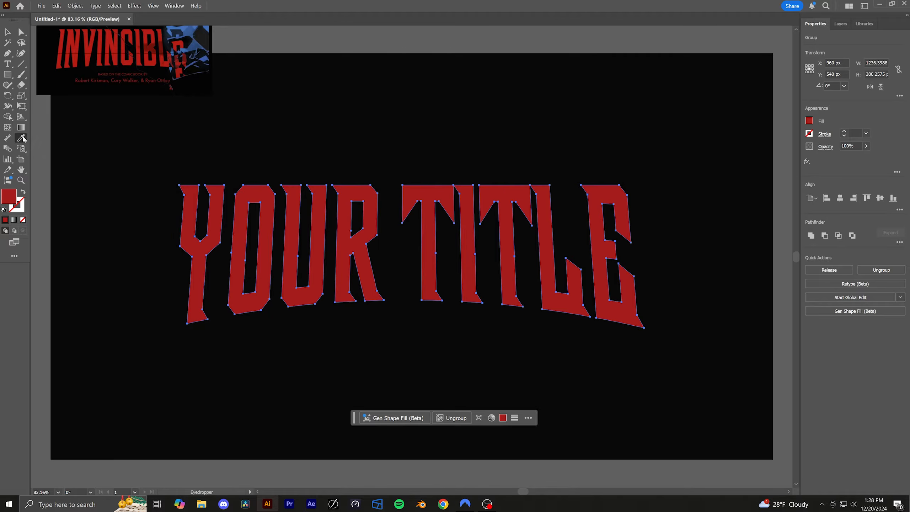
left_click(176, 30)
key("v")
Duplicate the background rectangle, fill the copy with the reference image's blue, and place it behind the navy title.
left_click(263, 94)
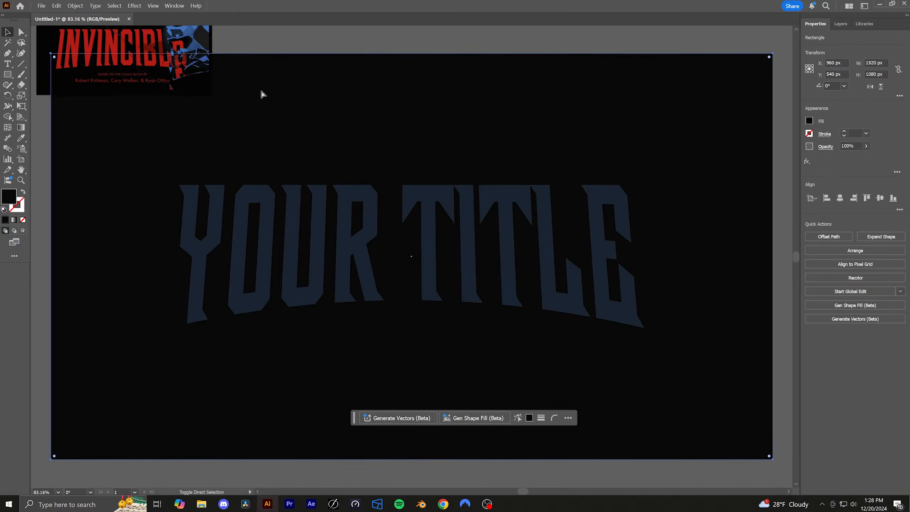
key("ctrl+shift+bracketright")
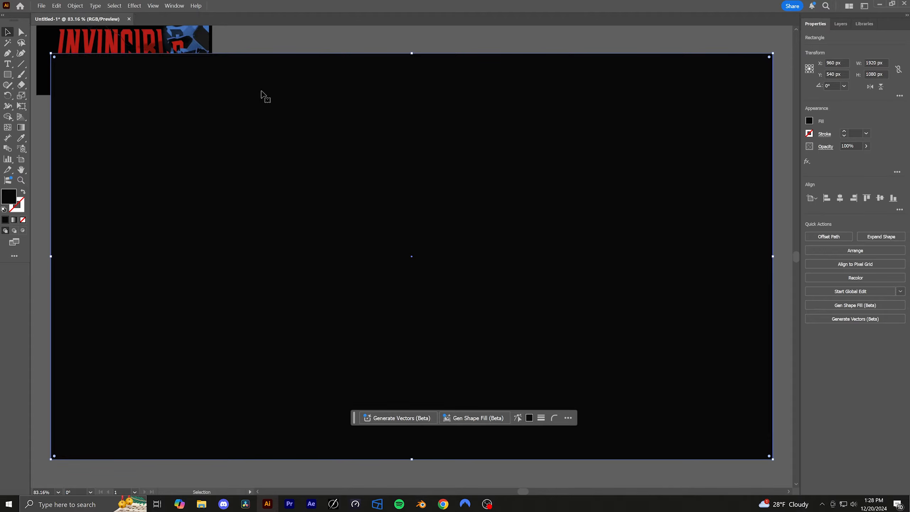
left_click(21, 138)
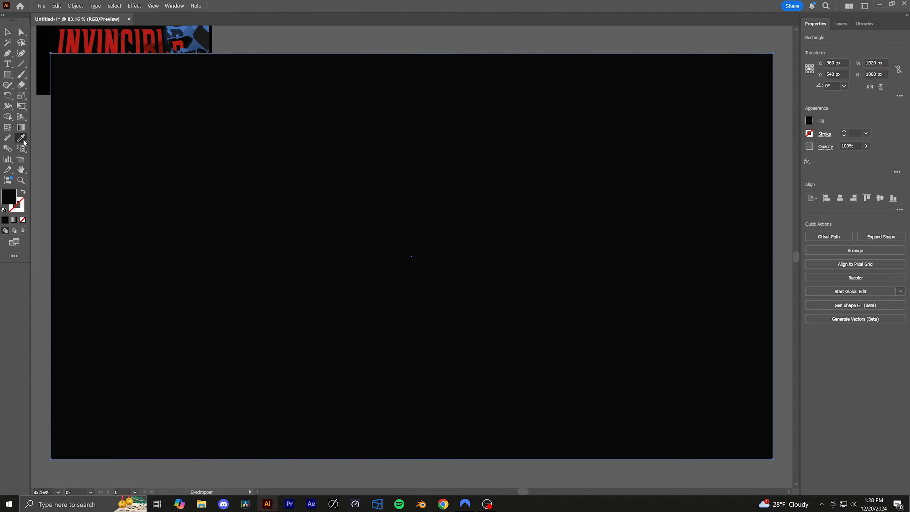
left_click(186, 25)
key("v")
key("ctrl+shift+bracketleft")
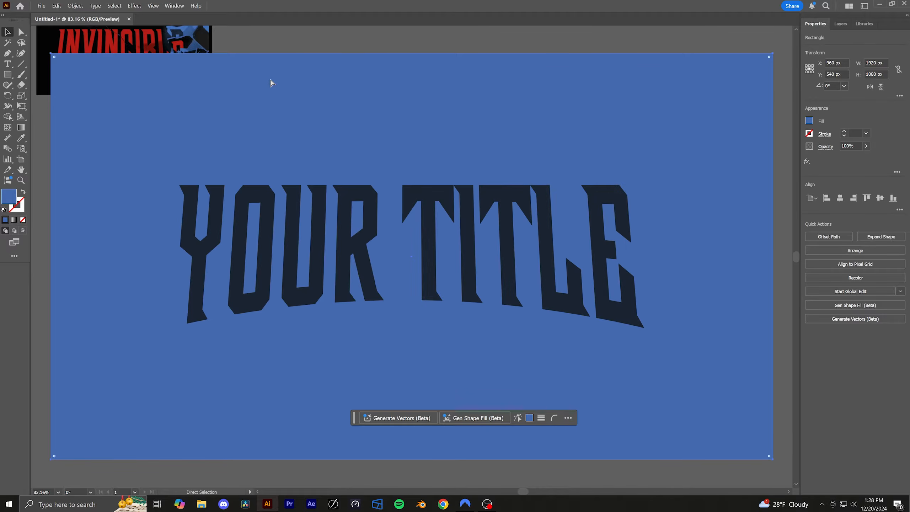
Send the navy title copy and blue rectangle together behind the red title and black background, and delete the reference image.
left_click(424, 264, "shift")
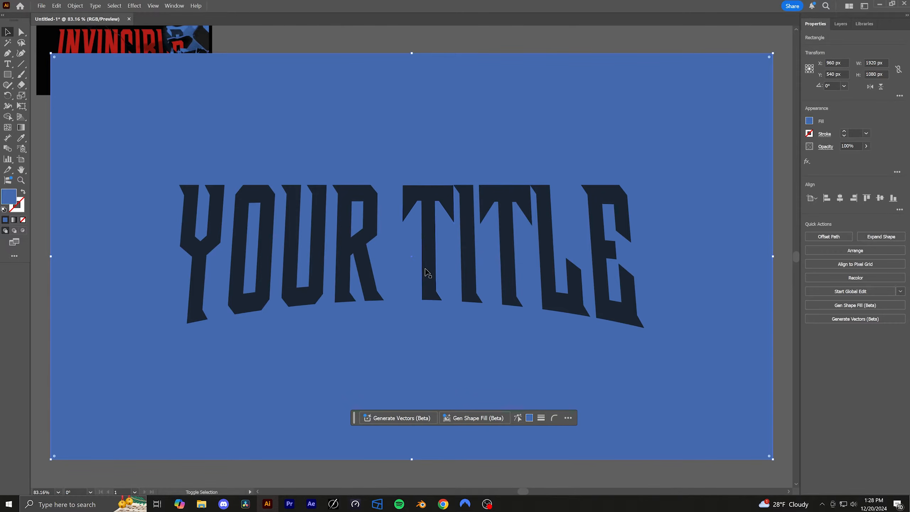
key("ctrl+bracketleft")
key("ctrl+bracketleft")
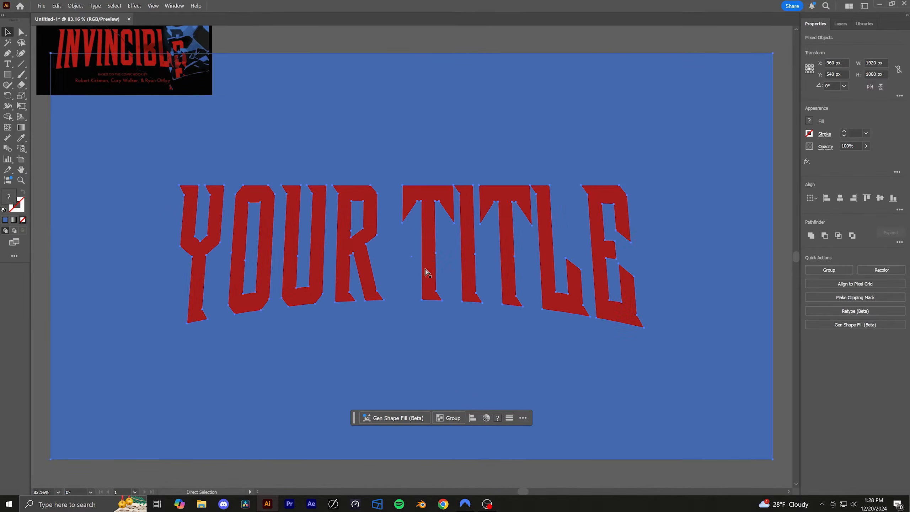
left_click(182, 54)
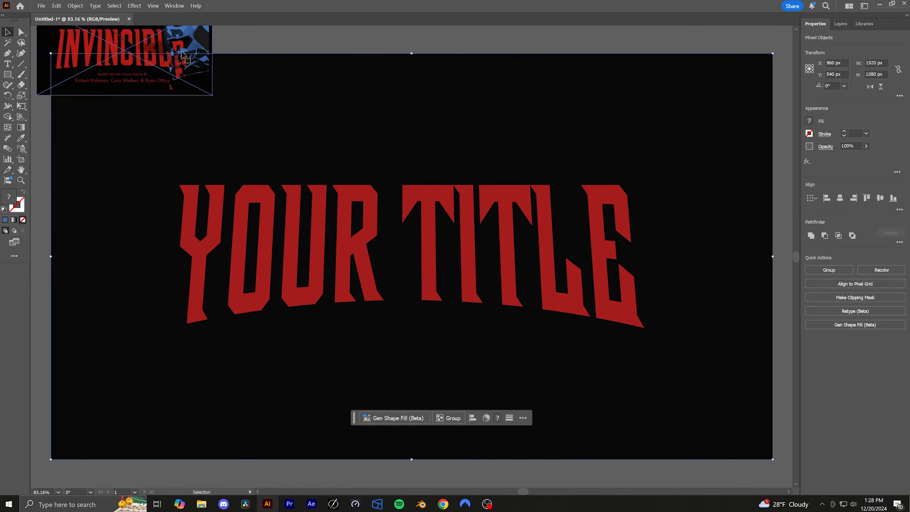
key("Delete")
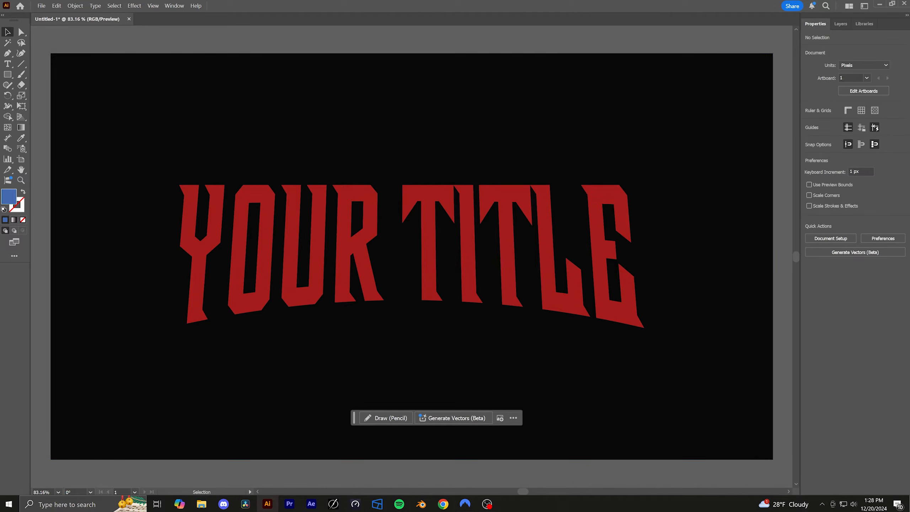
Add seven new empty layers above Layer 1, giving the document eight layers in total.
left_click(841, 24)
left_click(886, 490)
left_click(885, 490)
left_click(885, 490)
left_click(885, 491)
left_click(885, 491)
left_click(885, 490)
left_click(885, 490)
Scale the red title up proportionally about its center so it spans most of the artboard's width.
left_click(641, 318)
left_click_drag(643, 329, 706, 373)
left_click(548, 37)
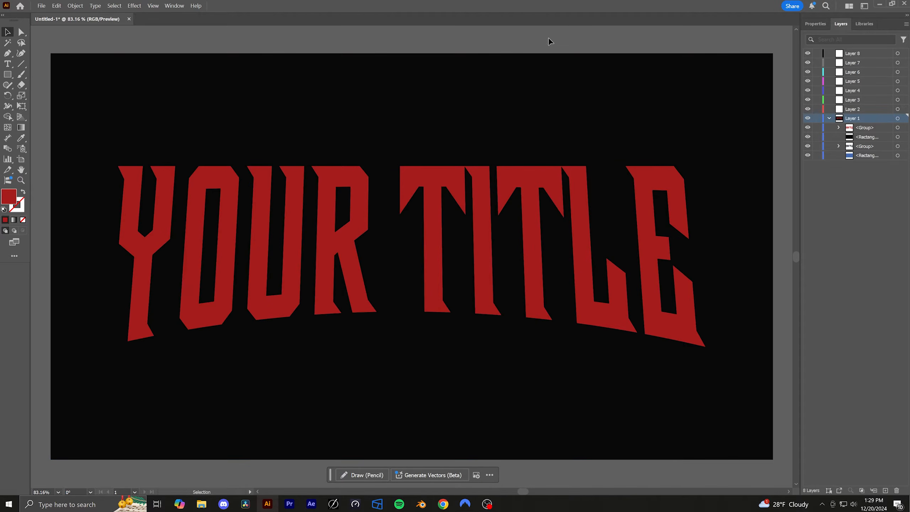
Draw a closed jagged shape with the Pen tool over the artboard's upper-right corner, its edge cutting through the L and E.
key("p")
left_click(546, 43)
left_click(563, 108)
left_click(564, 141)
left_click(575, 175)
left_click(590, 200)
left_click(612, 206)
left_click(651, 225)
left_click(685, 245)
left_click(703, 267)
left_click(744, 297)
left_click(782, 332)
left_click(782, 43)
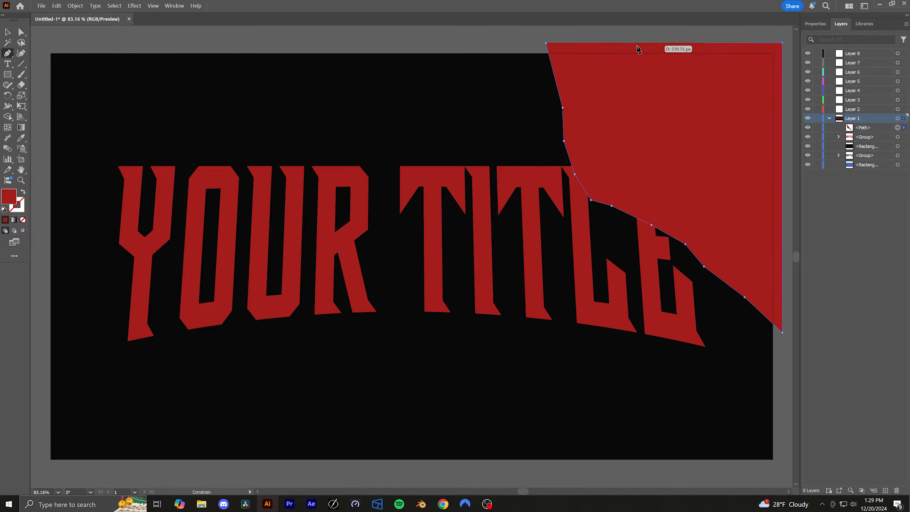
left_click(546, 43)
key("v")
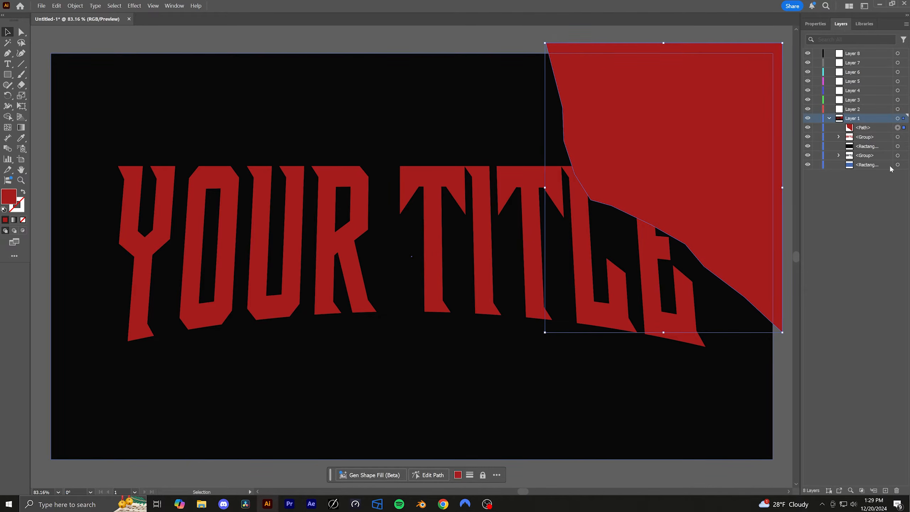
Hide the blue rectangle and navy title copy, and use the jagged shape to divide the objects below it.
left_click(807, 164)
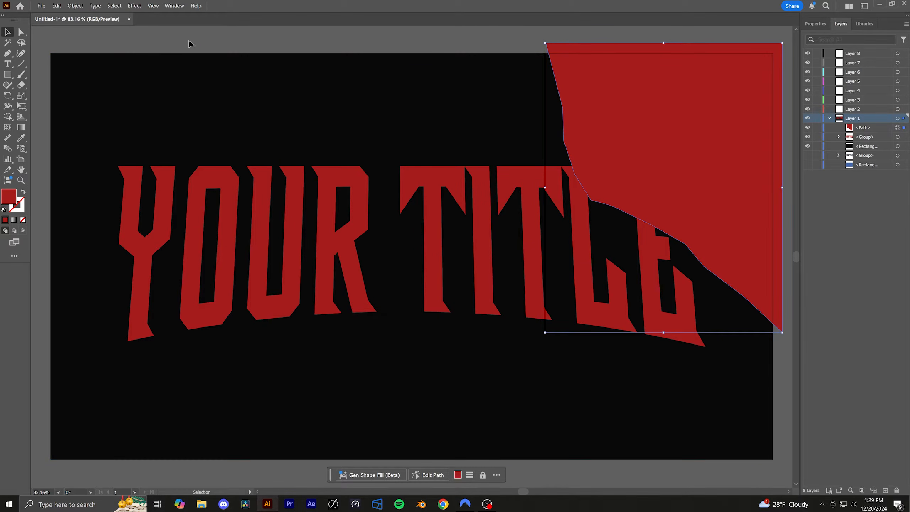
left_click(95, 6)
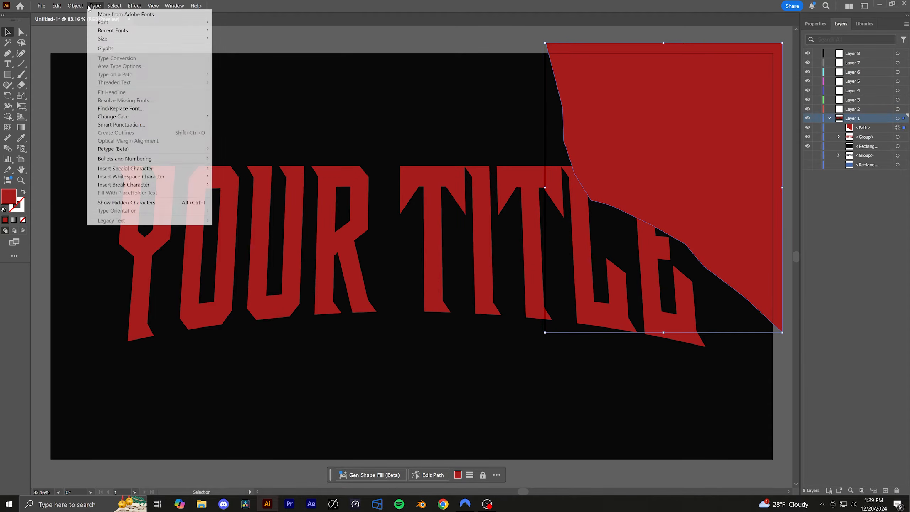
mouse_move(75, 6)
mouse_move(154, 201)
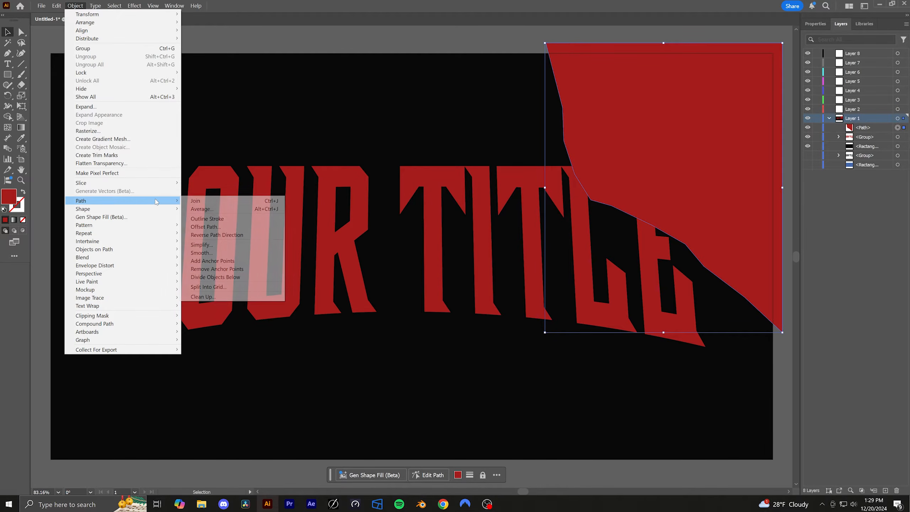
left_click(228, 278)
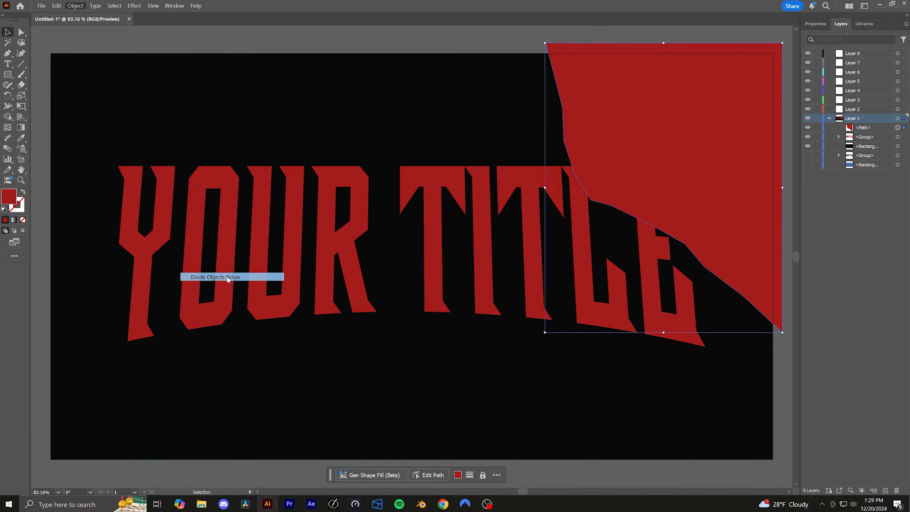
Ungroup the divided red lettering and select the cut-off pieces at the tops of the L and E.
left_click(541, 191)
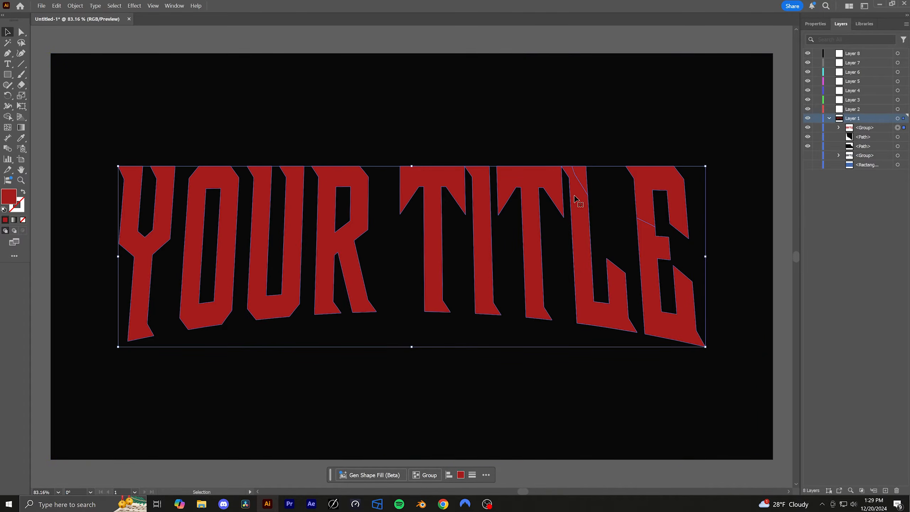
right_click(576, 197)
left_click(596, 288)
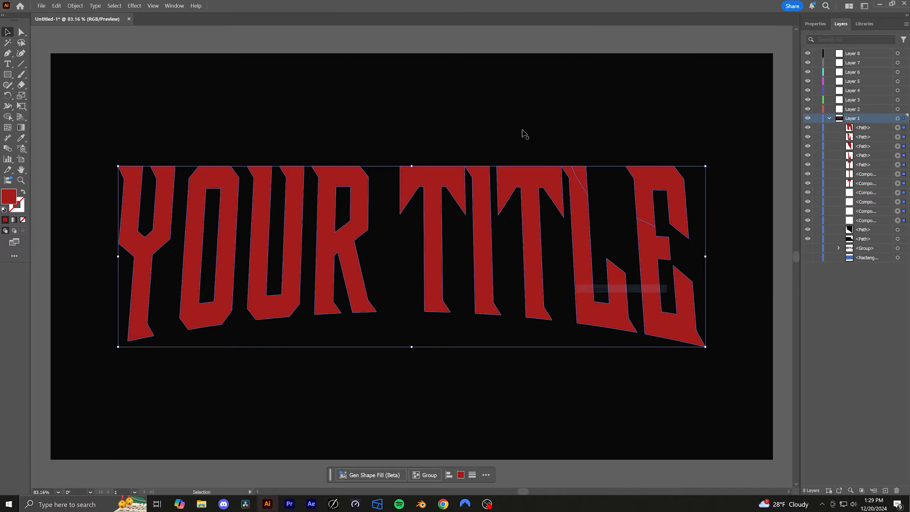
left_click(576, 177)
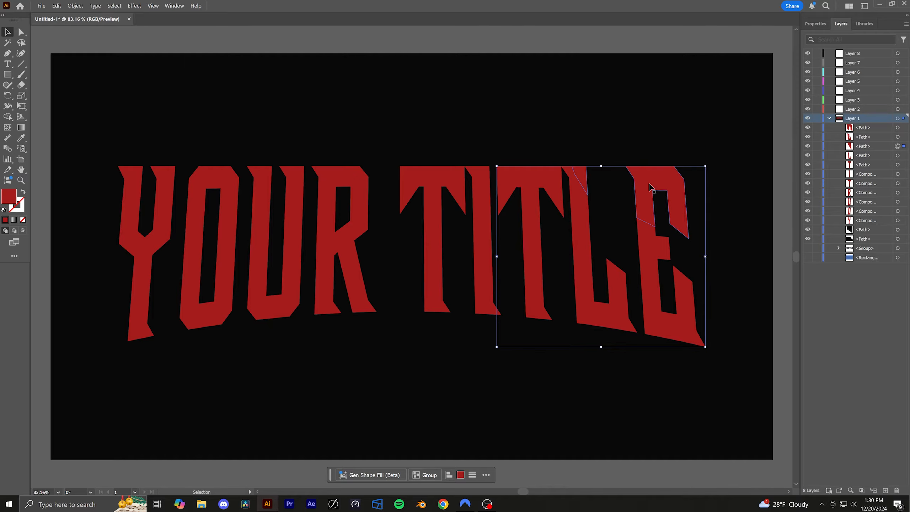
Draw a second closed jagged Pen shape from above the second T to the right edge, crossing the L and the bottom of the E.
key("ctrl+shift+a")
key("p")
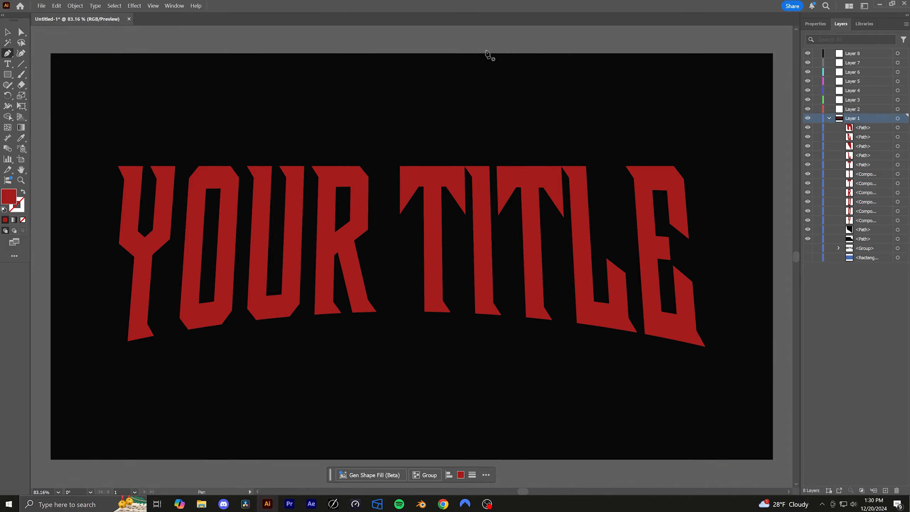
left_click(483, 43)
left_click(510, 98)
left_click(529, 104)
left_click(566, 113)
left_click(615, 122)
left_click(620, 154)
left_click(604, 207)
left_click(599, 252)
left_click(628, 324)
left_click(740, 321)
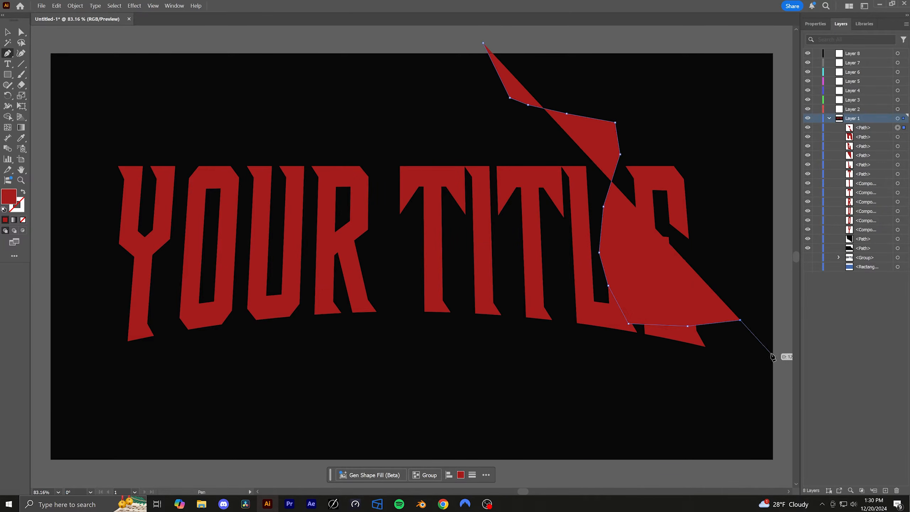
left_click(785, 362)
left_click(781, 46)
left_click(484, 43)
Use the second jagged shape to divide the lettering and black background pieces below it.
key("v")
left_click(75, 6)
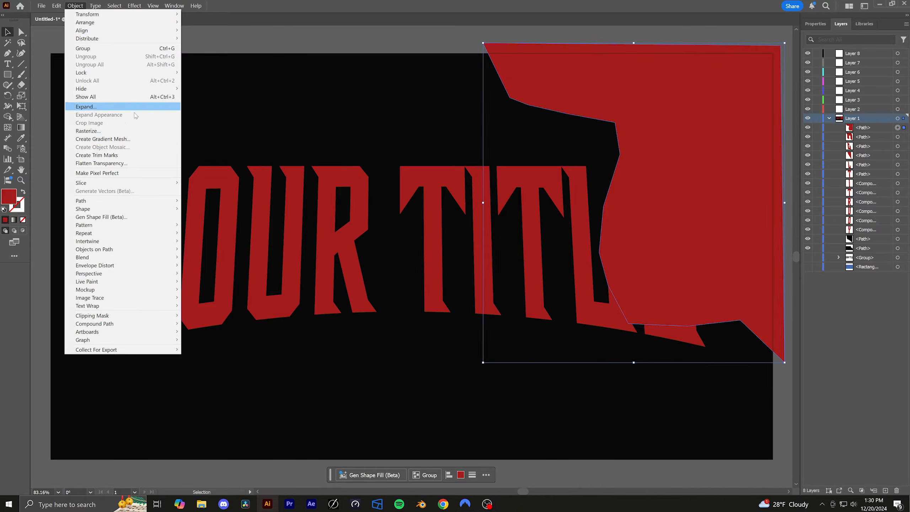
mouse_move(149, 208)
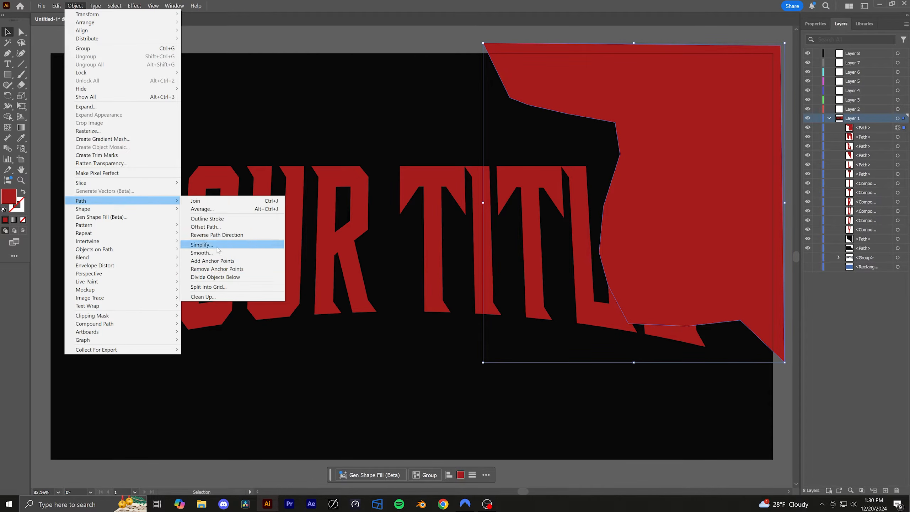
left_click(195, 278)
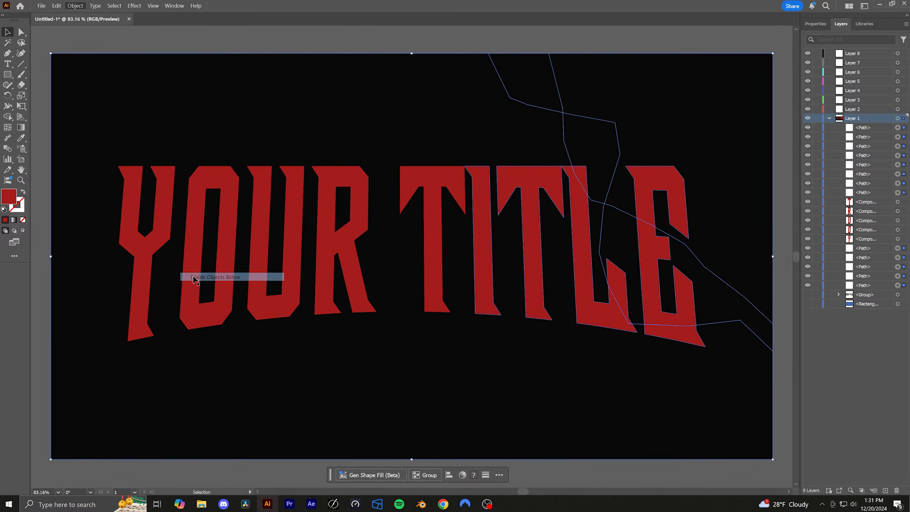
Group the lower-right black fragment with its L and E letter pieces, and select the upper-right background fragment.
left_click(443, 37)
left_click(516, 76)
left_click(576, 133)
left_click(638, 112)
left_click(685, 285)
left_click(648, 286, "shift")
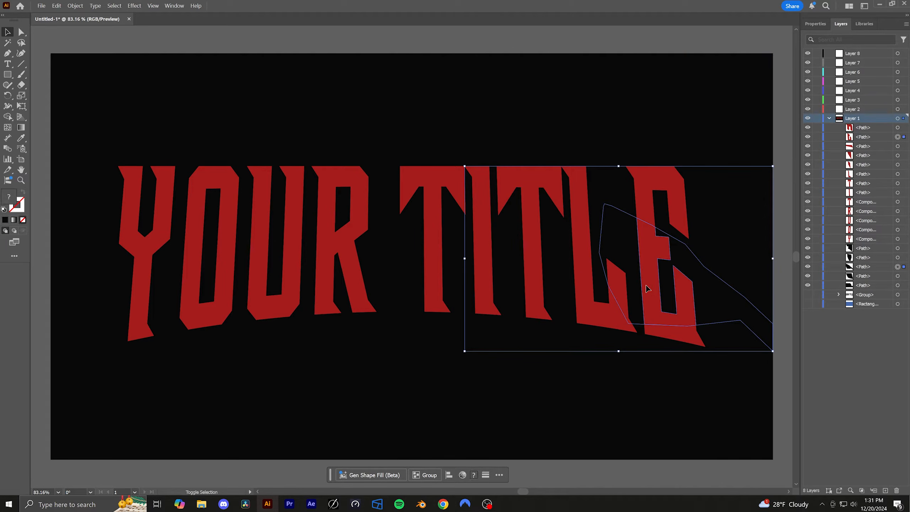
left_click(621, 280, "shift")
key("a")
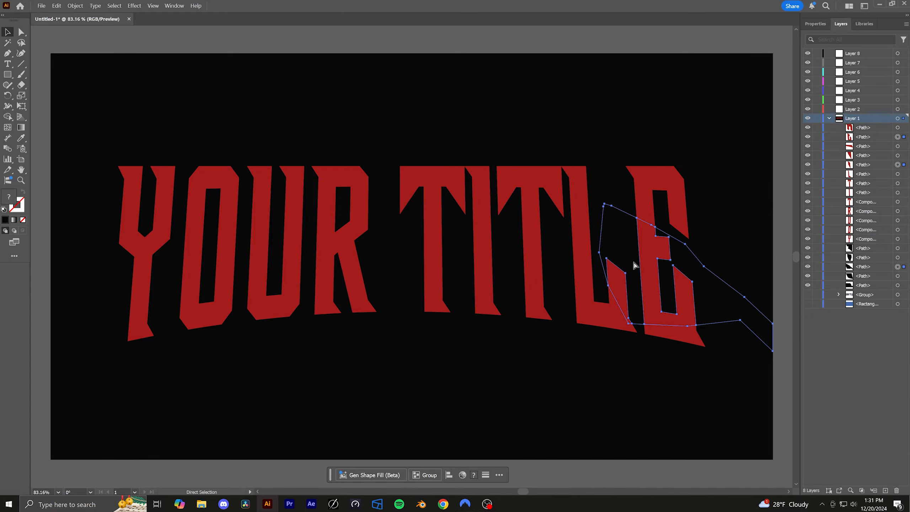
key("ctrl+g")
key("v")
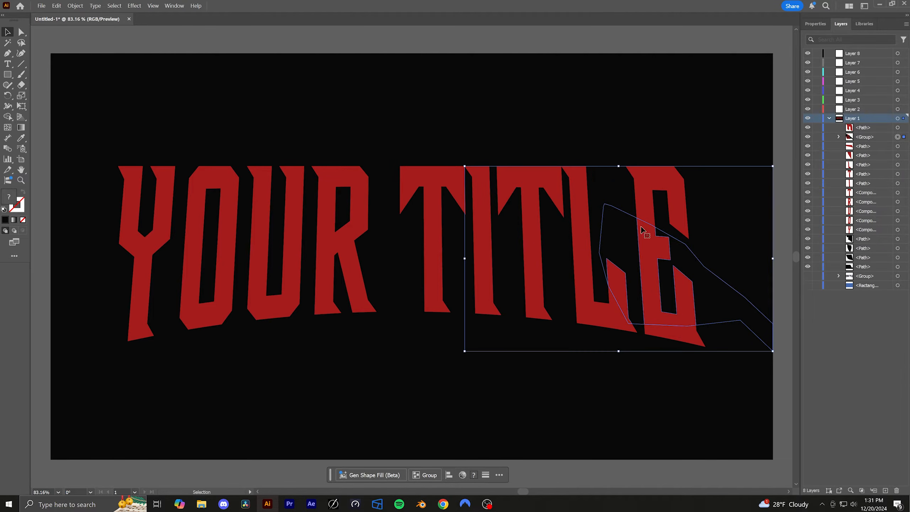
left_click(640, 175)
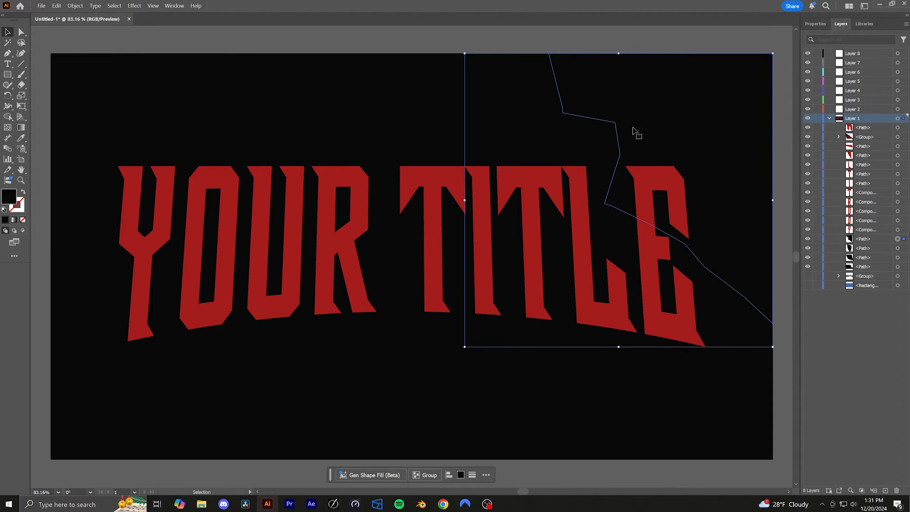
Rename Layer 6 as block_3 and Layer 7 as block_4.
double_click(853, 71)
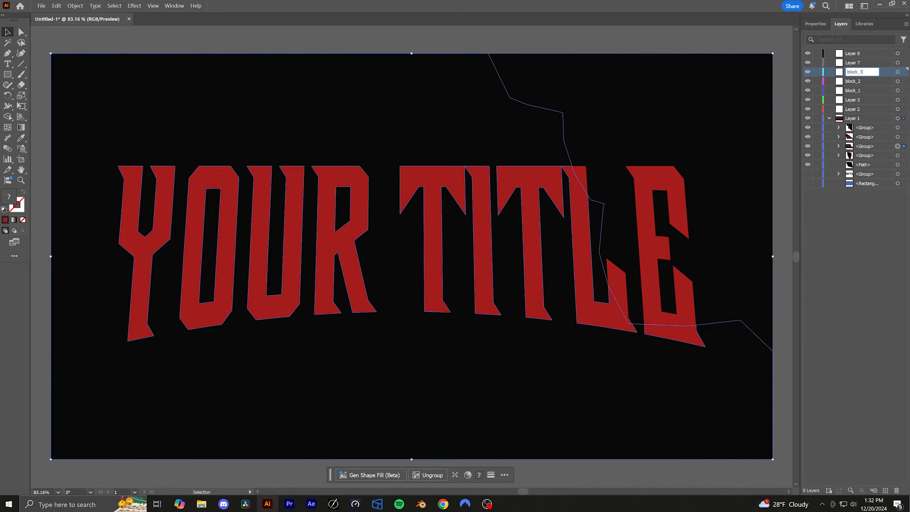
key("Return")
double_click(853, 63)
type("block_4")
key("Return")
double_click(854, 54)
type("block")
key("BackSpace")
key("BackSpace")
key("BackSpace")
key("BackSpace")
key("BackSpace")
left_click(838, 56)
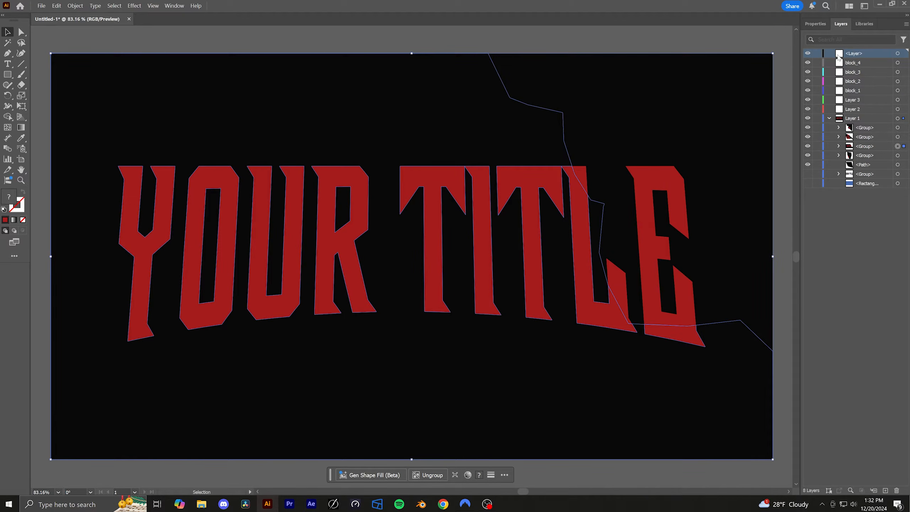
Move the large main title group into layer block_1 and the small black fragment at the artboard's top edge into block_2.
left_click_drag(868, 146, 869, 91)
left_click(527, 84)
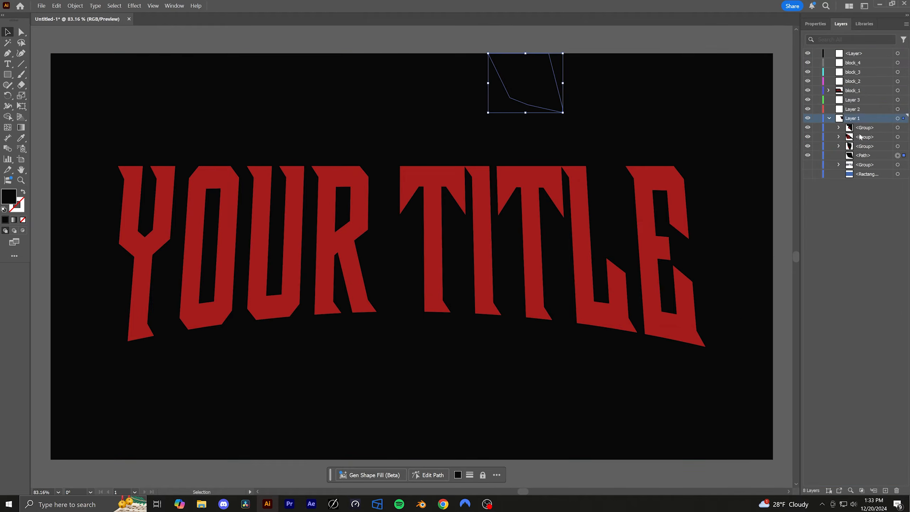
left_click_drag(864, 156, 867, 82)
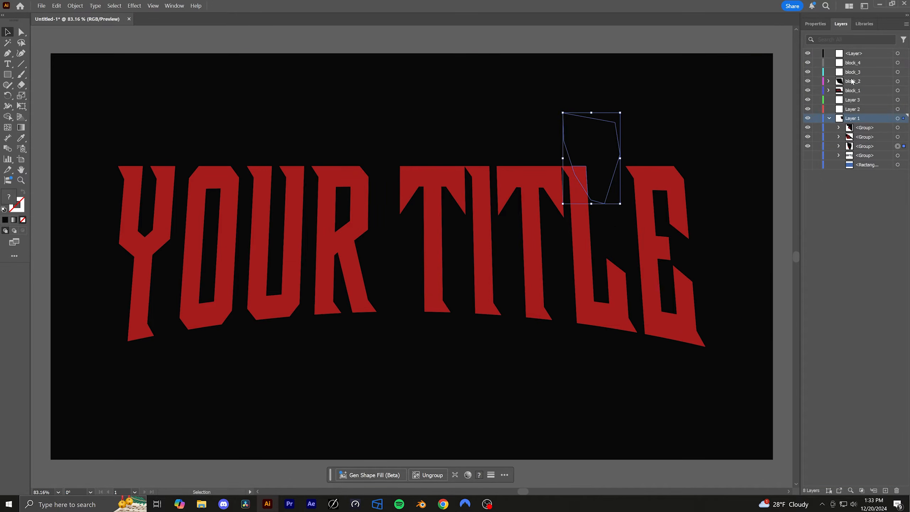
Rename the topmost layer as block_5.
double_click(855, 53)
type("block_6")
key("BackSpace")
type("5")
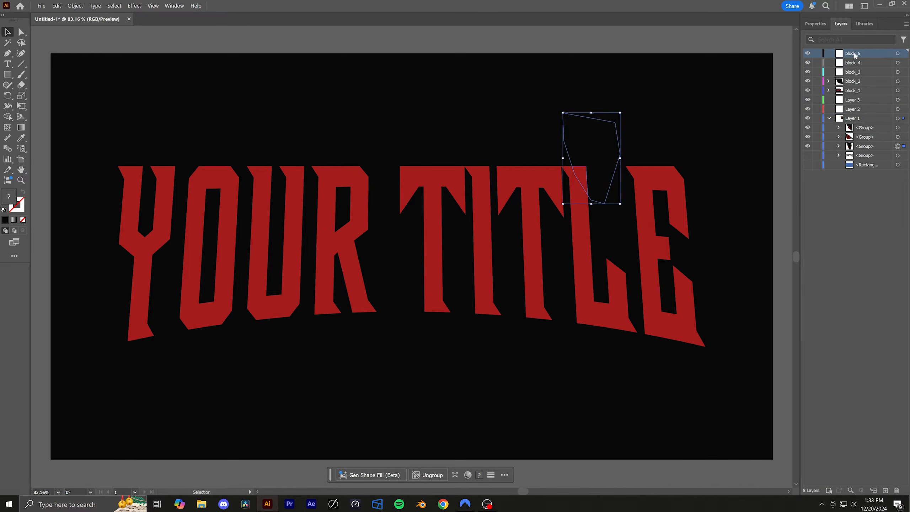
key("Return")
Distribute the three remaining title fragment groups among layers block_3, block_4 and block_5, one group per layer.
left_click(863, 144)
left_click_drag(863, 144, 853, 62)
left_click(734, 303)
Move the hidden navy title group into Layer 3 and rename that layer Back_Title.
left_click_drag(864, 127, 852, 102)
double_click(853, 102)
type("Back_Title")
key("Return")
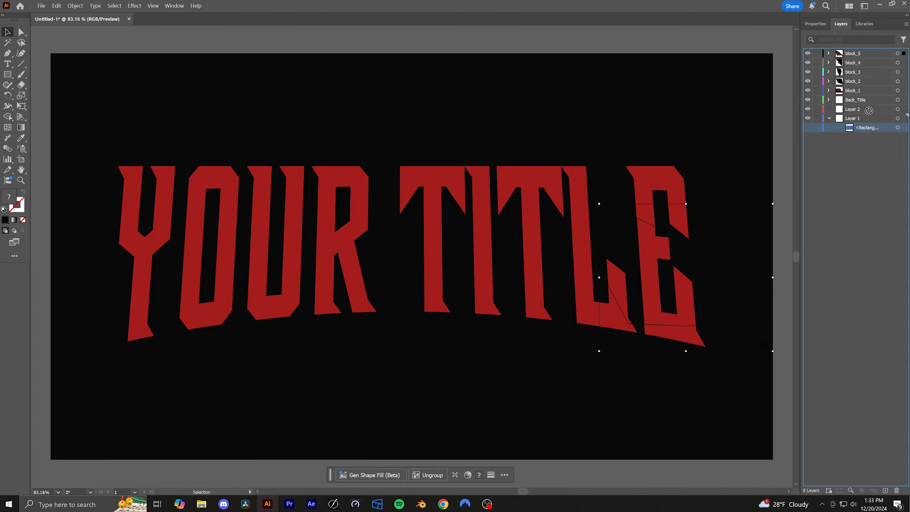
Move the blue rectangle into Layer 2, rename that layer Blue_Background, and delete the emptied Layer 1.
left_click(829, 100)
left_click(829, 110)
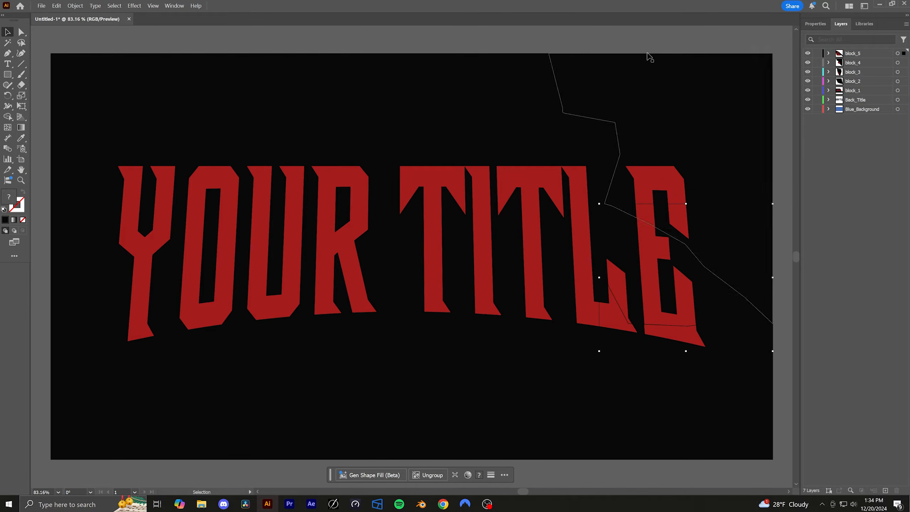
key("ctrl+shift+a")
Save the artwork to the desktop as an Illustrator file named Invincible_Title_Elements_v1.
left_click(42, 6)
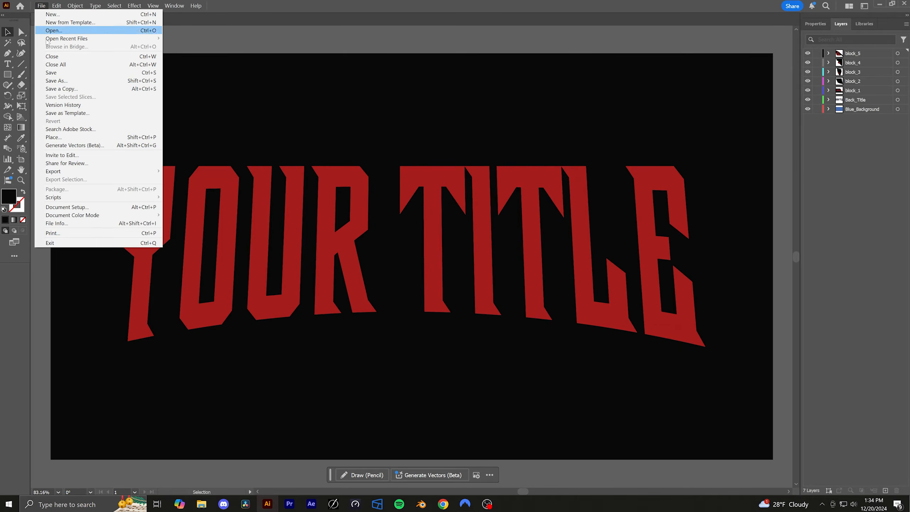
left_click(57, 81)
left_click(507, 337)
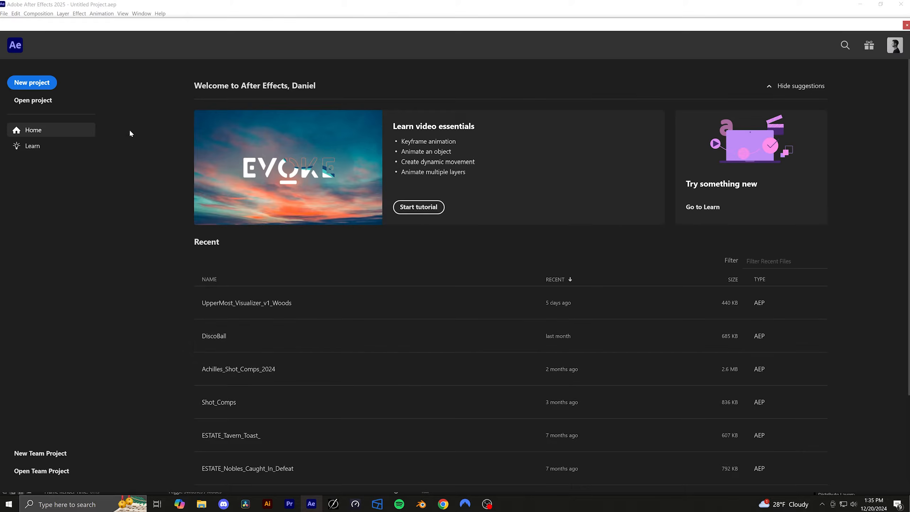
In After Effects, start a new project with a 1920 x 1080, 29.97 fps, 10-second composition named Invincible_Comp.
left_click(48, 79)
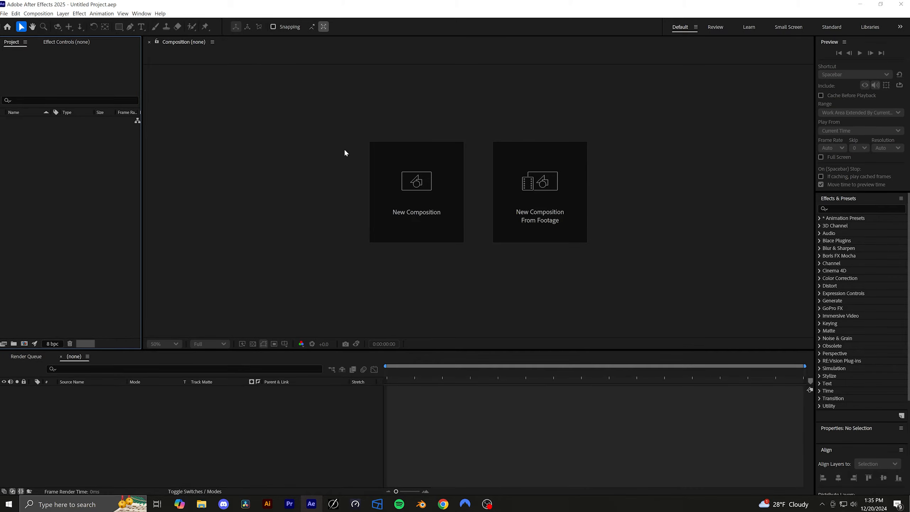
left_click(392, 171)
left_click(422, 252)
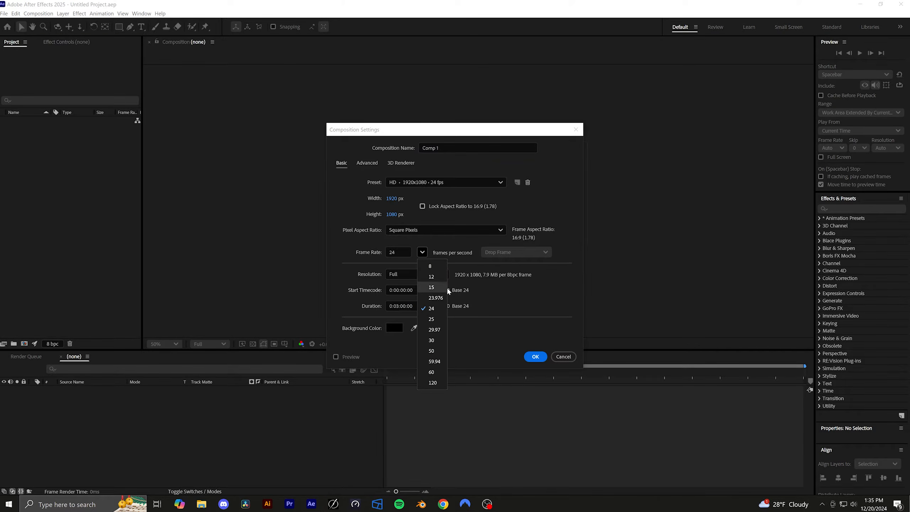
left_click(435, 330)
left_click(403, 306)
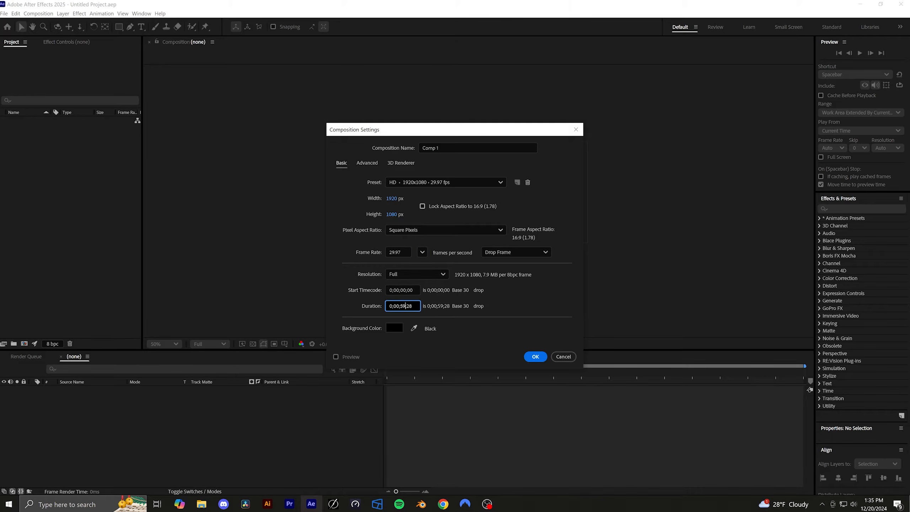
key("Tab")
type("Invinc")
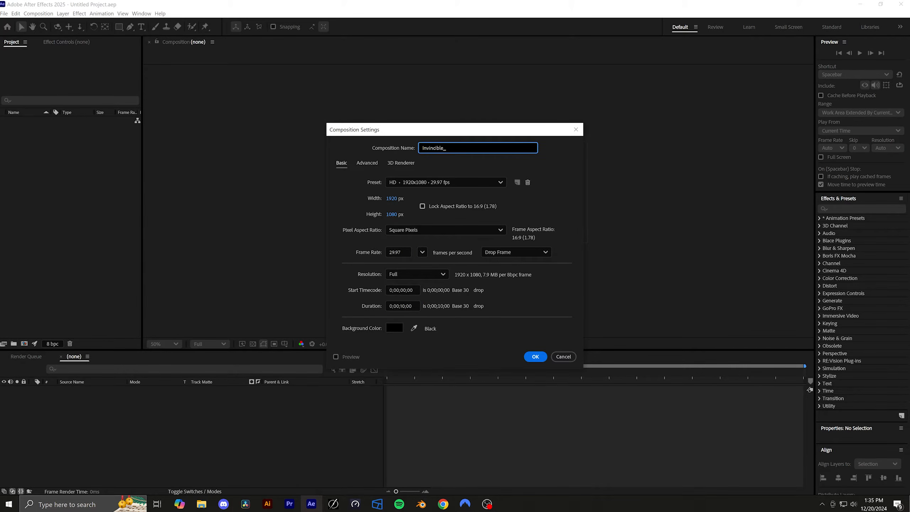
key("Return")
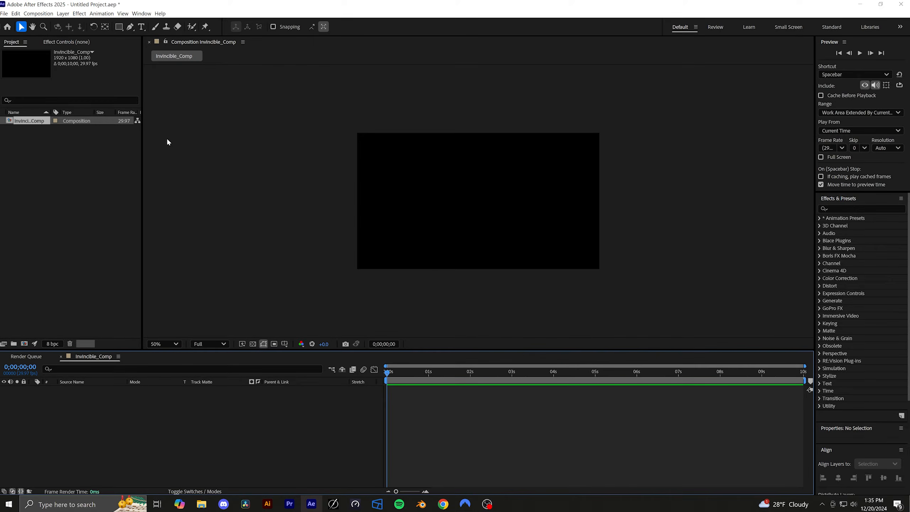
Import Invincible_Title_Elements_v1 from the desktop as a composition that retains layer sizes.
left_click(4, 13)
mouse_move(89, 116)
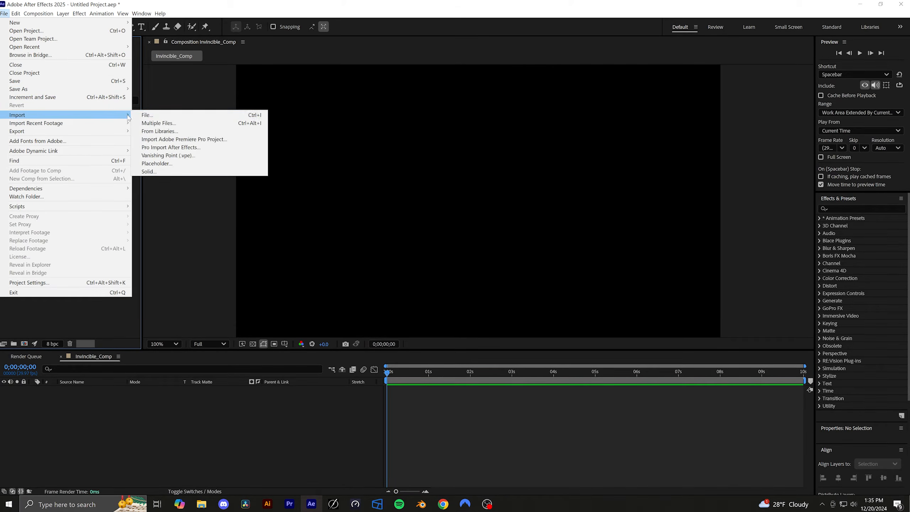
left_click(143, 115)
left_click(131, 102)
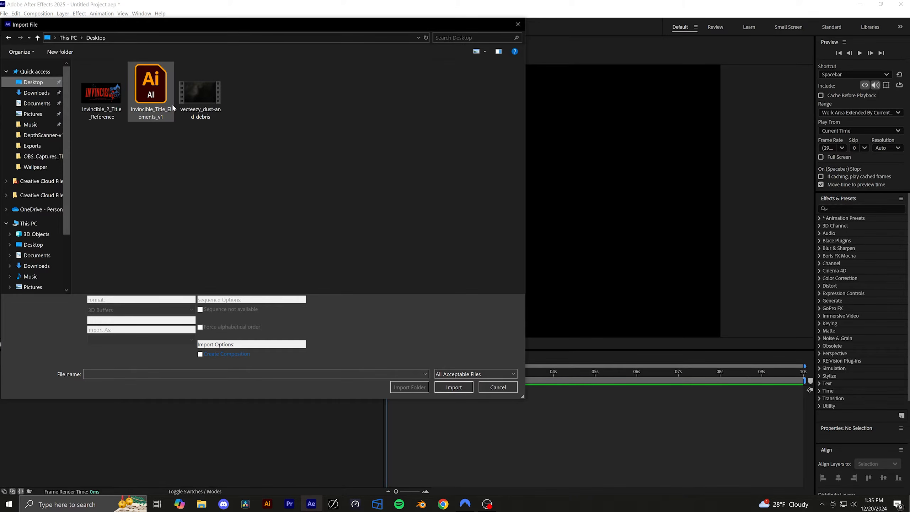
left_click(189, 341)
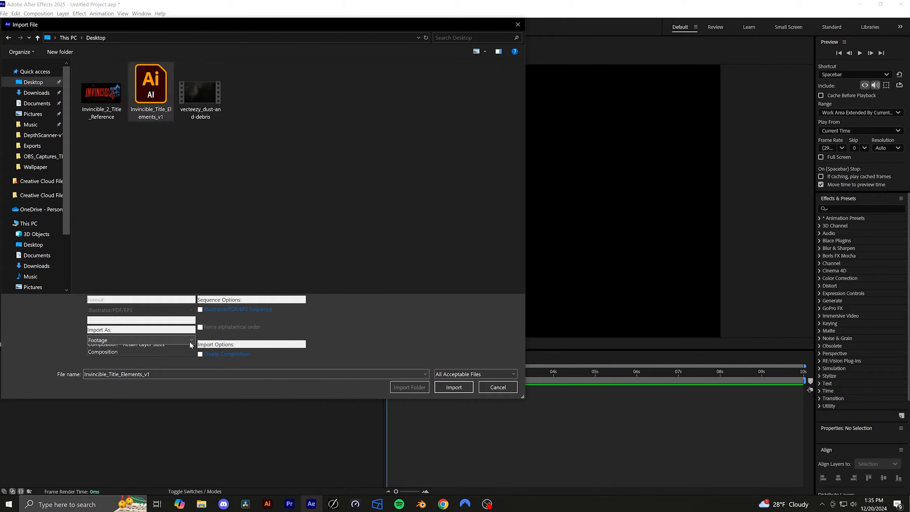
left_click(179, 356)
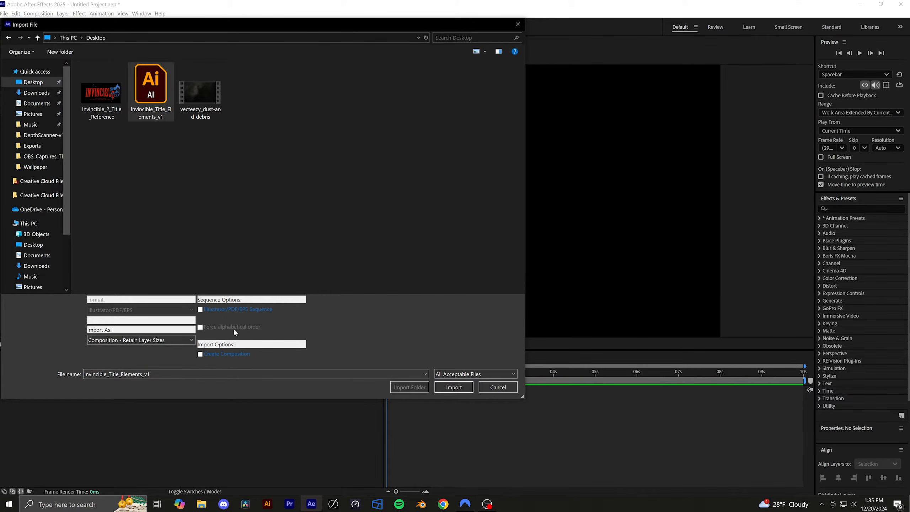
left_click(453, 388)
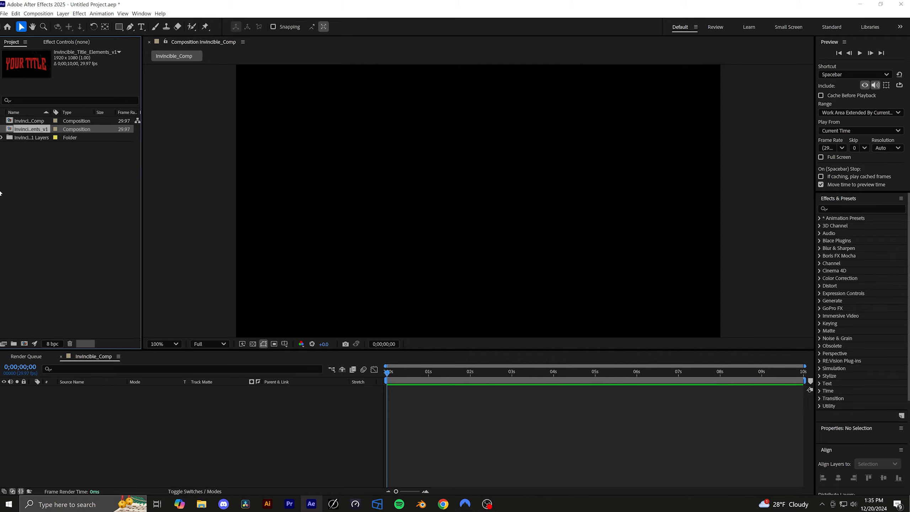
Add the imported Invincible_Title_Elements_v1 composition to Invincible_Comp, show its layer switches, and open the nested composition.
left_click_drag(11, 131, 150, 463)
key("F4")
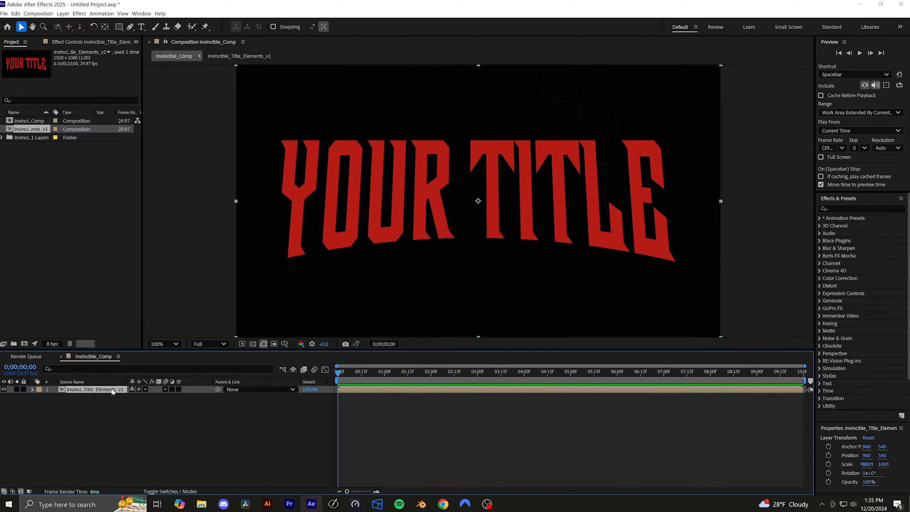
double_click(66, 391)
left_click(75, 393)
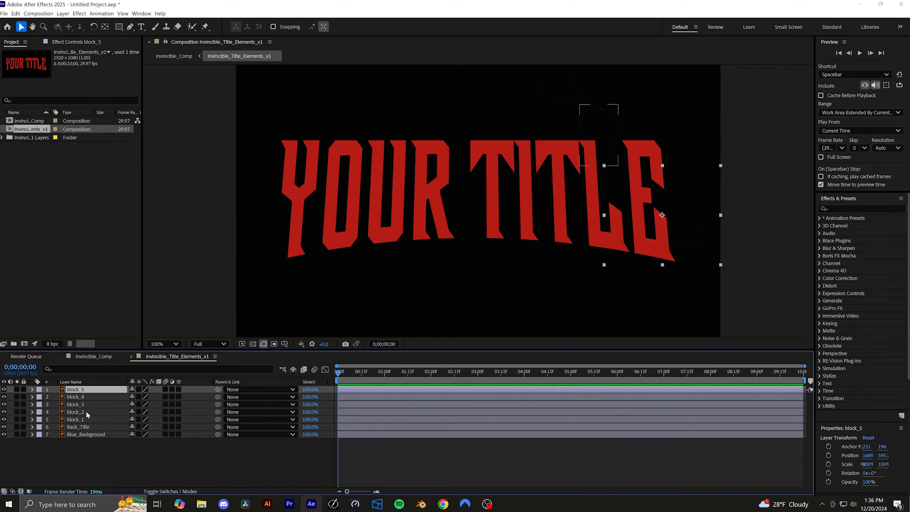
Turn on continuous rasterization for all layers from block_5 down to Blue_Background.
left_click(82, 435)
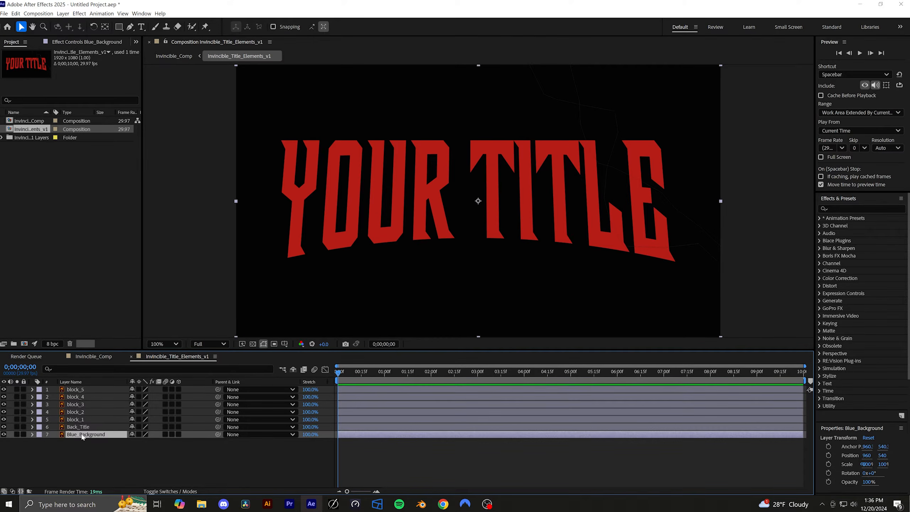
left_click(90, 389, "shift")
left_click(140, 389)
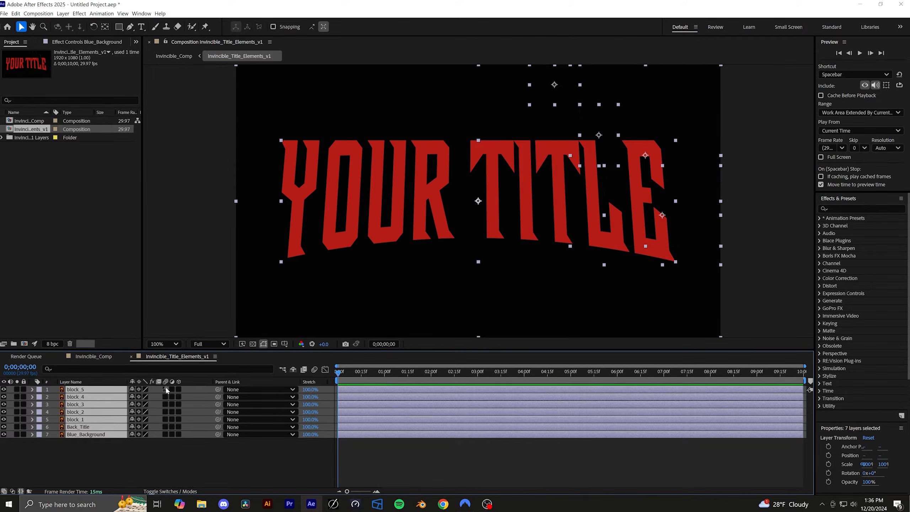
Create shapes from the vector layers block_1 through block_5.
left_click(86, 420)
left_click(89, 389, "shift")
right_click(90, 393)
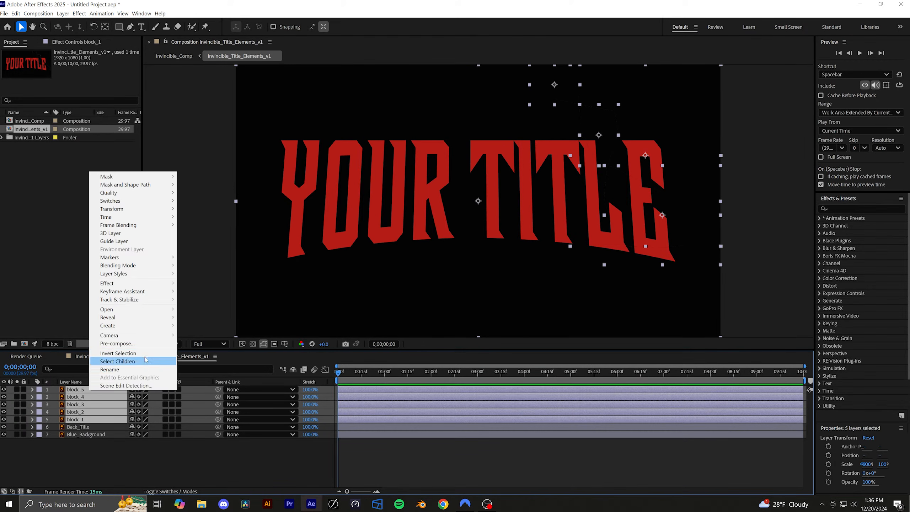
mouse_move(168, 325)
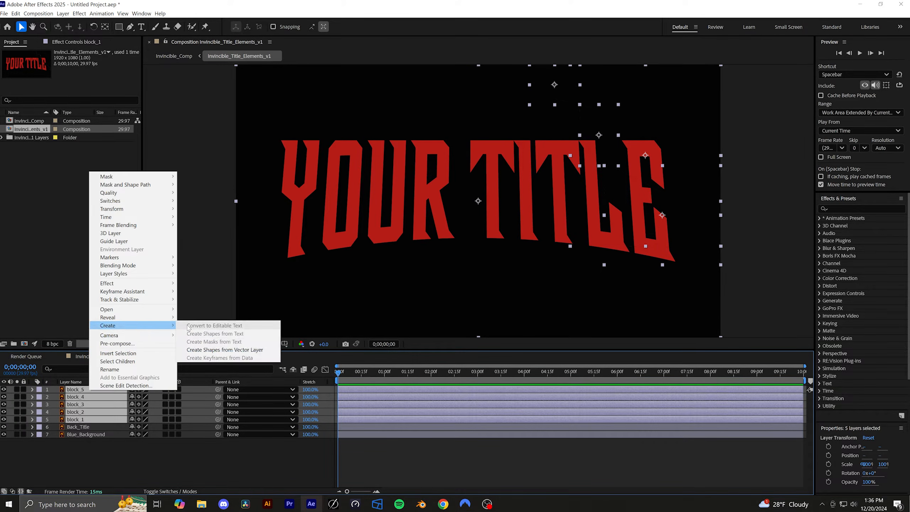
left_click(207, 350)
Delete the five original Illustrator block layers, keeping only their outline shape layers.
left_click(82, 396)
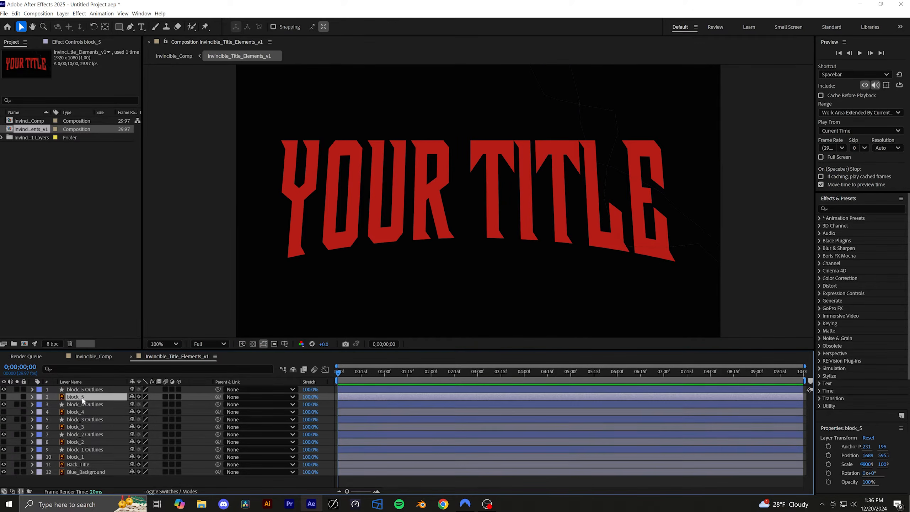
left_click(77, 411, "ctrl")
left_click(77, 426, "ctrl")
left_click(78, 441, "ctrl")
left_click(79, 457, "ctrl")
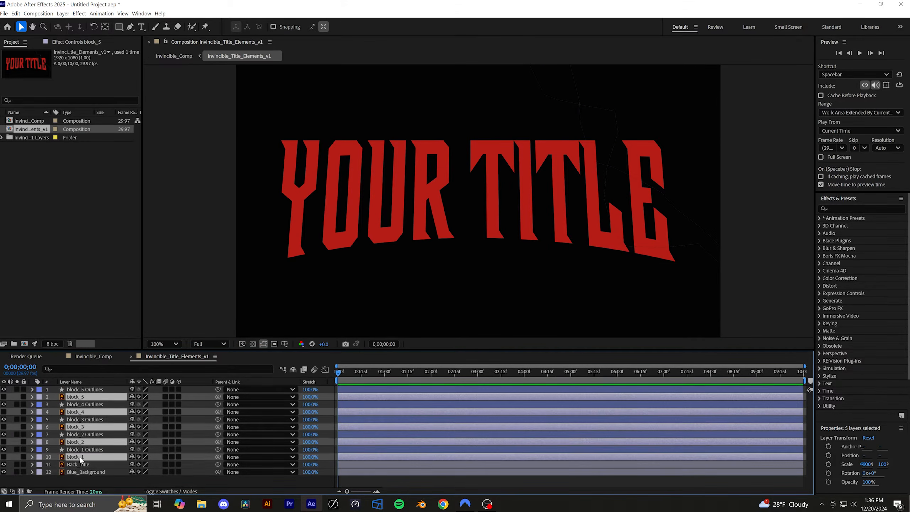
key("Delete")
Duplicate the five block outline shape layers, block_1 through block_5.
left_click(85, 417)
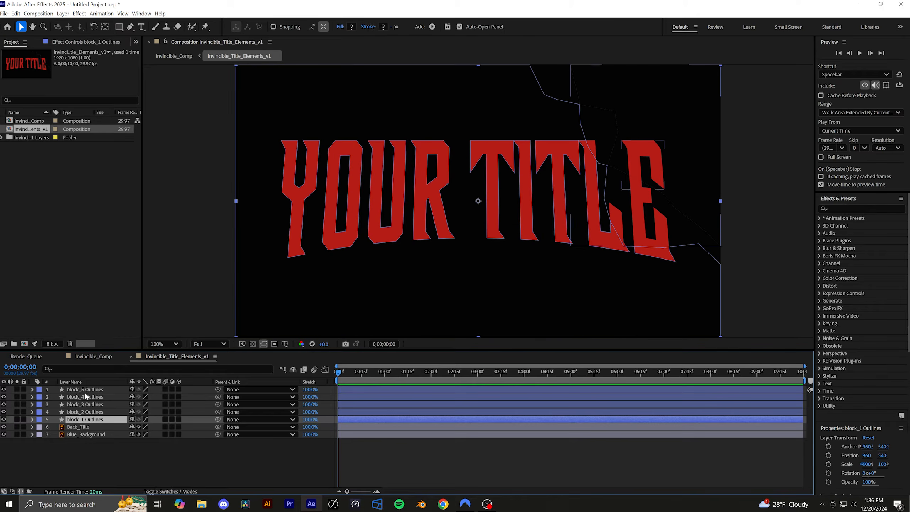
left_click(85, 392, "shift")
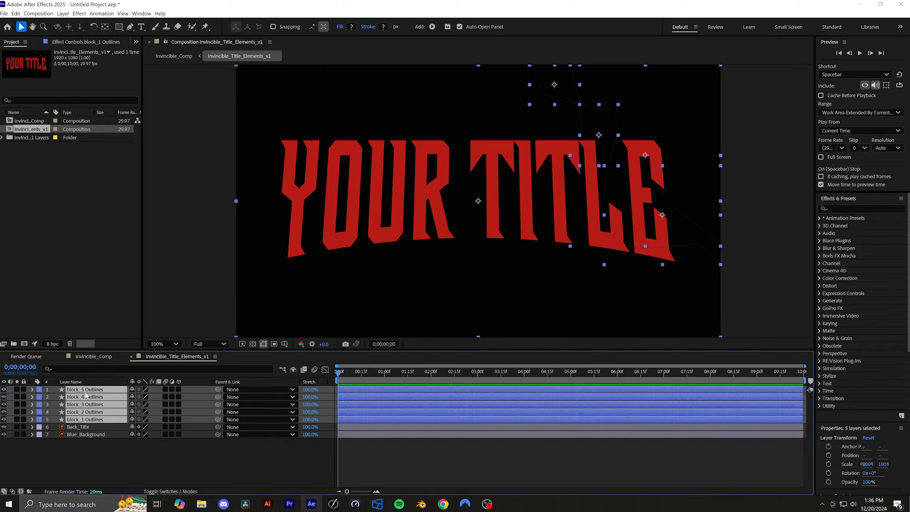
key("ctrl+d")
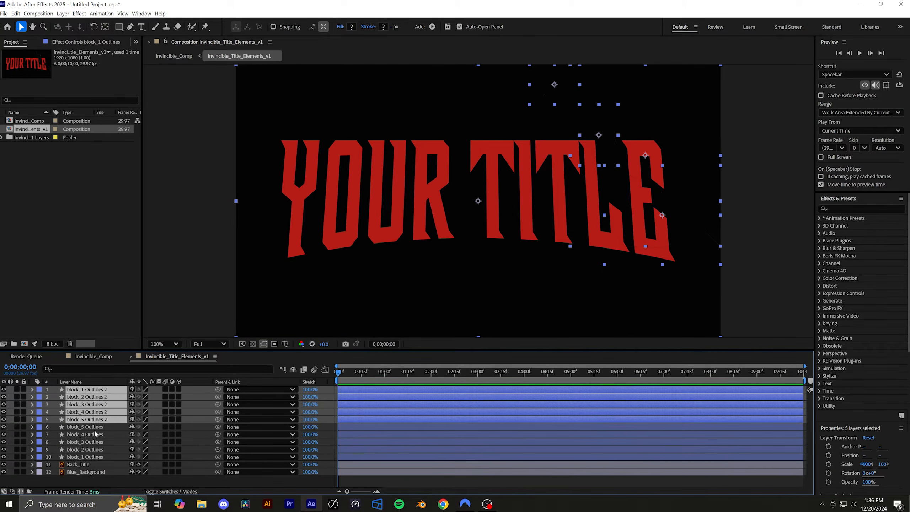
Place each duplicate directly beneath its matching original outline layer and make all ten outline layers 3D.
left_click(91, 476)
left_click_drag(91, 419, 96, 432)
left_click_drag(96, 412, 99, 439)
left_click_drag(99, 404, 102, 446)
left_click_drag(88, 397, 90, 452)
left_click_drag(88, 389, 92, 460)
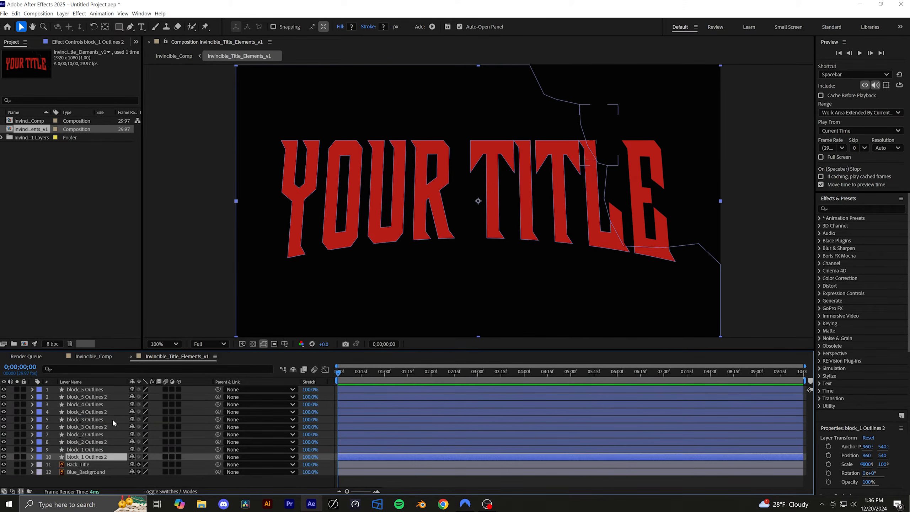
left_click(85, 387, "shift")
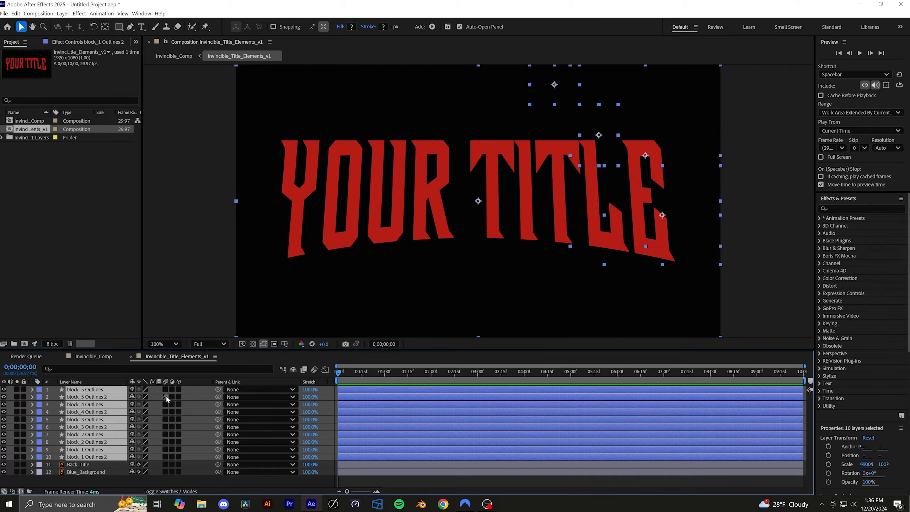
left_click(178, 390)
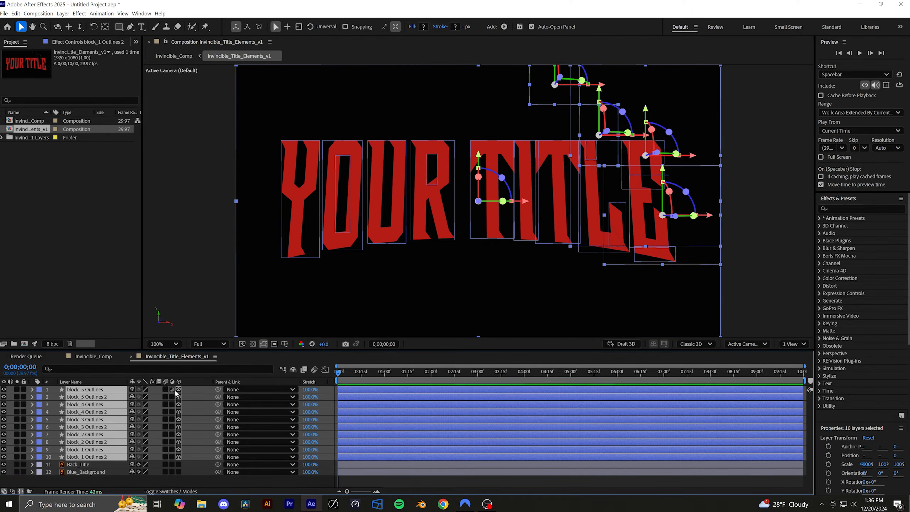
Parent the duplicate outline layers of block_5, block_4 and block_3 to their matching original outline layers.
left_click(93, 396)
left_click(259, 396)
left_click(261, 340)
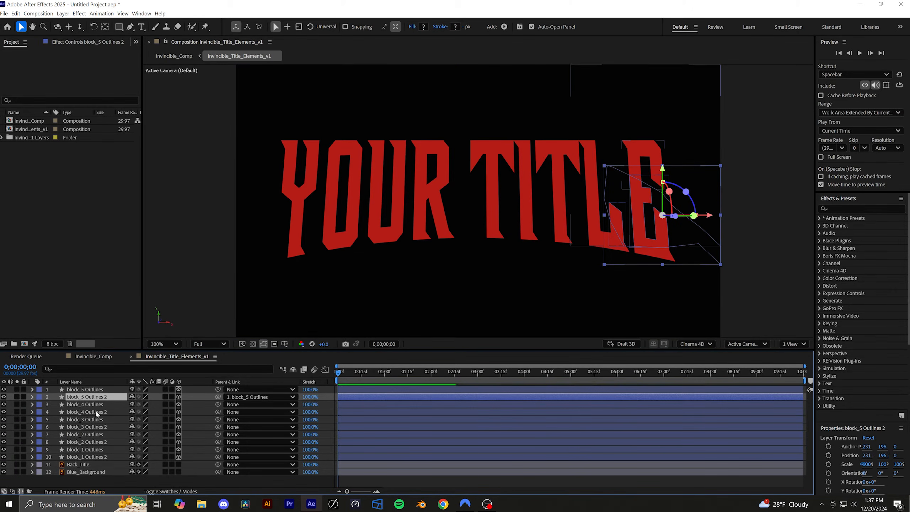
left_click(260, 412)
left_click(283, 332)
left_click(266, 430)
left_click(261, 434)
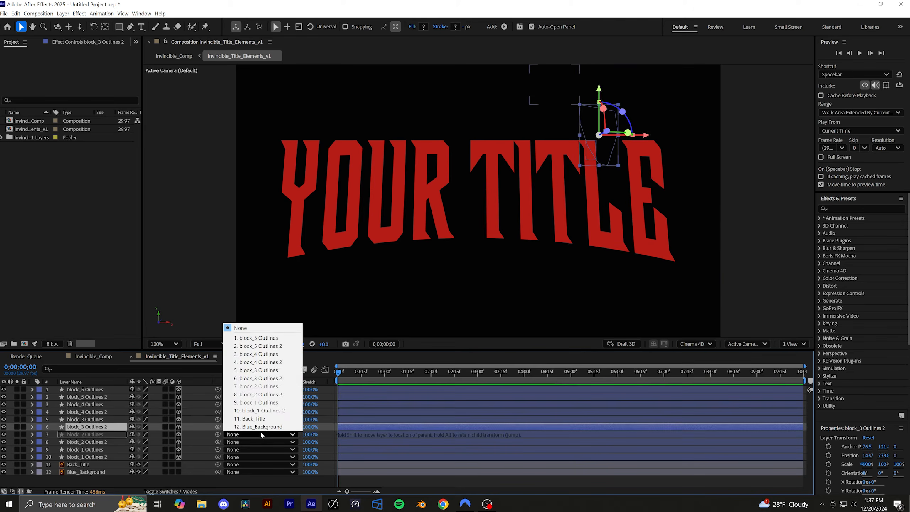
left_click(106, 433)
left_click(238, 428)
left_click(251, 363)
Parent block_2 Outlines 2 to block_2 Outlines and block_1 Outlines 2 to block_1 Outlines.
left_click(107, 442)
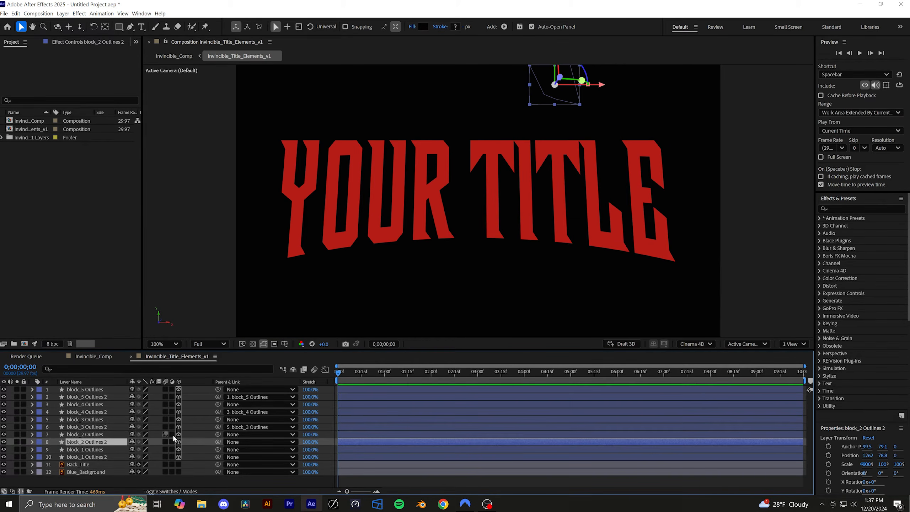
left_click(229, 443)
left_click(258, 394)
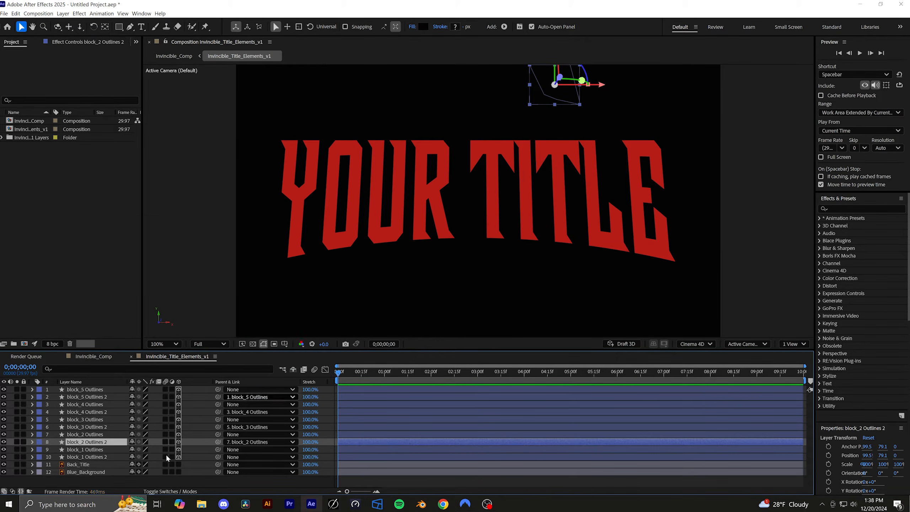
left_click(238, 458)
left_click(238, 459)
left_click(251, 434)
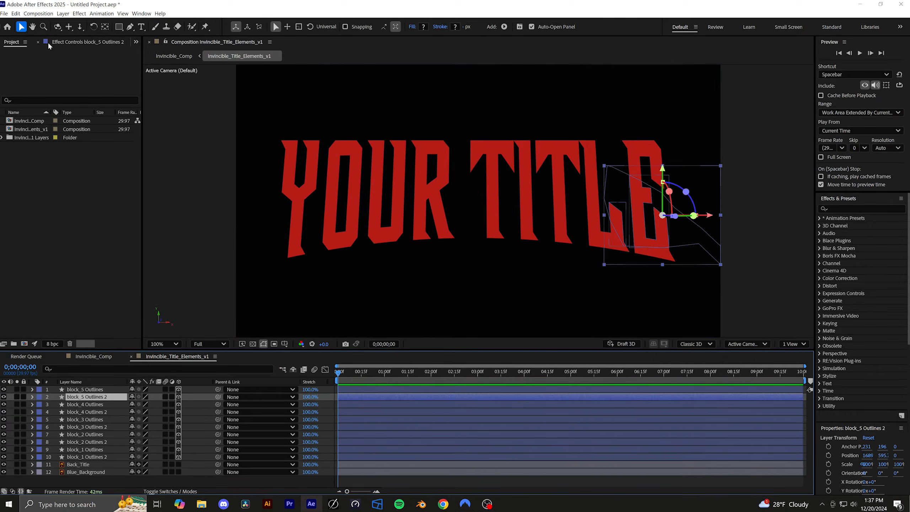
Set the 3D renderer of the Invincible_Title_Elements_v1 composition to Cinema 4D.
left_click(39, 13)
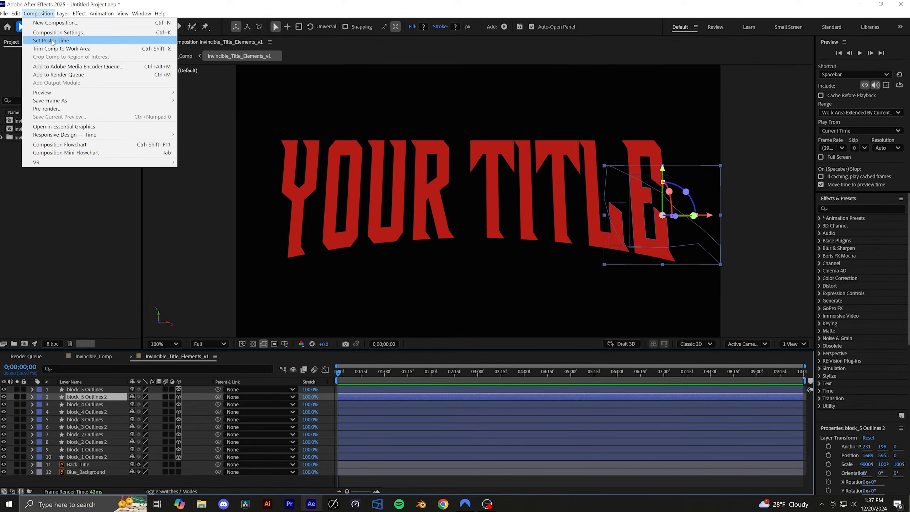
left_click(54, 33)
left_click(401, 163)
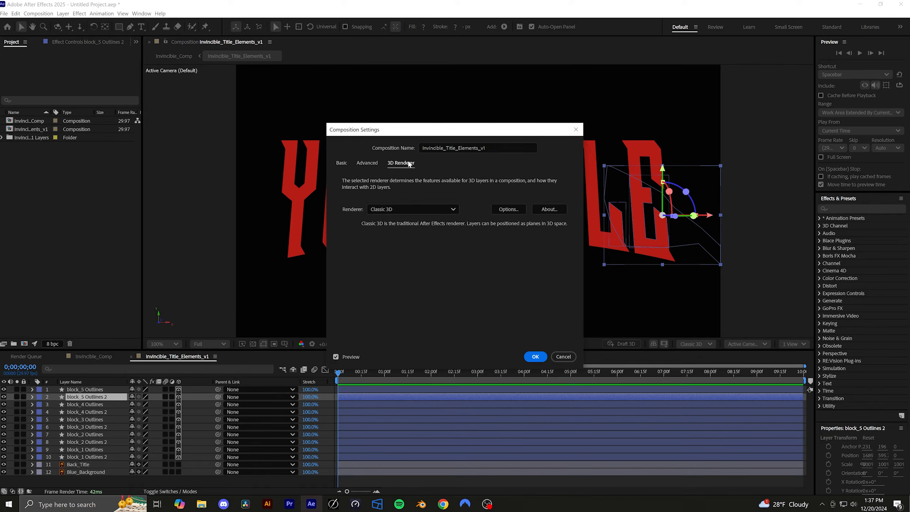
left_click(425, 209)
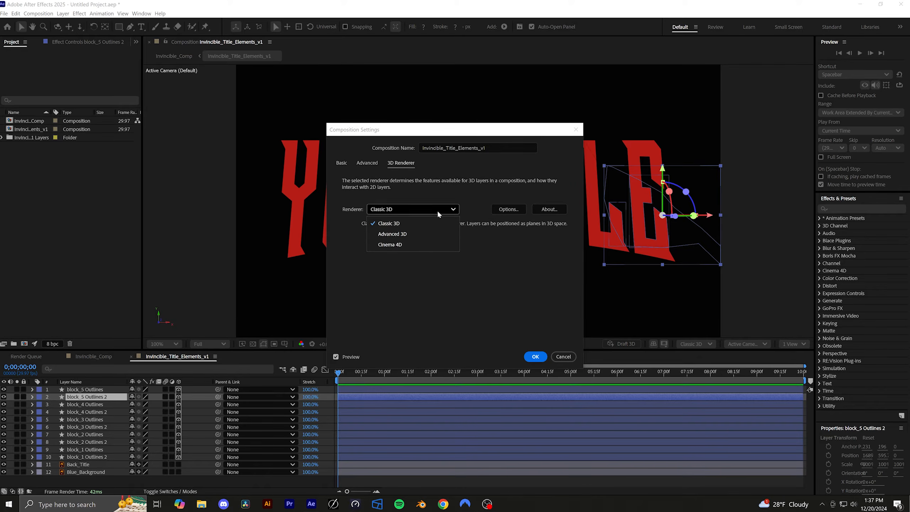
left_click(421, 242)
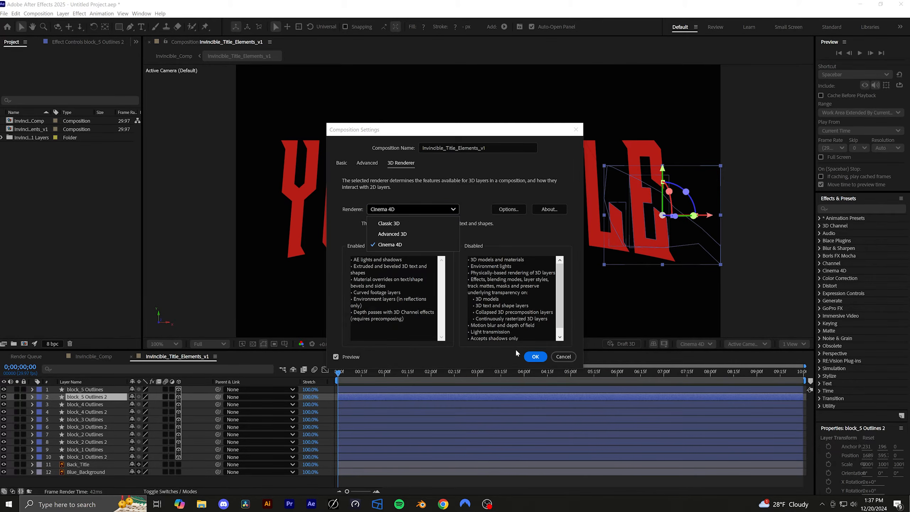
left_click(535, 357)
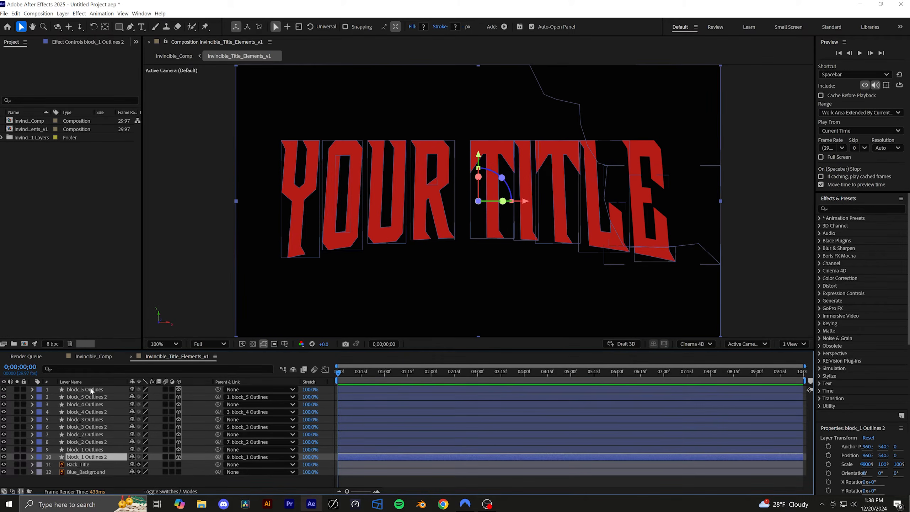
In block_5 Outlines' material options, turn Casts Shadows on and Accepts Shadows and Appears in Reflections off.
left_click(90, 389)
left_click(32, 388)
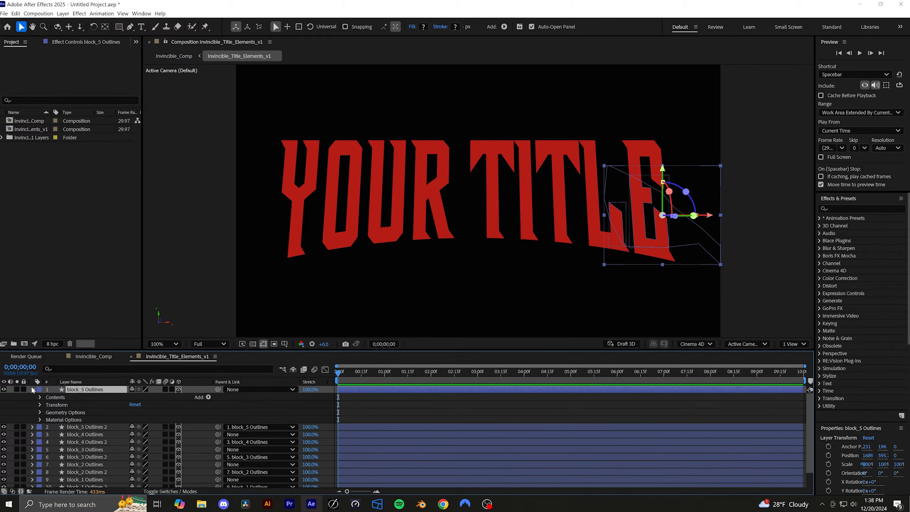
left_click(40, 420)
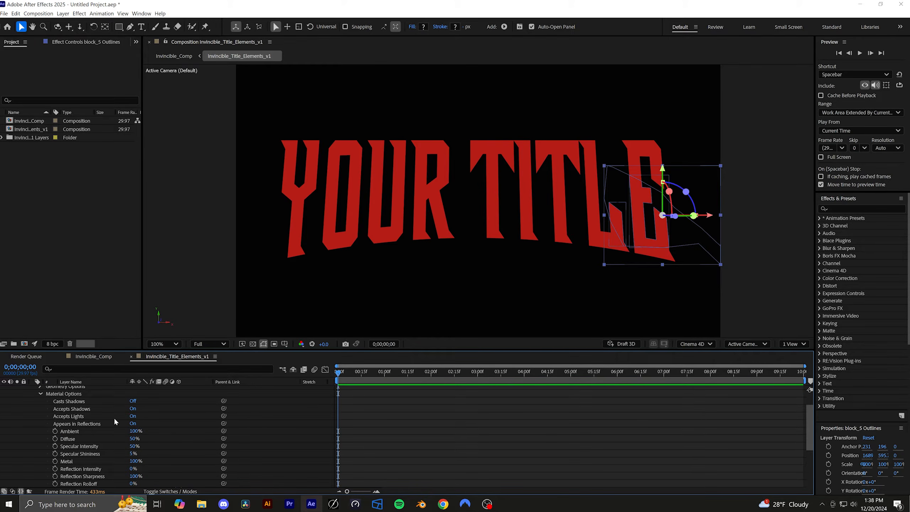
left_click(133, 408)
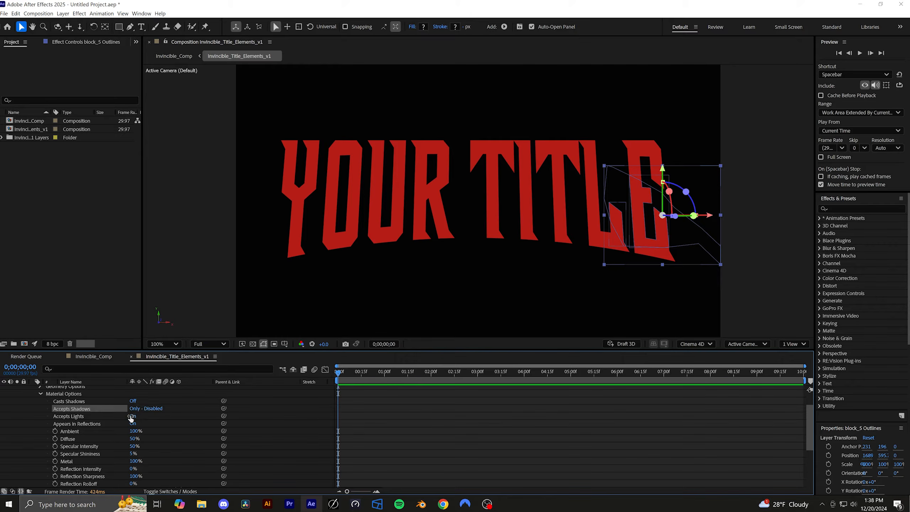
left_click(133, 409)
left_click(133, 417)
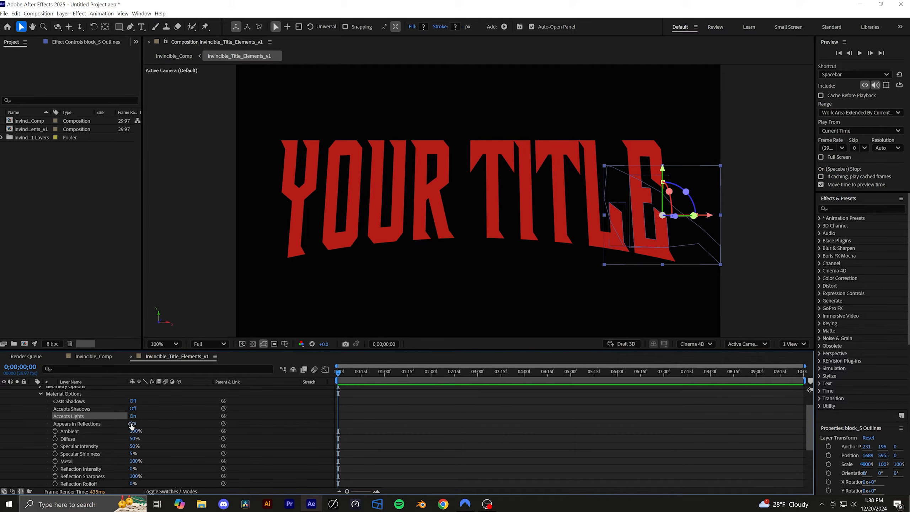
left_click(132, 424)
left_click(135, 424)
left_click(134, 401)
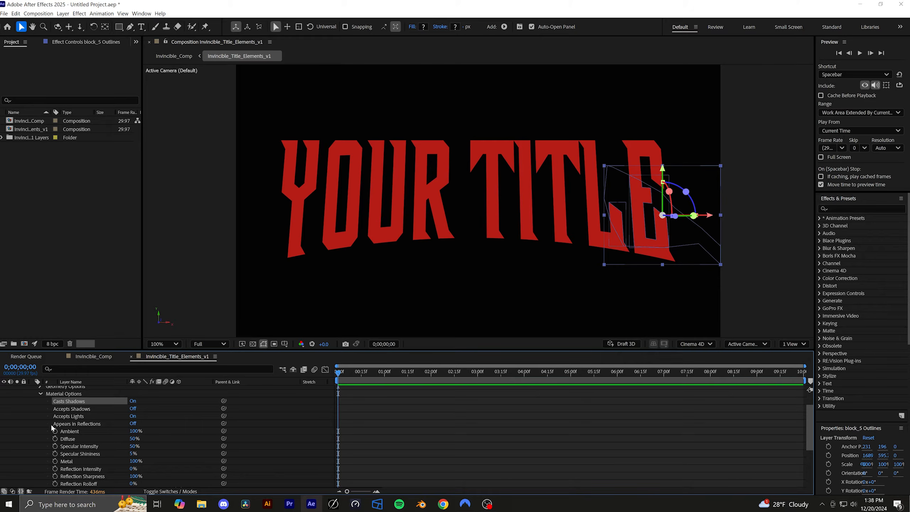
scroll(51, 423, "up", 2)
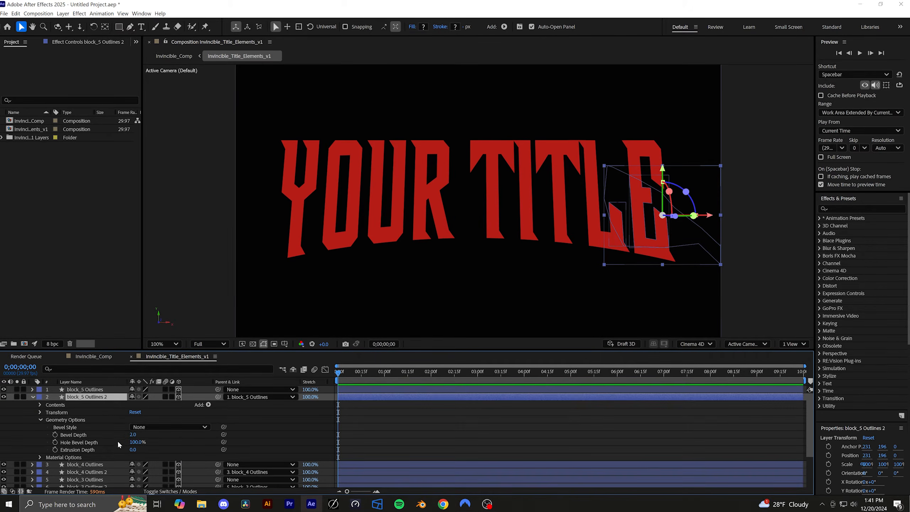
Give block_5 Outlines 2 a Convex bevel style and an extrusion depth of 10.
left_click(168, 427)
left_click(143, 460)
left_click(133, 450)
key("Return")
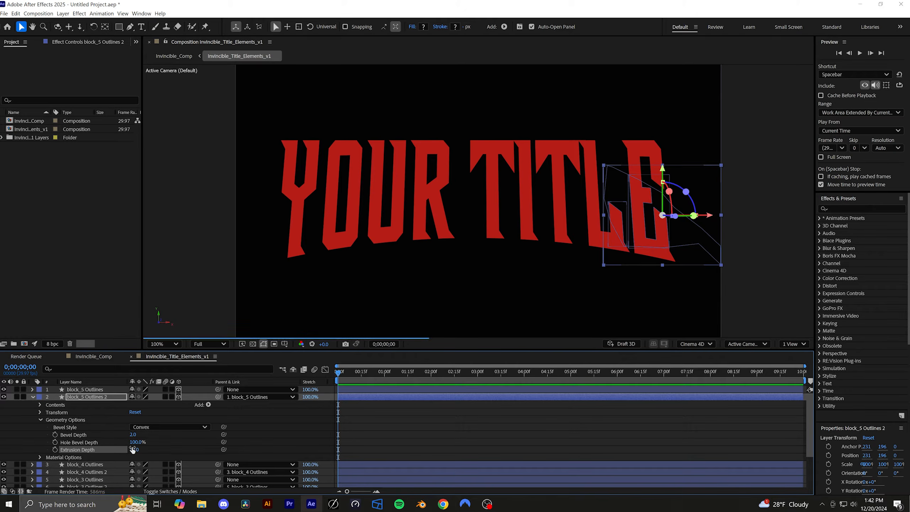
In block_5 Outlines 2's material options, turn Accepts Shadows and Accepts Lights off and set Appears in Reflections to Only.
left_click(40, 458)
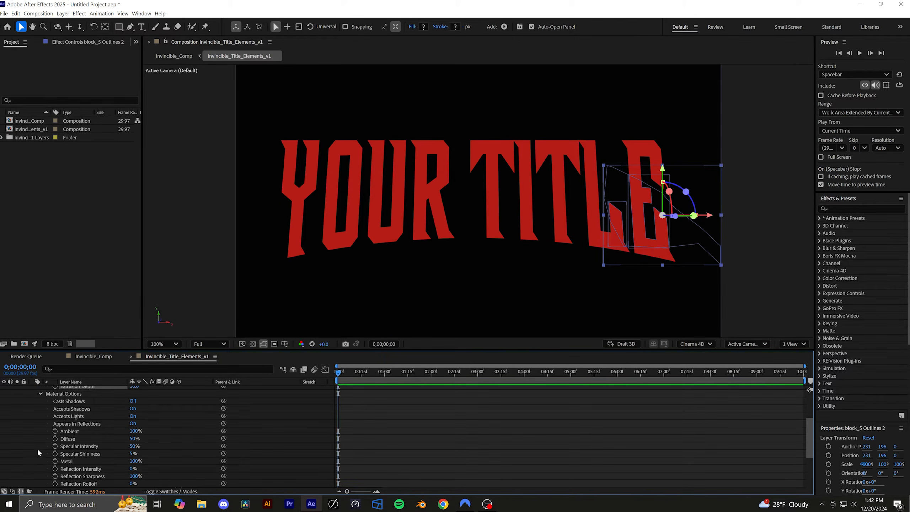
left_click(133, 409)
left_click(133, 416)
left_click(132, 423)
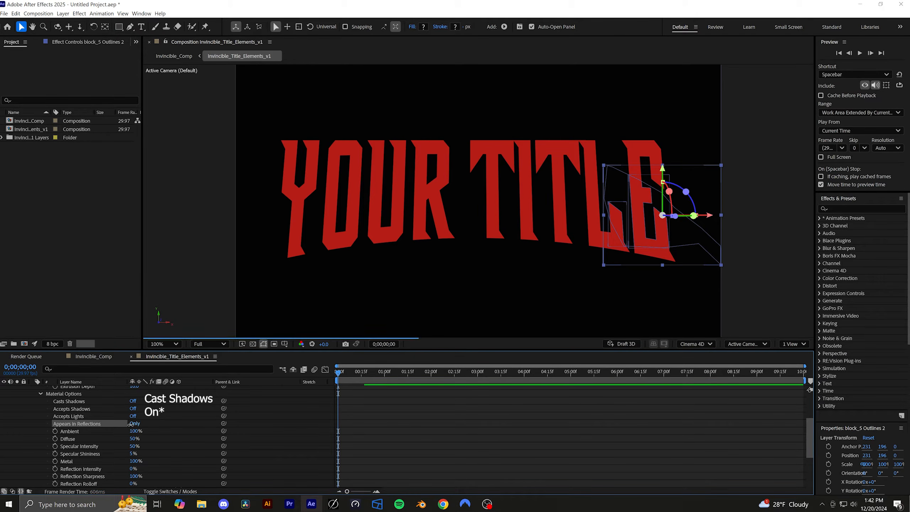
scroll(72, 418, "up", 1)
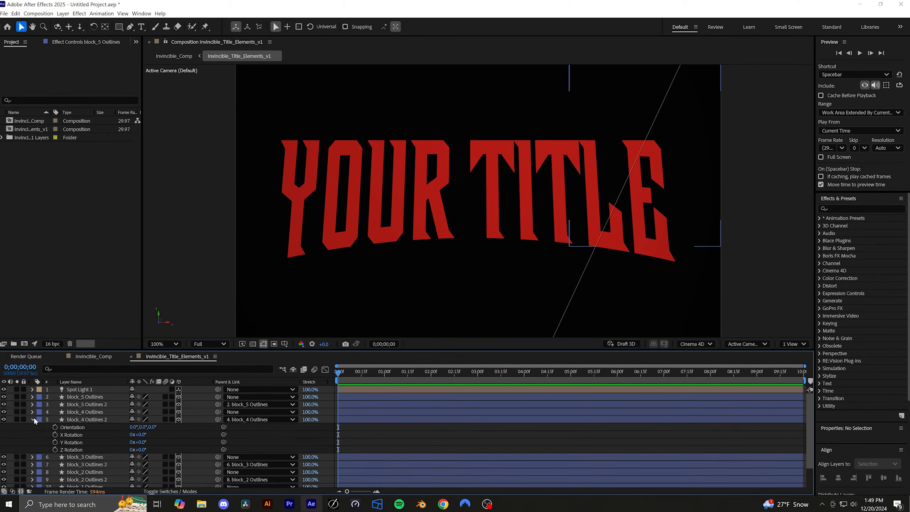
Rotate block_3 Outlines about its Y axis to an orientation of about 326.4°.
left_click(76, 427)
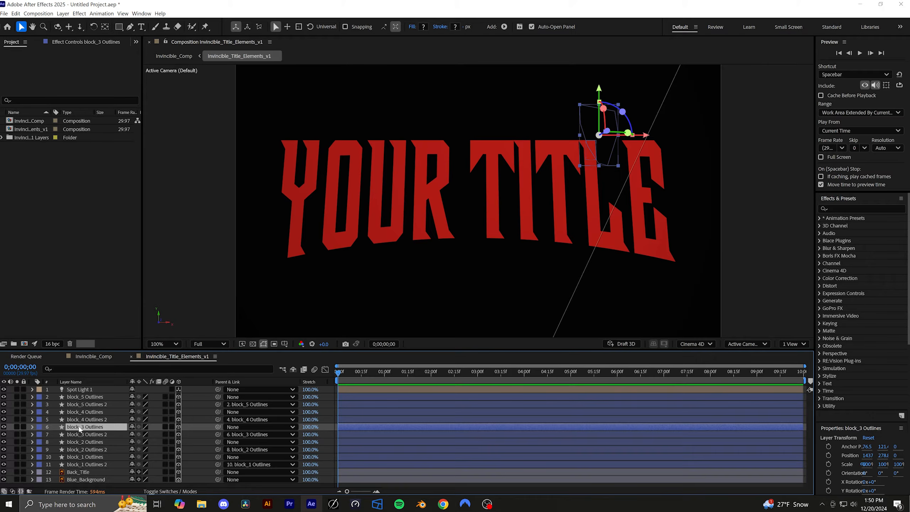
key("r")
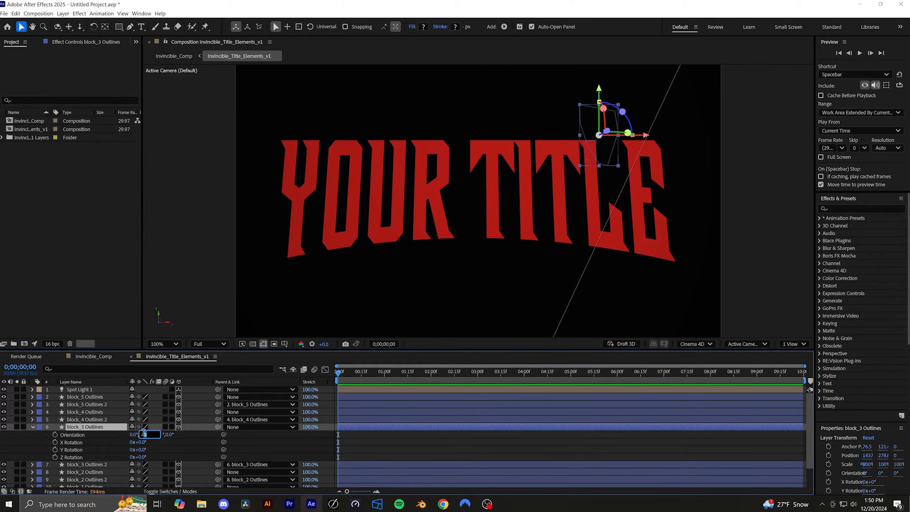
left_click_drag(615, 132, 560, 167)
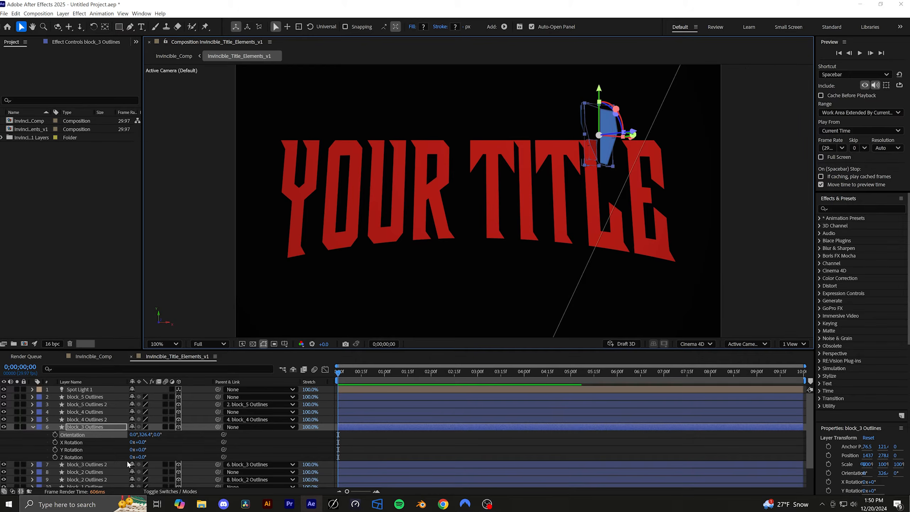
Delete Group 1 from the contents of block_3 Outlines 2.
left_click(54, 464)
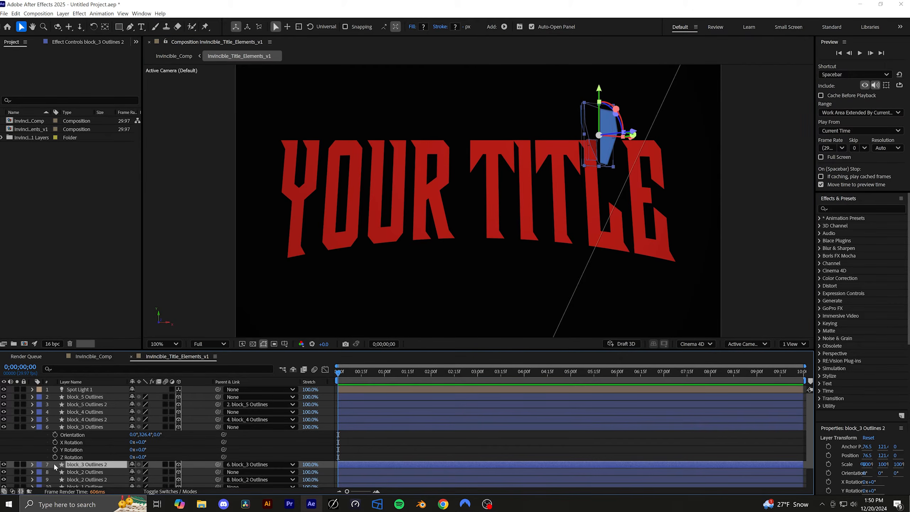
left_click(31, 465)
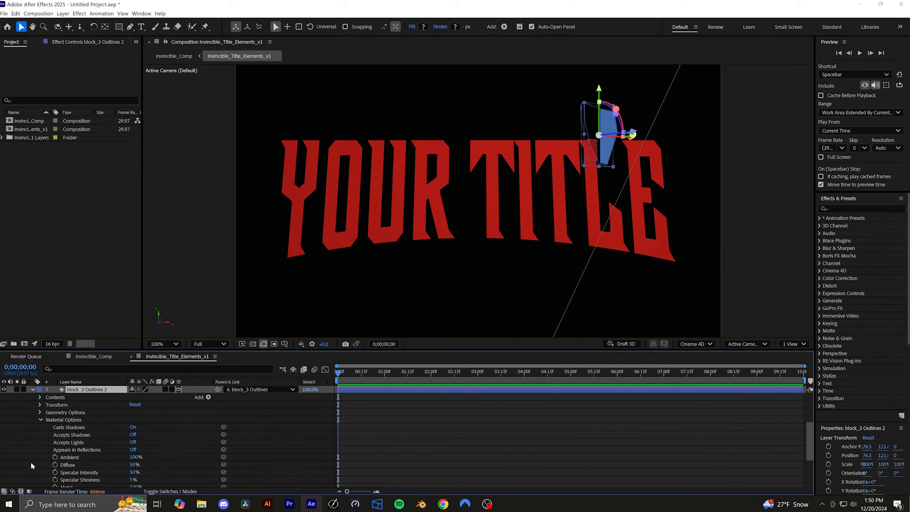
left_click(40, 397)
left_click(48, 405)
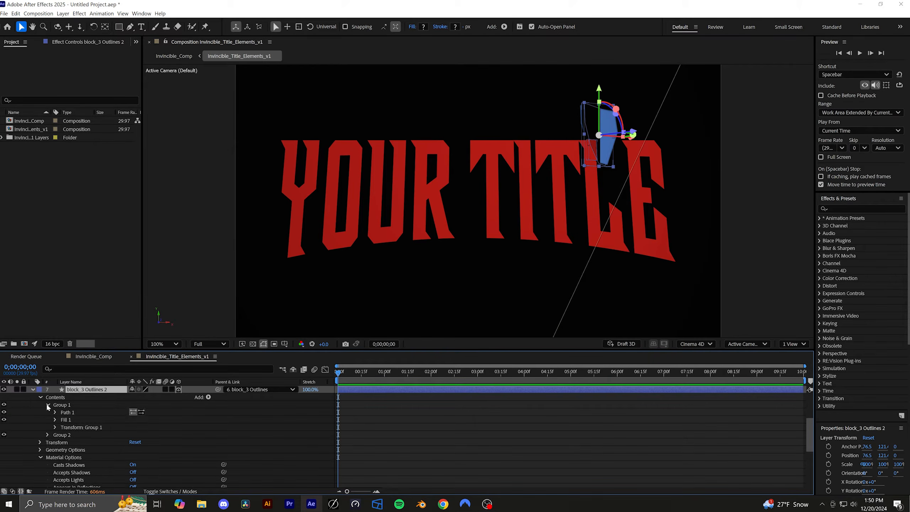
left_click(56, 407)
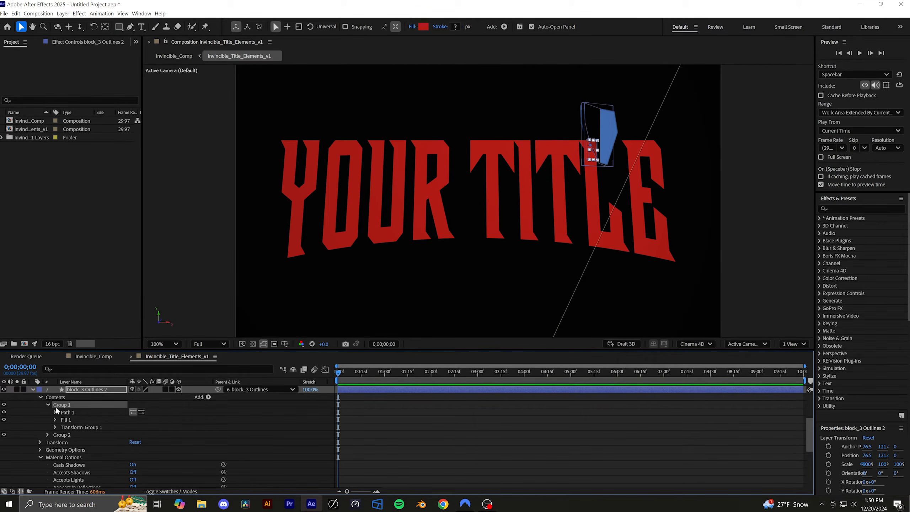
key("Delete")
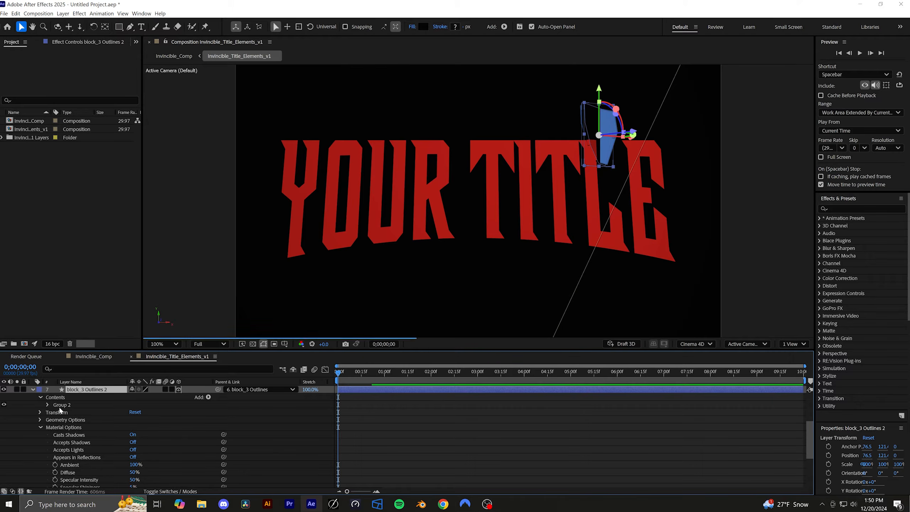
Set the fill color of Group 2 in block_3 Outlines 2 to the blue sampled from the block's face.
left_click(48, 404)
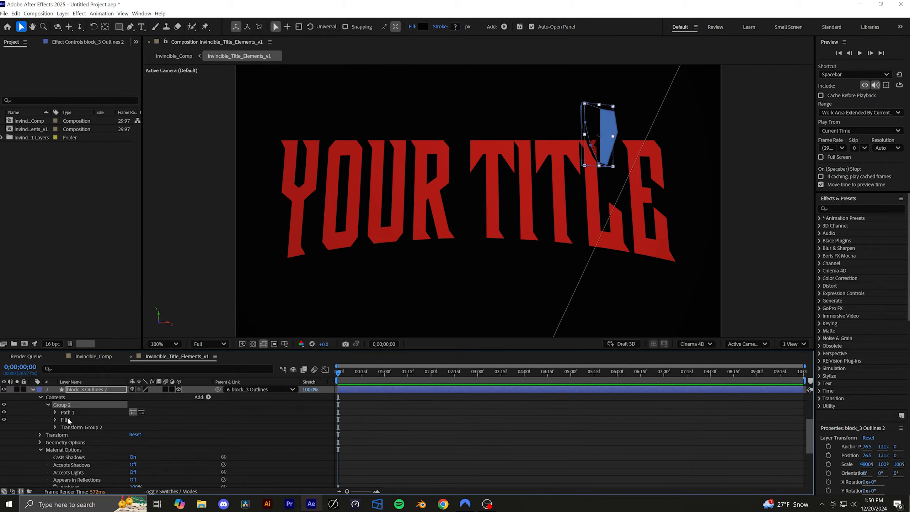
left_click(59, 419)
left_click(56, 419)
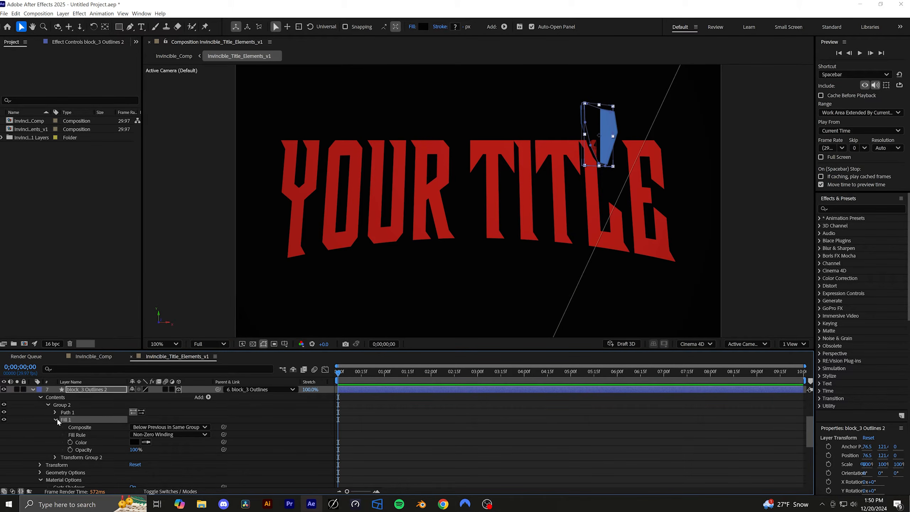
left_click(146, 442)
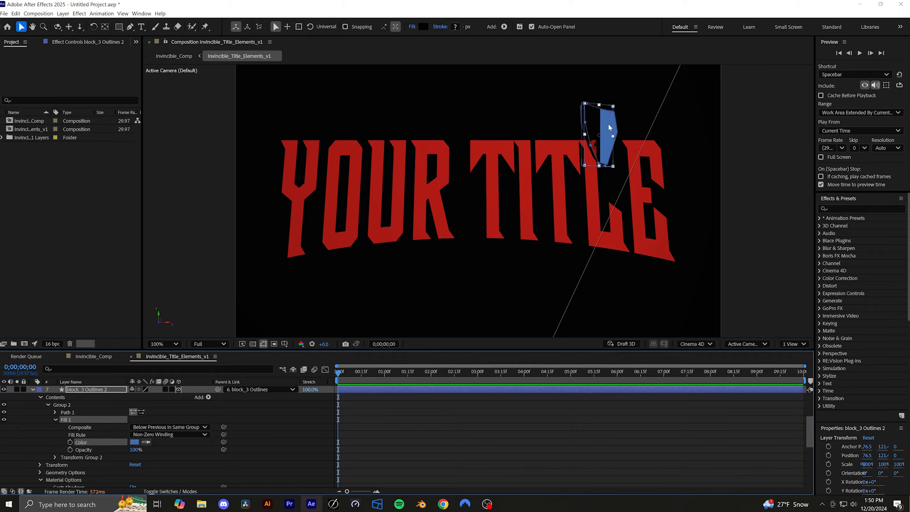
left_click(608, 122)
Move block_3 Outlines 2 back along its Z axis to a Z position of about 6.7.
left_click(105, 439)
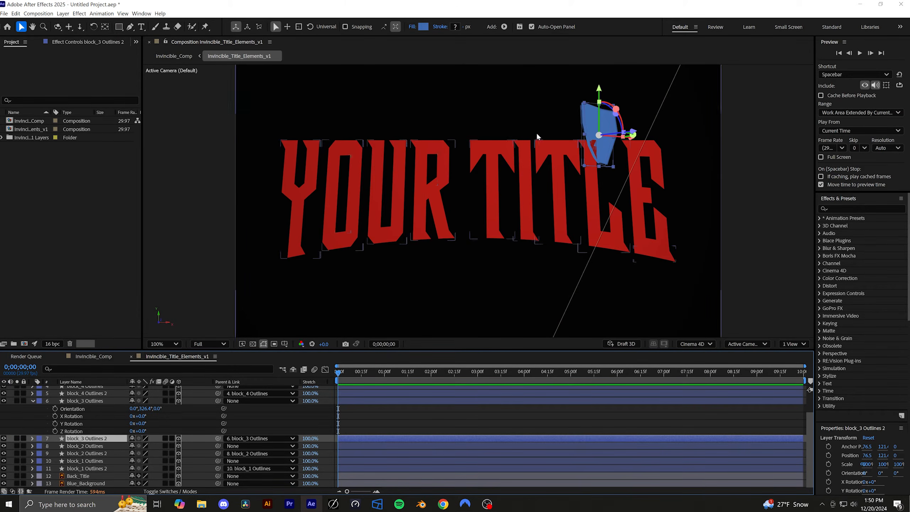
left_click(634, 134)
left_click_drag(637, 136, 633, 134)
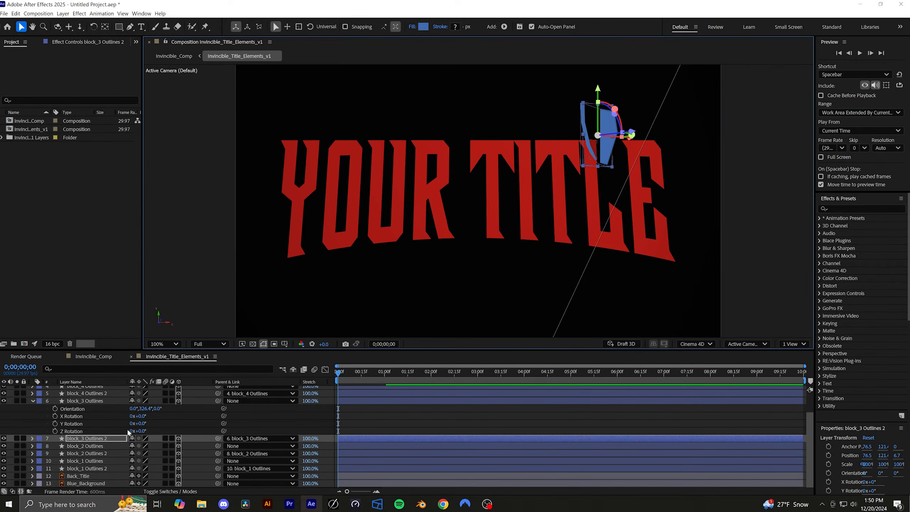
Set the Y orientation of block_3 Outlines to 0° and collapse the layer's properties.
left_click(109, 402)
left_click(143, 409)
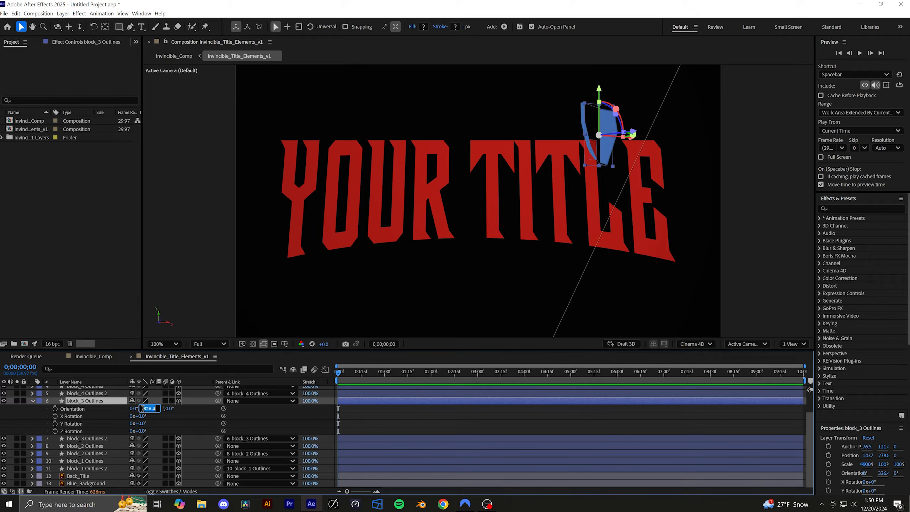
type("0")
key("Return")
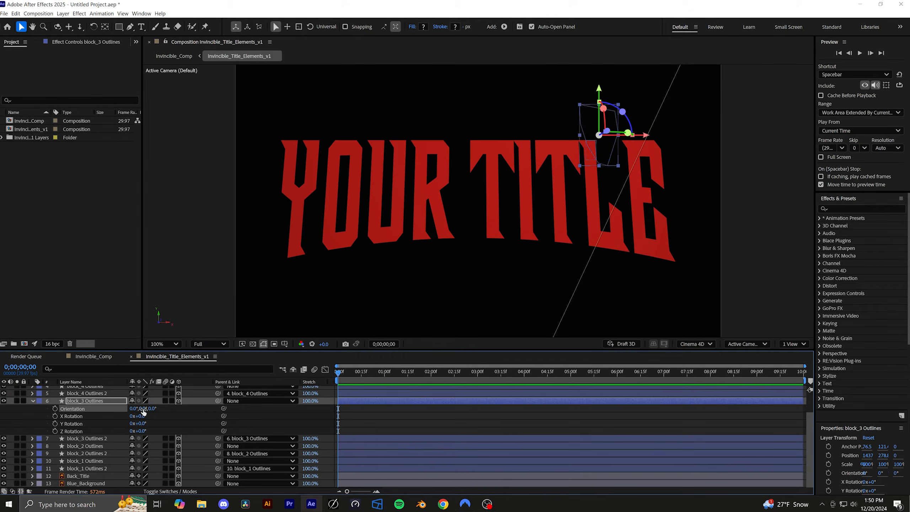
left_click(33, 400)
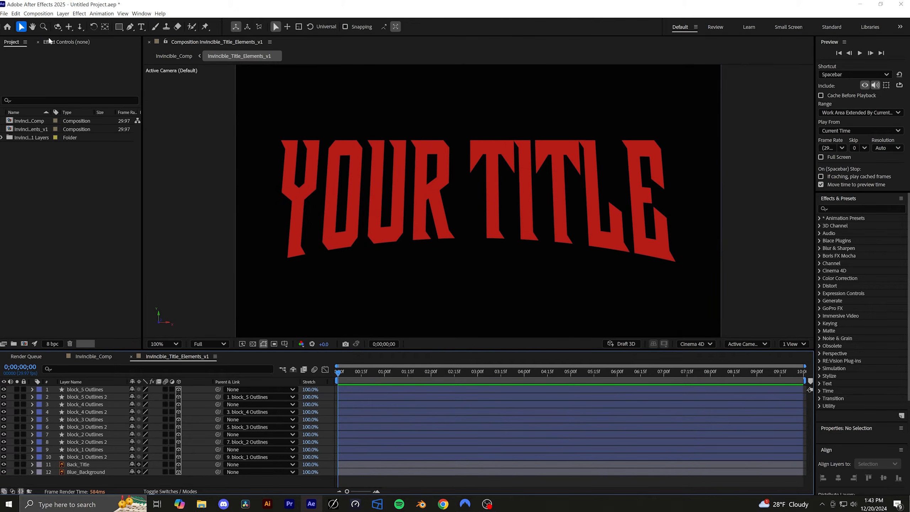
Add a light layer of type Spot to the Invincible_Title_Elements_v1 composition.
left_click(63, 14)
mouse_move(83, 22)
left_click(202, 39)
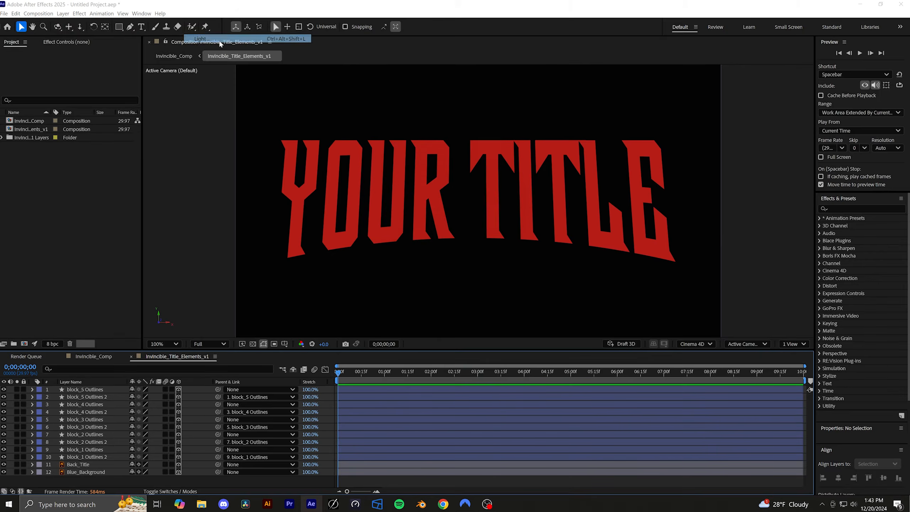
left_click(479, 159)
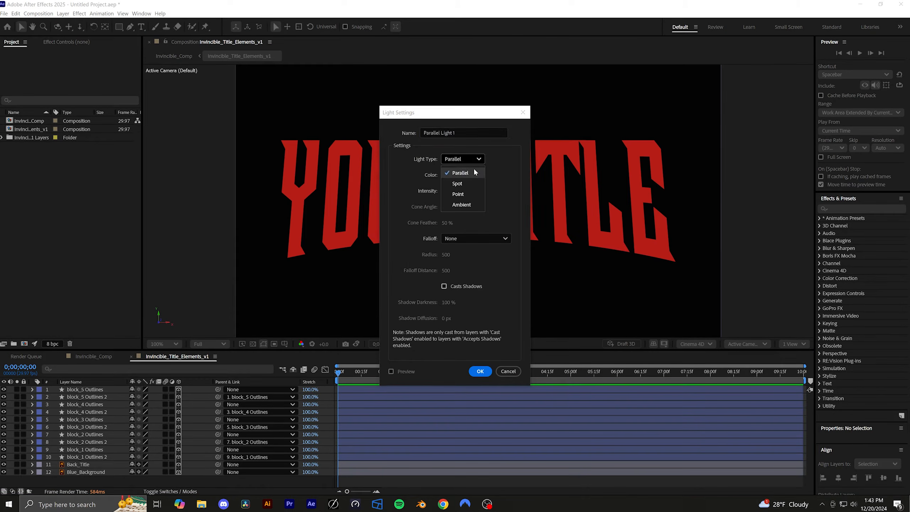
left_click(469, 186)
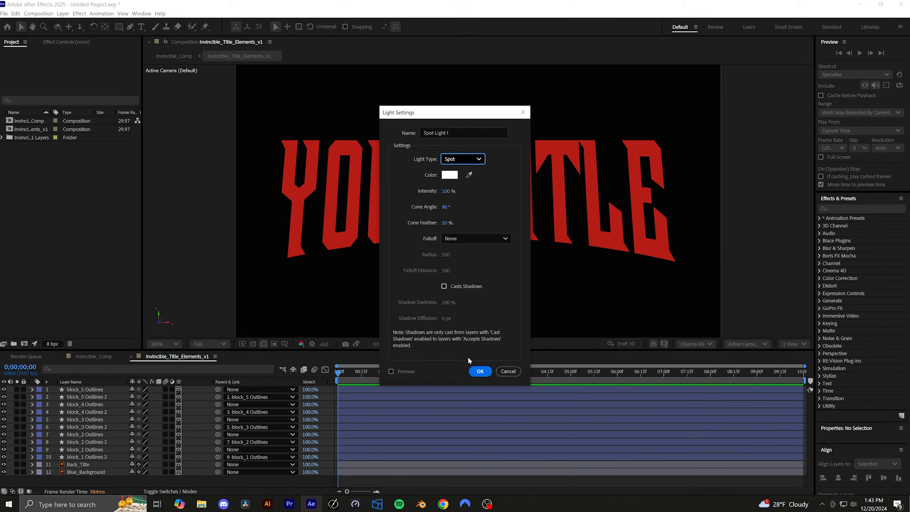
left_click(476, 372)
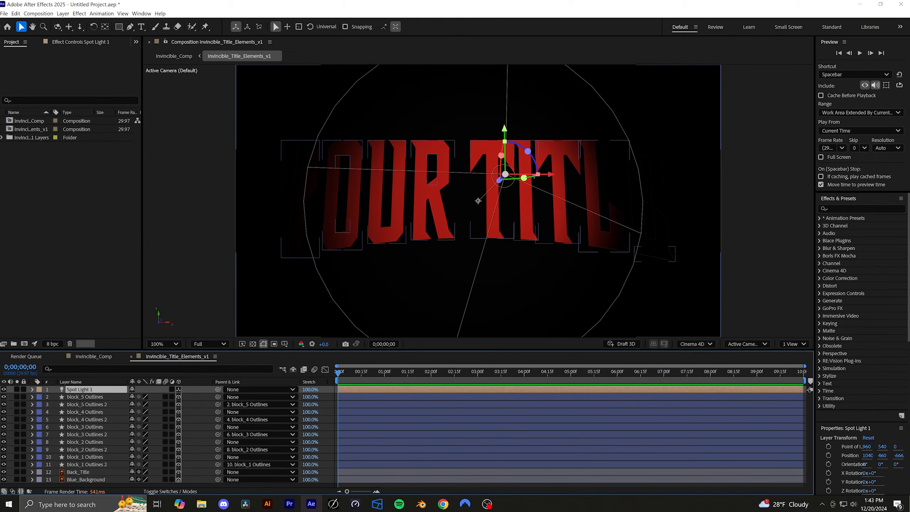
Move Spot Light 1 back and toward the composition's upper right, and widen its Cone Angle to 105°.
left_click_drag(500, 180, 674, 138)
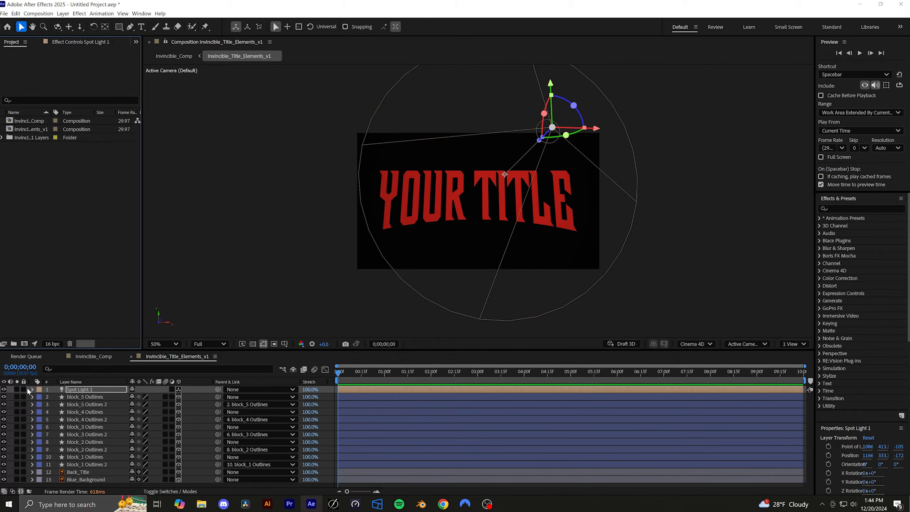
left_click(27, 388)
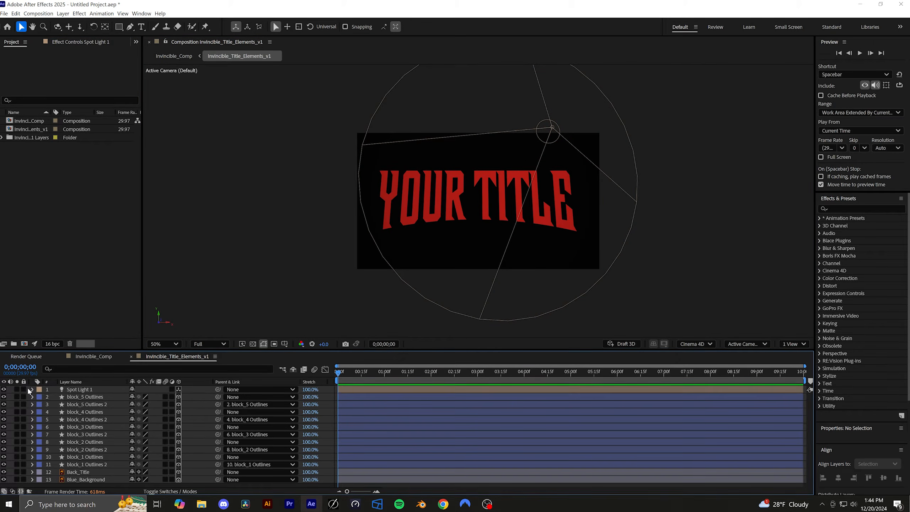
left_click(31, 389)
left_click(40, 405)
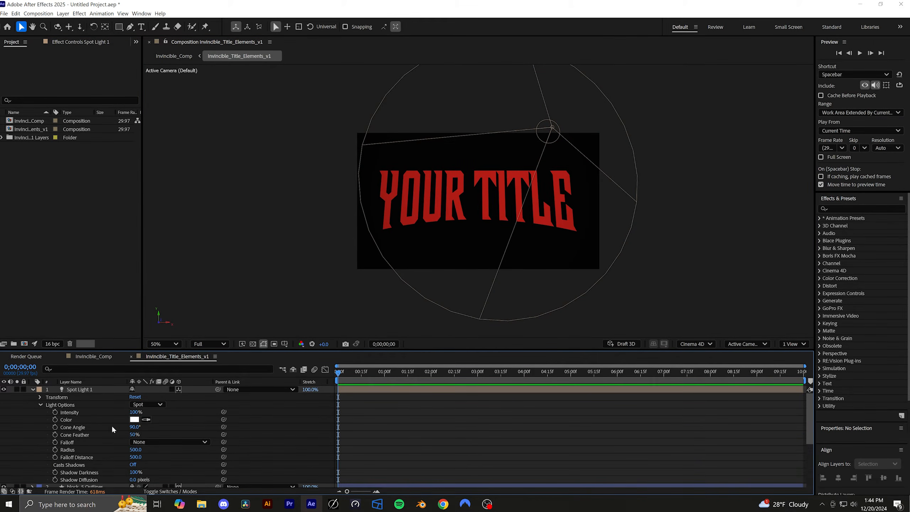
left_click_drag(135, 430, 313, 315)
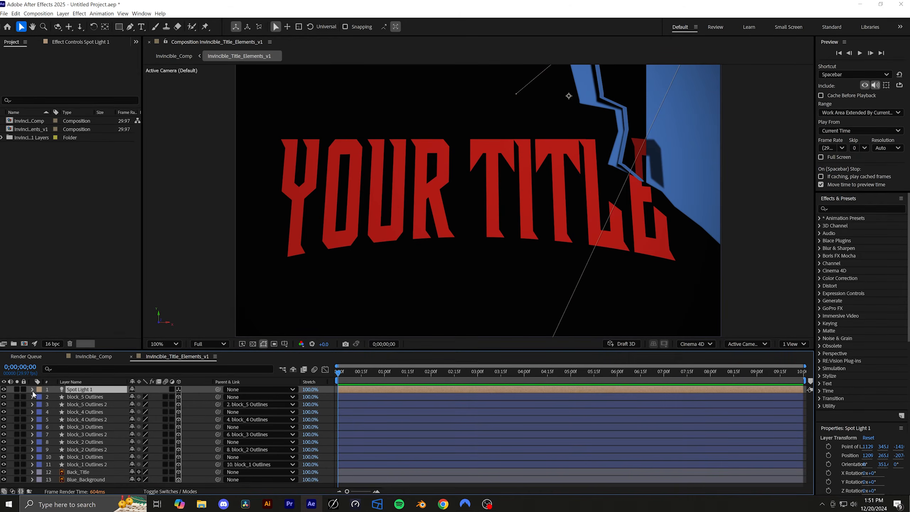
Set Spot Light 1's Shadow Darkness to 50% and shift the light slightly farther from the title.
left_click(32, 390)
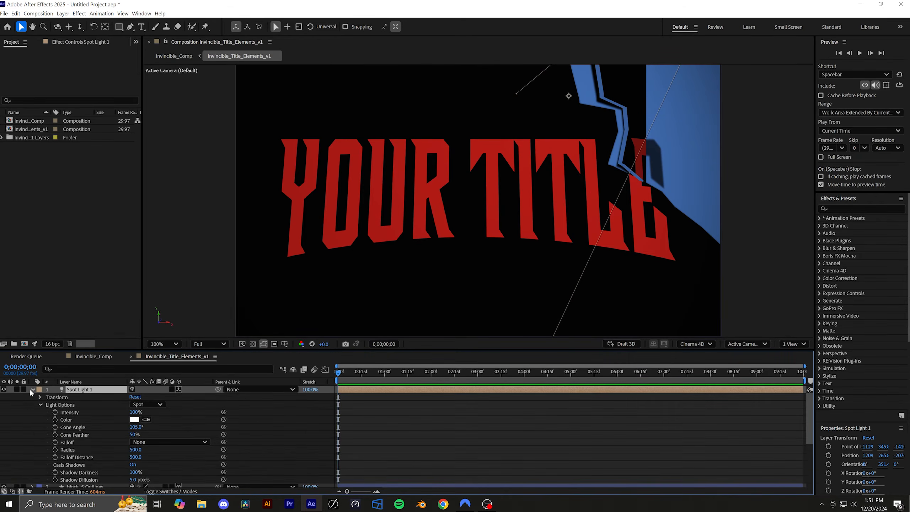
scroll(25, 434, "down", 2)
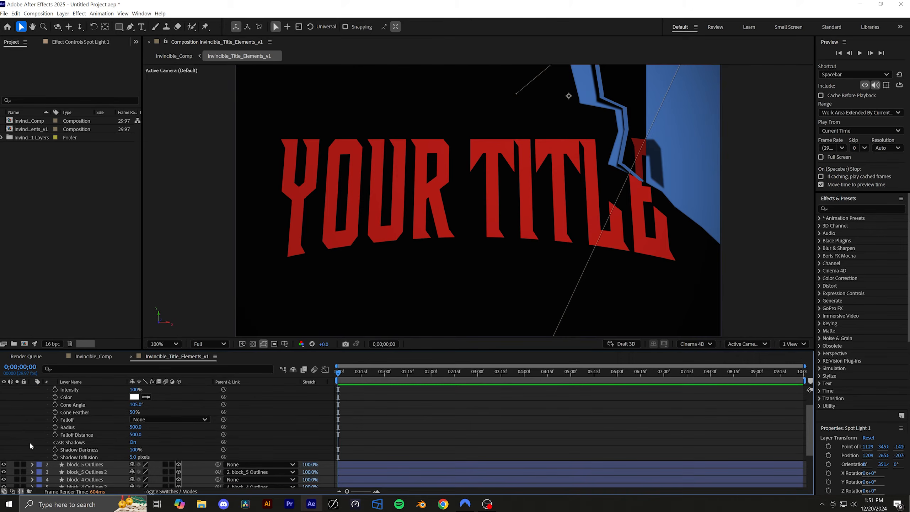
left_click(134, 450)
type("50")
key("Return")
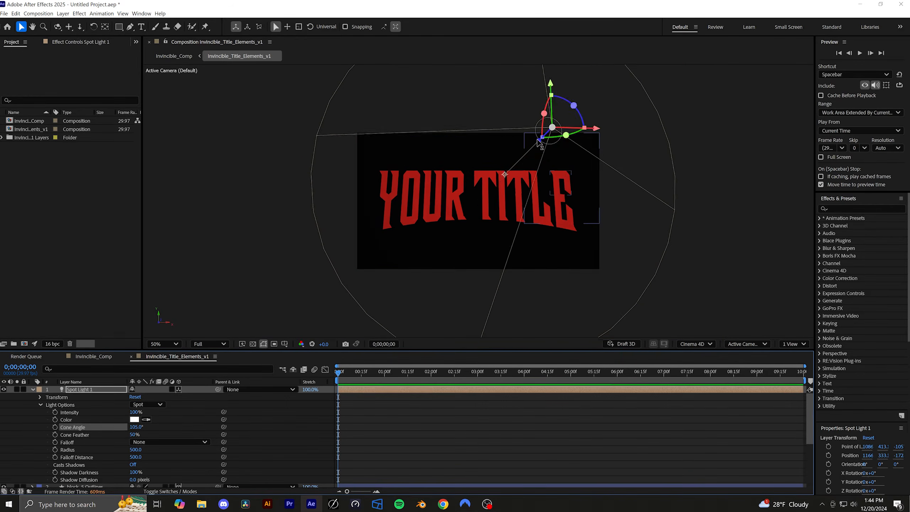
left_click_drag(544, 139, 561, 134)
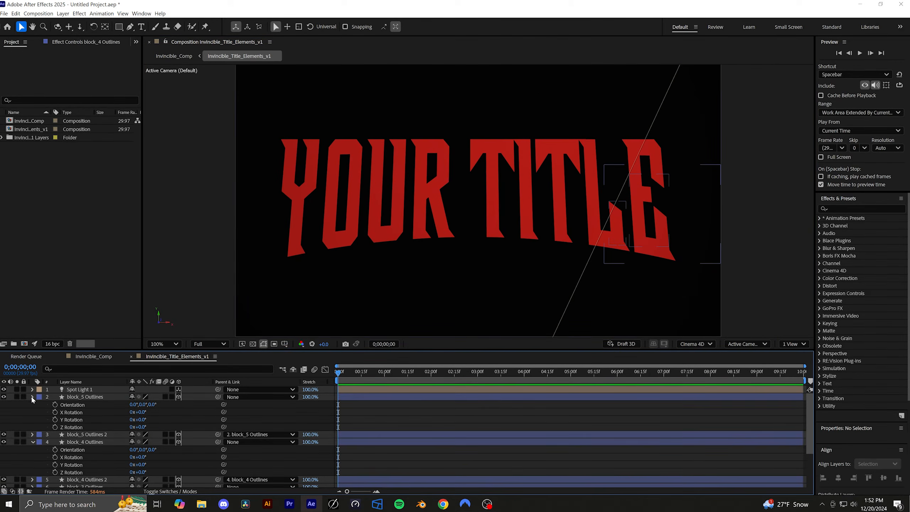
Collapse the expanded block layers and add Position keyframes at 0;00;01;00 to the block_2, block_3, block_4 and block_5 Outlines layers.
left_click(32, 396)
left_click(31, 412)
left_click(71, 397)
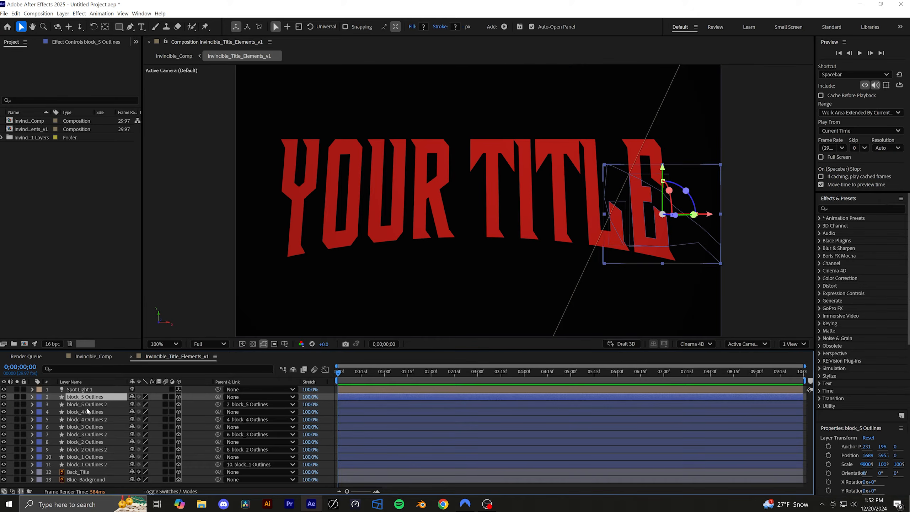
left_click(88, 412, "ctrl")
left_click(91, 426, "ctrl")
left_click(91, 442, "ctrl")
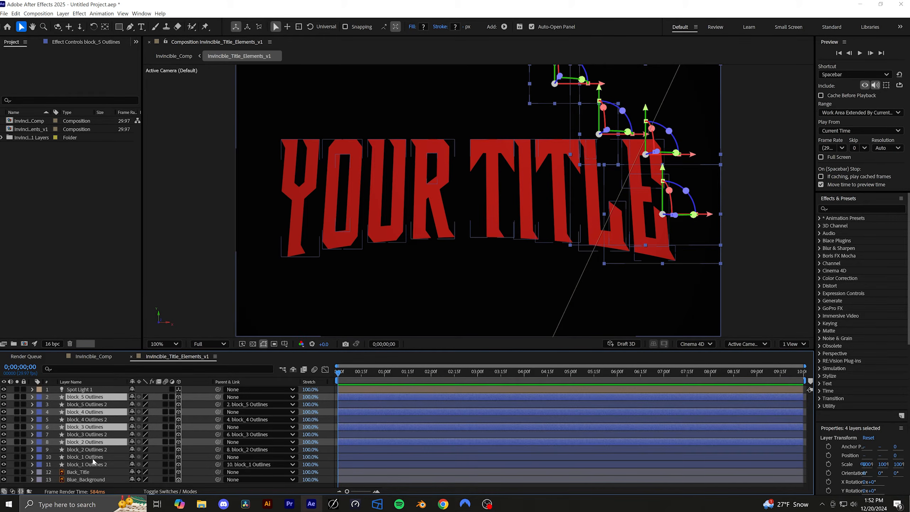
key("p")
left_click_drag(338, 373, 386, 382)
key("alt+shift+p")
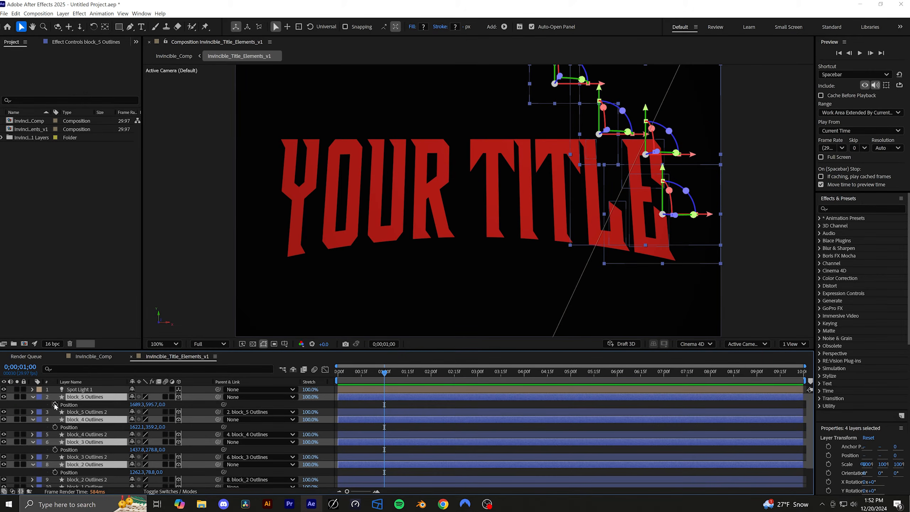
At 0;00;03;00, move the four selected block layers straight down below the composition frame to keyframe their fall.
key("Page_Down")
key("Page_Down")
key("Page_Down")
left_click_drag(401, 379, 477, 379)
scroll(537, 187, "down", 2)
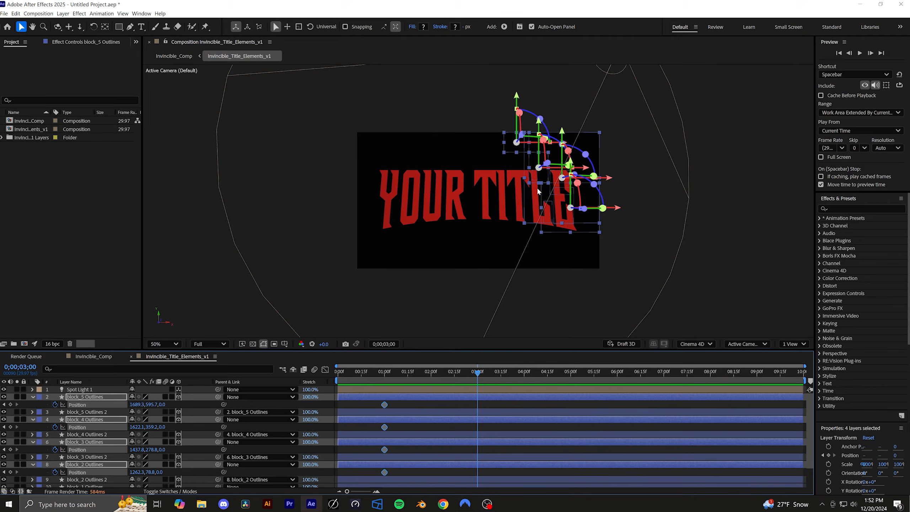
left_click_drag(515, 104, 474, 271)
scroll(464, 222, "down", 1)
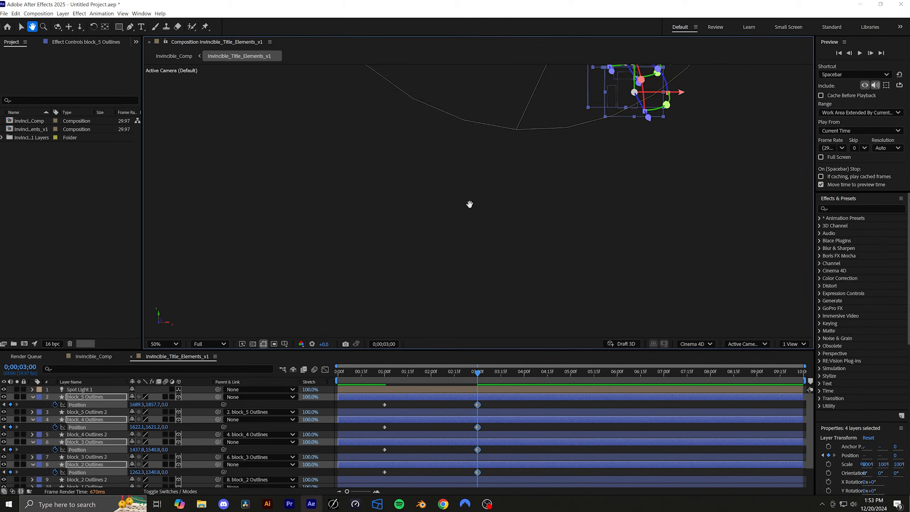
scroll(465, 215, "up", 1)
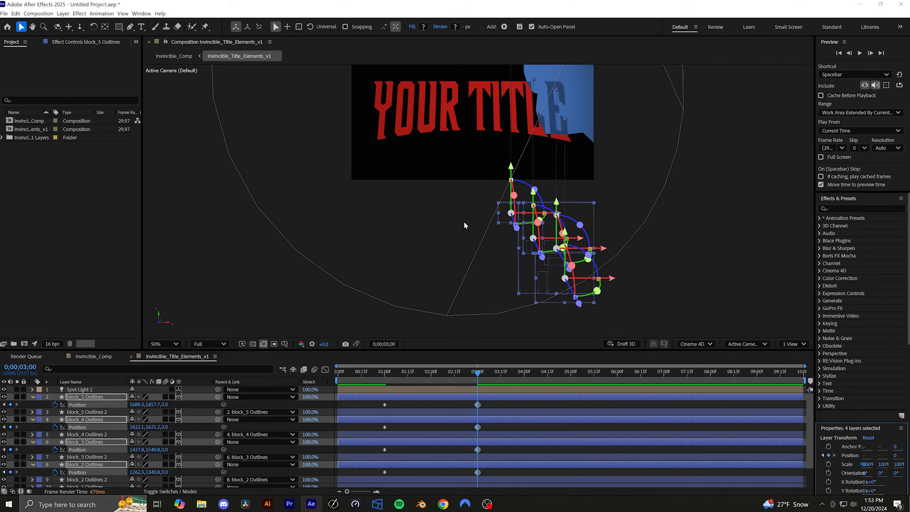
Adjust the end positions of block_5 Outlines and block_4 Outlines individually at 0;00;03;00, shifting them in height and depth.
left_click(463, 220)
left_click(455, 397)
left_click_drag(572, 231, 579, 193)
left_click_drag(588, 251, 579, 240)
left_click(476, 420)
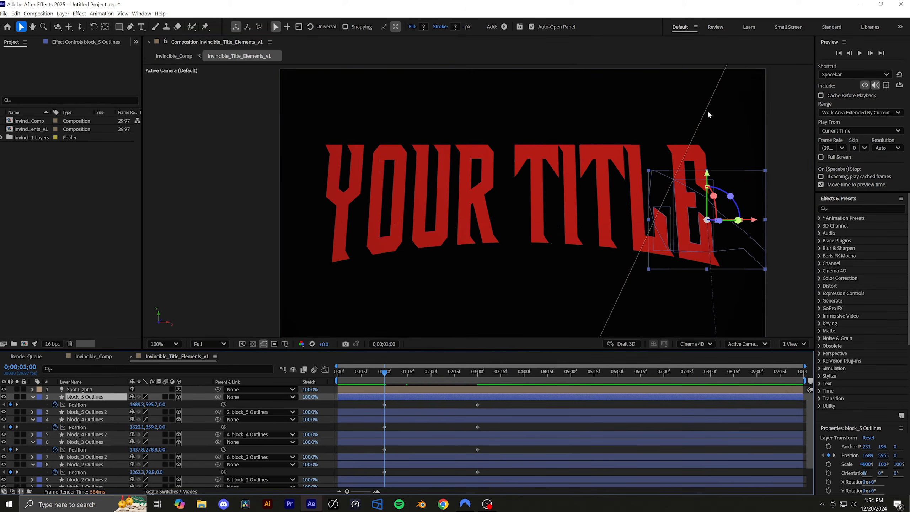
Stagger the falls by moving the Position keyframe pairs of block_4, block_3 and block_2 Outlines a few frames later than block_5's.
left_click(392, 420)
left_click_drag(385, 427, 486, 431)
key("ctrl+z")
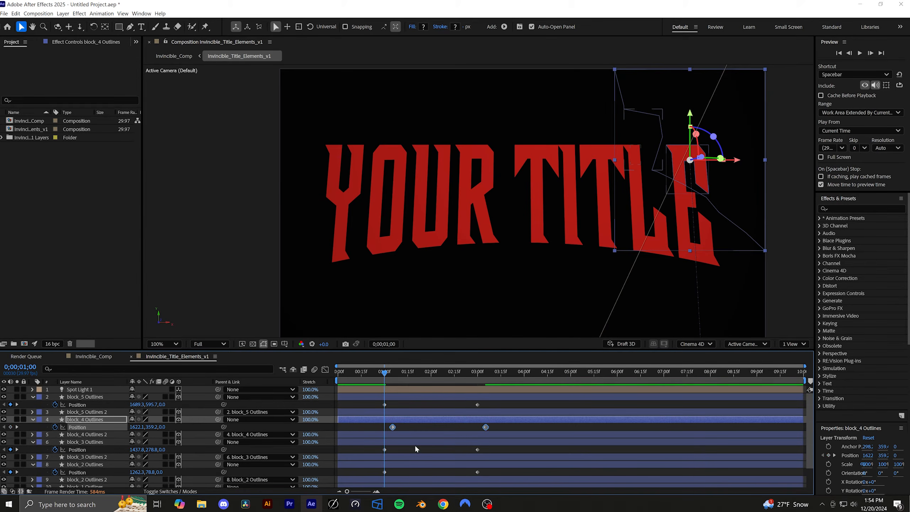
left_click(417, 441)
left_click_drag(377, 447, 495, 449)
left_click_drag(376, 469, 490, 469)
left_click_drag(484, 472, 487, 473)
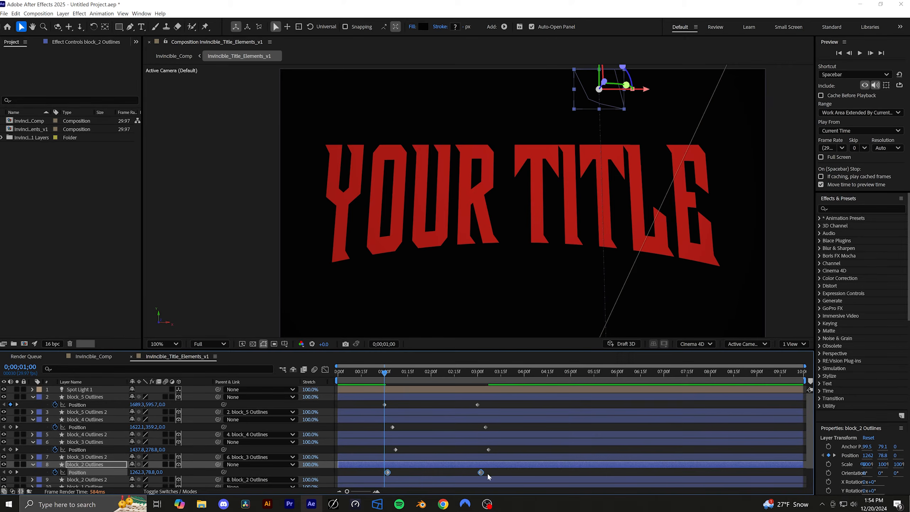
Apply Easy Ease Out to the first Position keyframe of each of the four block layers and preview the motion.
left_click(384, 405)
left_click(393, 427, "shift")
left_click(396, 449, "shift")
left_click(396, 472, "shift")
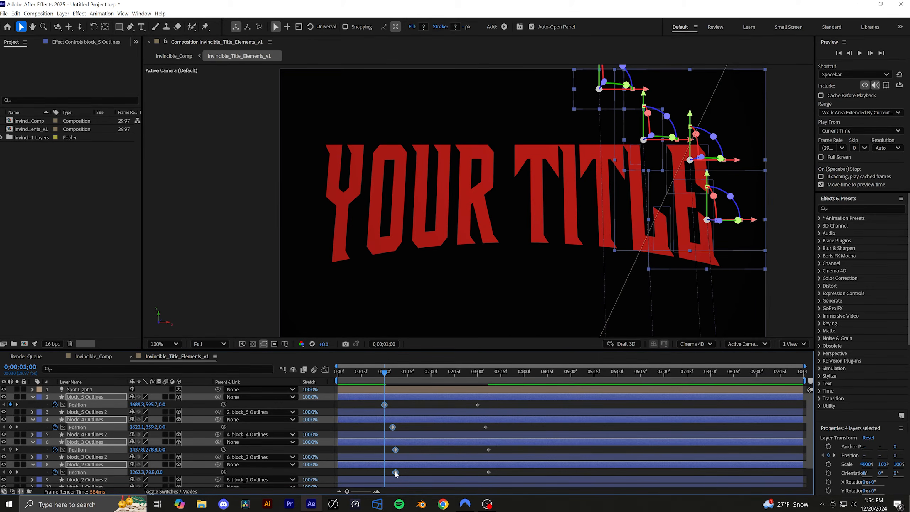
right_click(396, 472)
mouse_move(438, 461)
left_click(556, 418)
key("space")
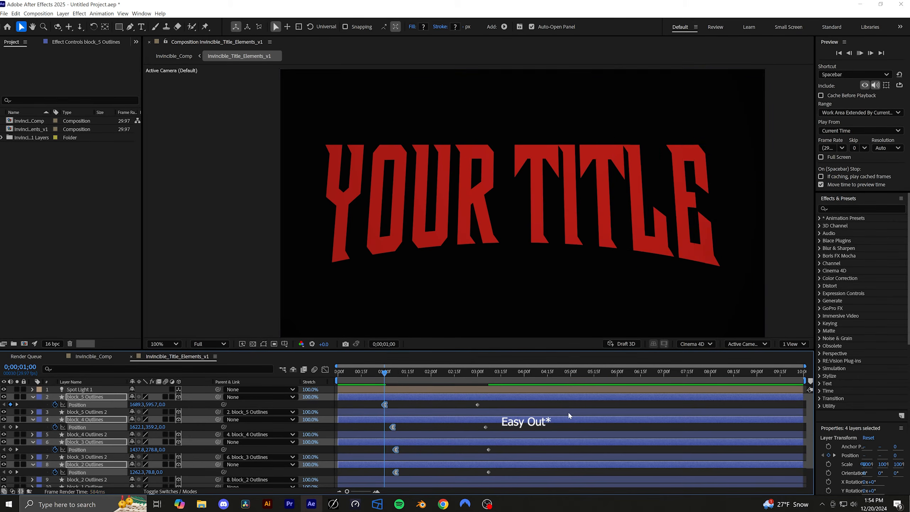
Add Orientation keyframes at 0;00;01;07 to the block_2, block_3, block_4 and block_5 Outlines layers.
left_click(408, 419, "ctrl")
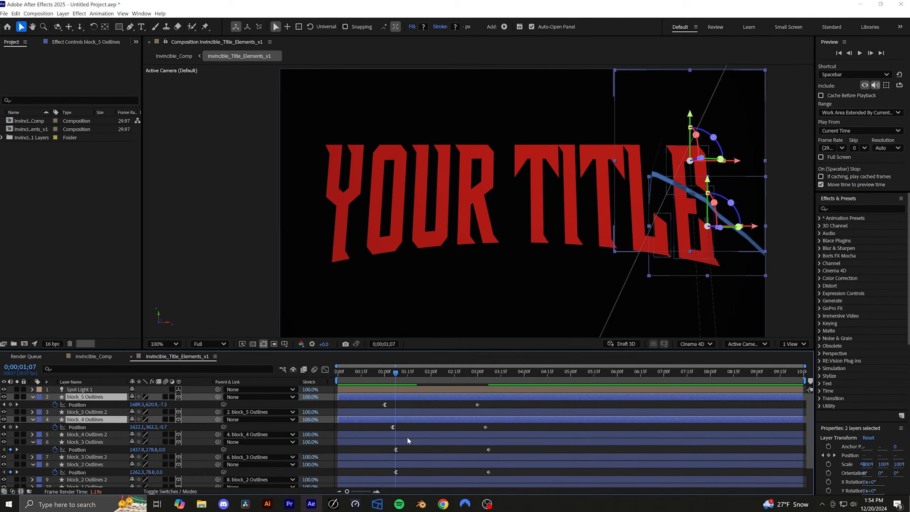
left_click(408, 444, "ctrl")
left_click(411, 465, "ctrl")
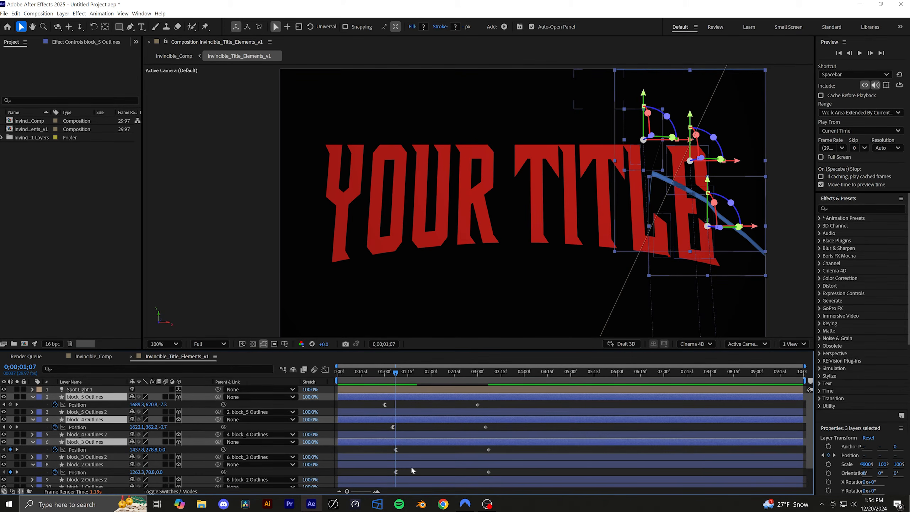
key("r")
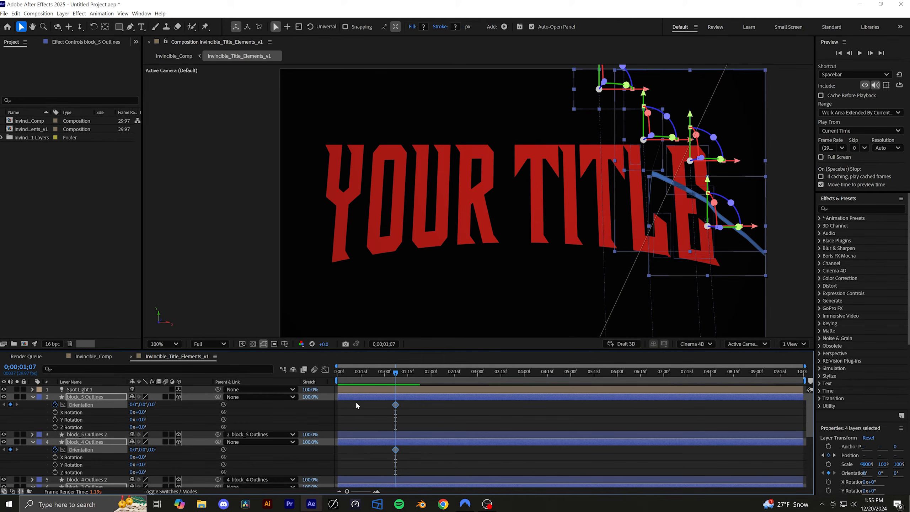
At 0;00;03;02, rotate block_5 Outlines to orientation 94.7°, 21.9°, 0° and block_4 Outlines to 99.3°, 0°, 0°.
left_click_drag(394, 374, 480, 397)
scroll(522, 310, "down", 1)
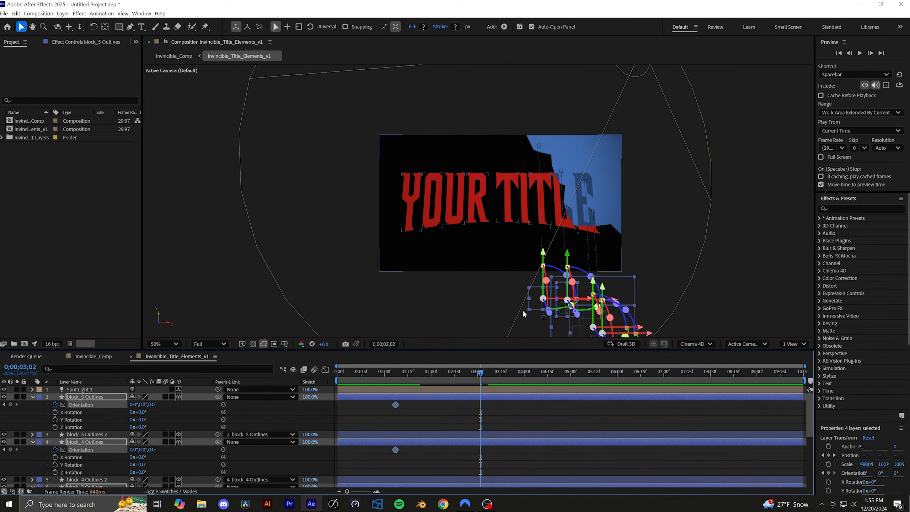
left_click(523, 311)
left_click(587, 312)
left_click_drag(587, 312, 636, 278)
left_click(610, 274)
left_click_drag(606, 230, 610, 271)
scroll(501, 407, "down", 2)
Rotate block_3 Outlines to orientation 125.3°, 330.7°, 14.5° and block_2 Outlines to 117.3°, 329.5°, 0° at 0;00;03;02.
left_click(460, 441)
left_click_drag(580, 198, 596, 259)
scroll(438, 463, "down", 1)
left_click(438, 463)
left_click_drag(554, 199, 586, 215)
scroll(424, 432, "up", 1)
Apply Easy Ease Out to the first Orientation keyframe of all four block layers and preview the animation.
left_click(396, 404)
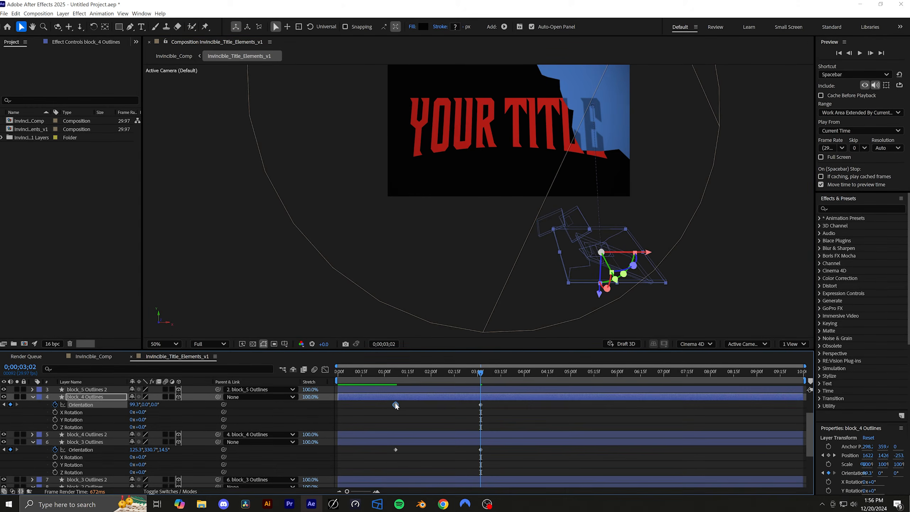
left_click(395, 449, "shift")
scroll(396, 451, "down", 1)
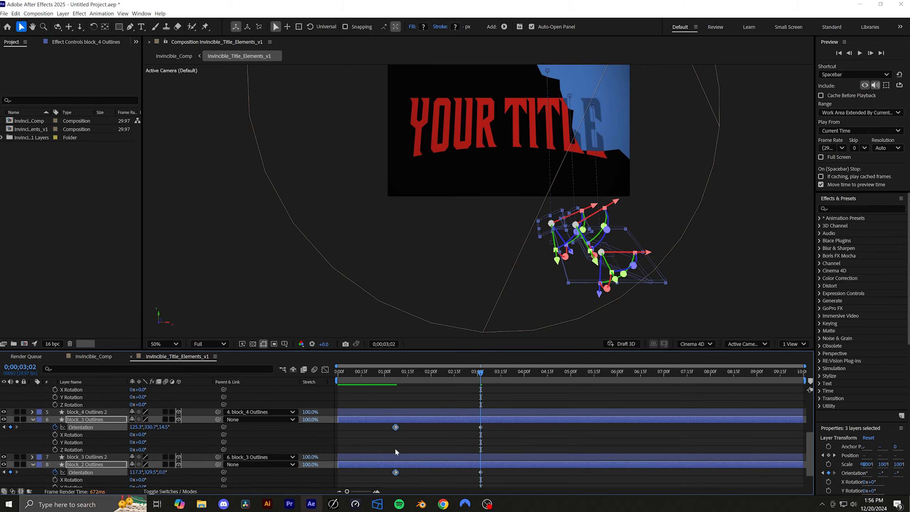
right_click(396, 427)
left_click(534, 460)
scroll(404, 408, "up", 1)
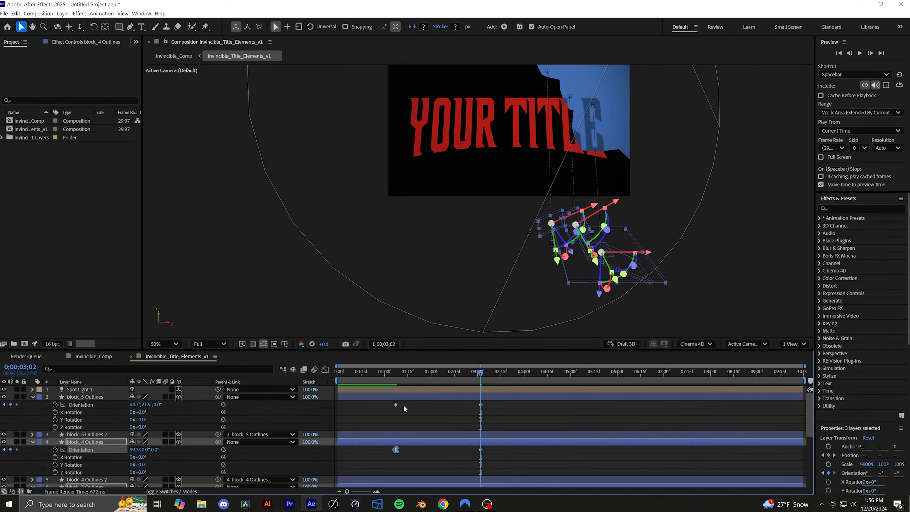
right_click(396, 404)
left_click(519, 430)
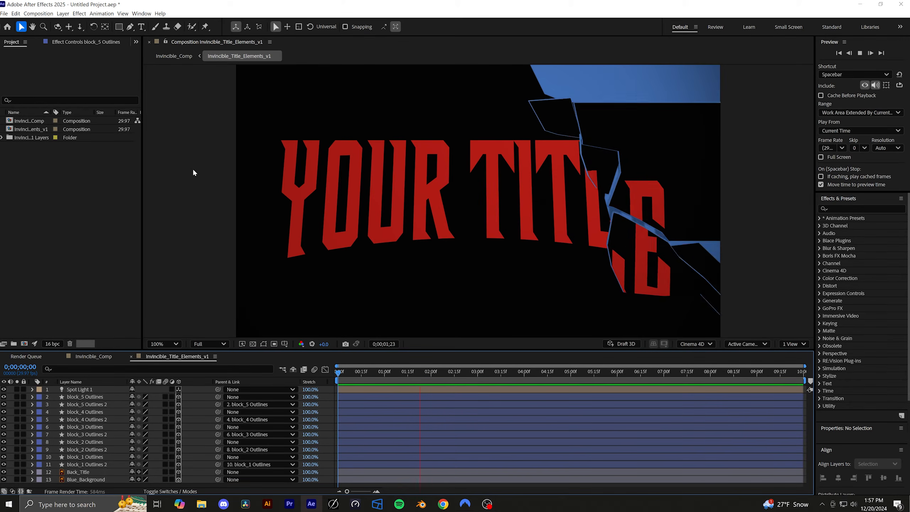
key("space")
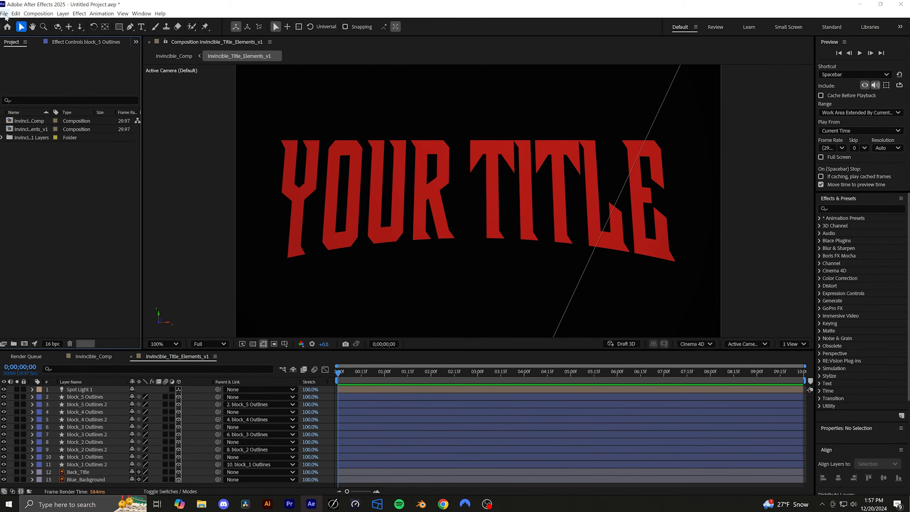
Import the vecteezy_dust-and-debris video from the Desktop and place it above Spot Light 1, starting near the two-second mark.
left_click(4, 13)
mouse_move(77, 118)
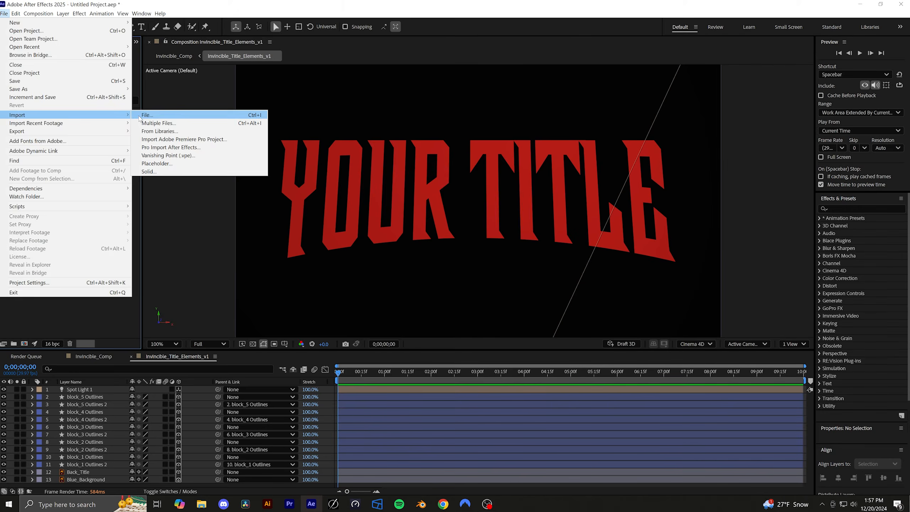
left_click(139, 119)
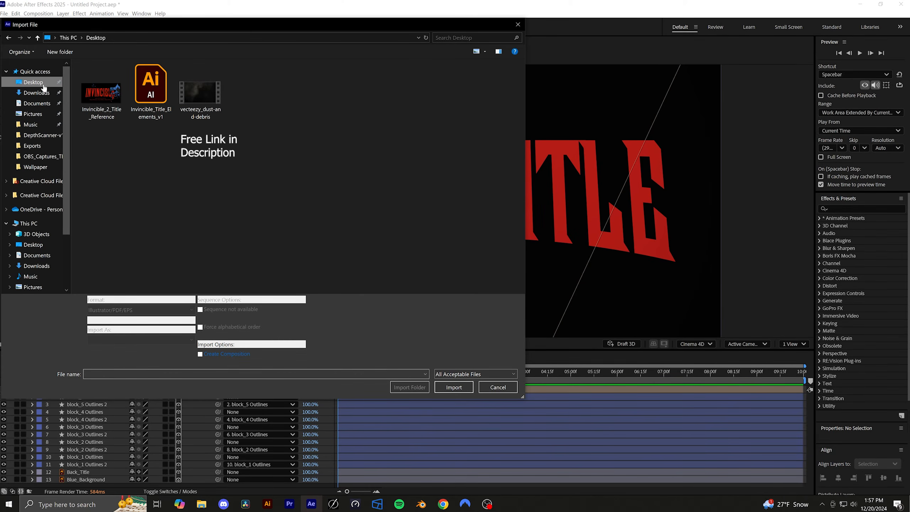
double_click(209, 96)
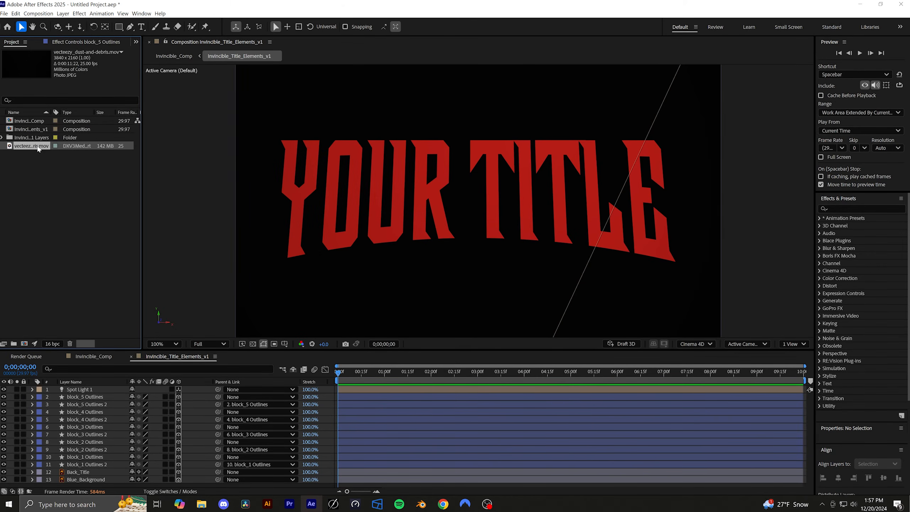
left_click_drag(98, 334, 107, 387)
Scale the dust-and-debris layer to about 32% by 51% and position it over the breaking end of the title.
key("s")
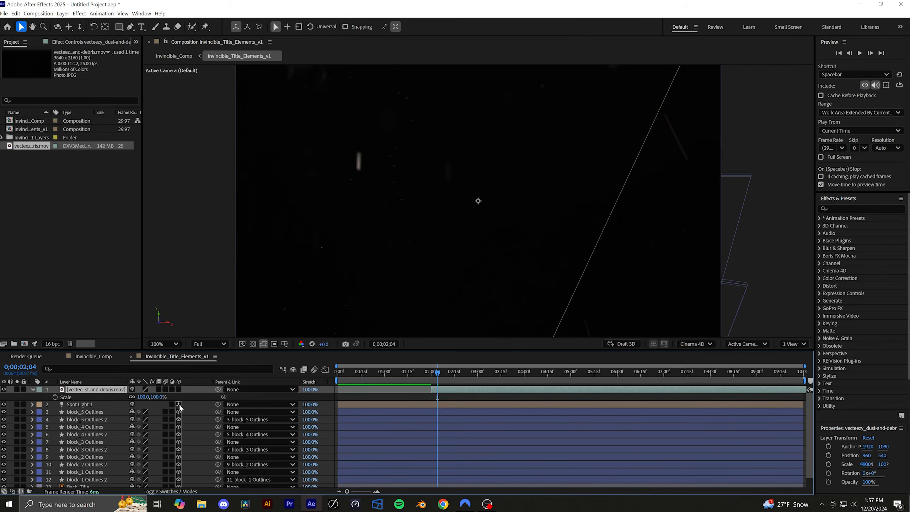
left_click_drag(153, 398, 117, 389)
left_click_drag(391, 140, 546, 122)
mouse_move(151, 397)
left_mouse_down()
mouse_move(158, 397)
mouse_move(134, 394)
left_mouse_up()
left_click(133, 397)
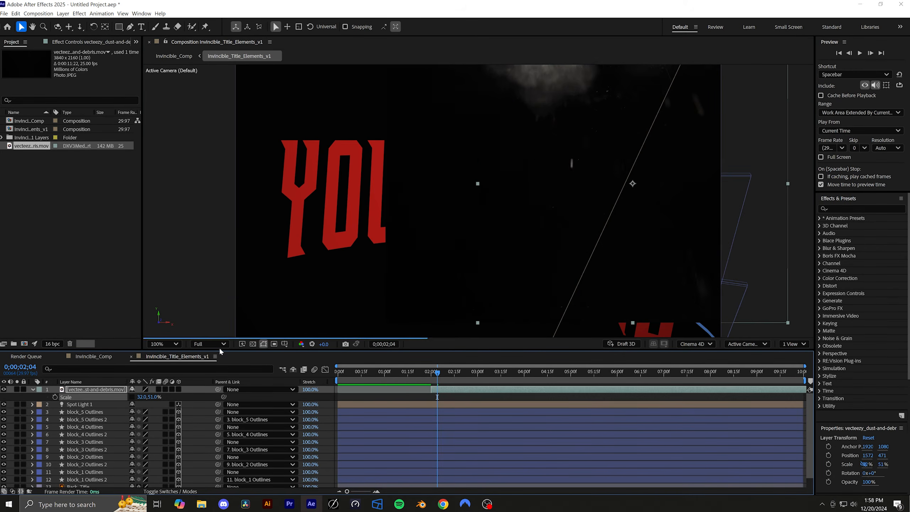
left_click_drag(589, 147, 594, 165)
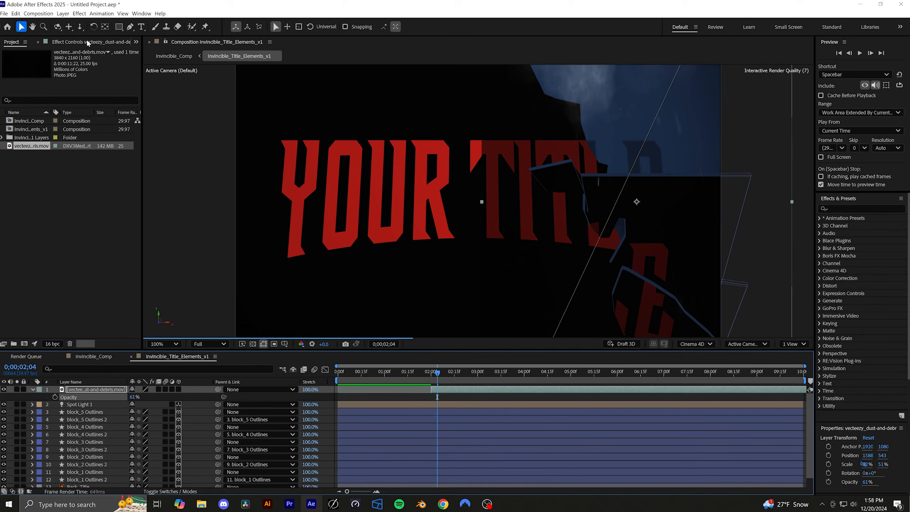
Draw a Pen tool mask on the dust layer around the breaking end of the title, and set the layer's opacity to 100%.
left_click(130, 26)
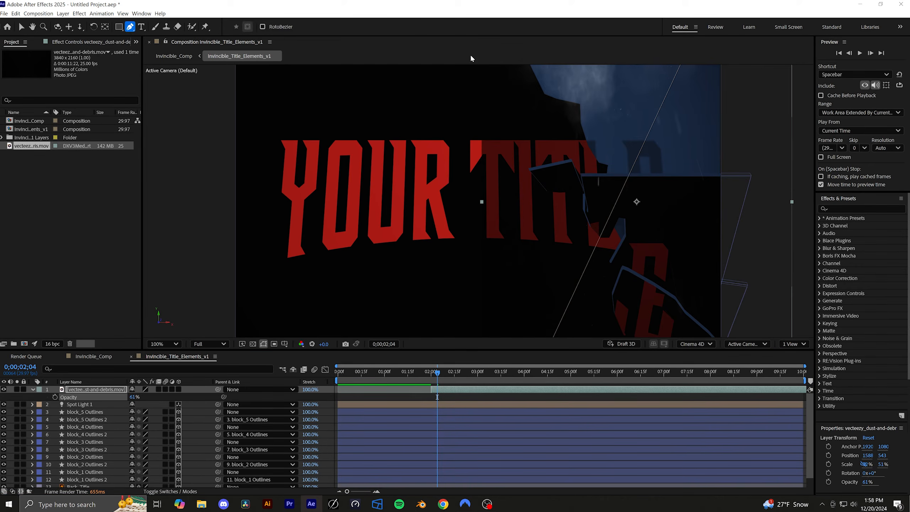
left_click(530, 66)
left_click(547, 108)
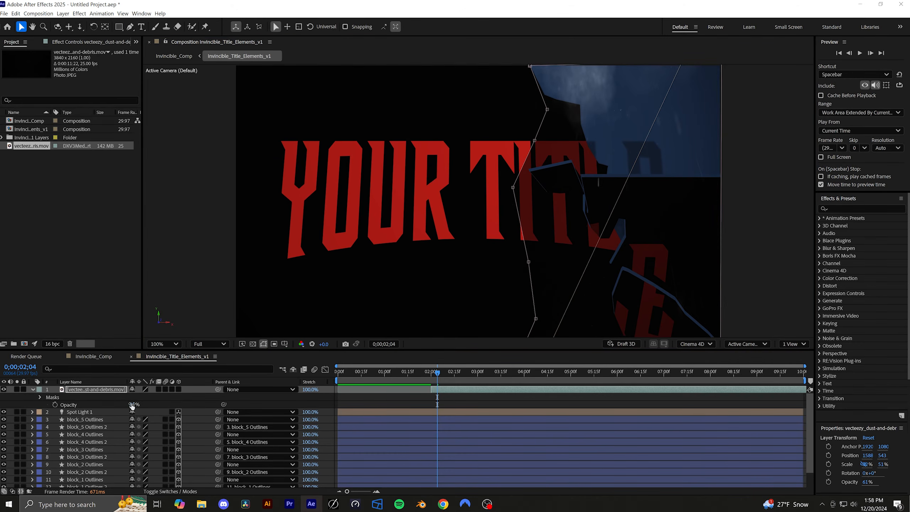
left_click_drag(133, 404, 234, 402)
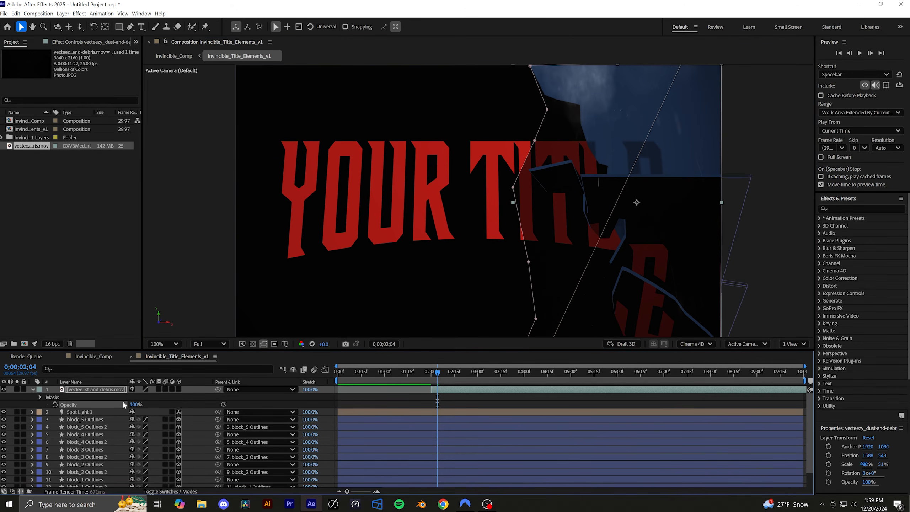
Show the layer blending modes and set the dust-and-debris layer's mode to Screen.
left_click(71, 381)
left_click(171, 492)
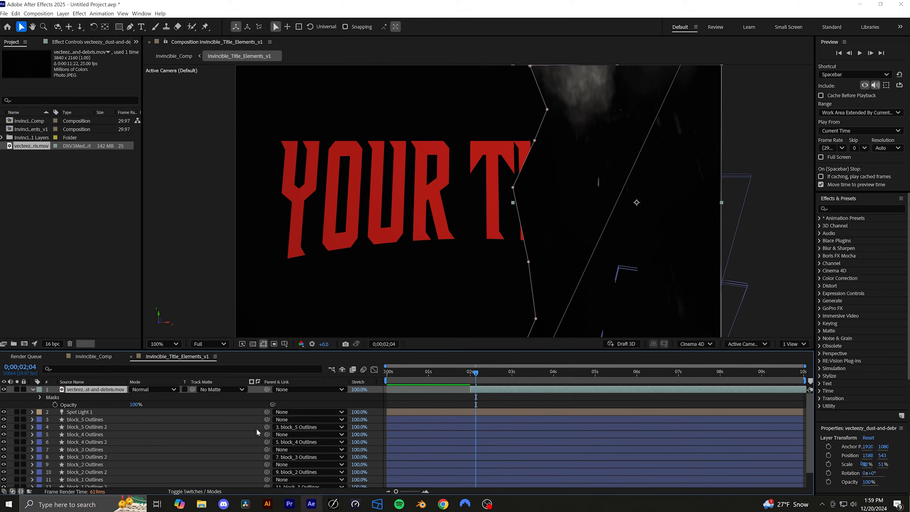
left_click(161, 390)
left_click(146, 163)
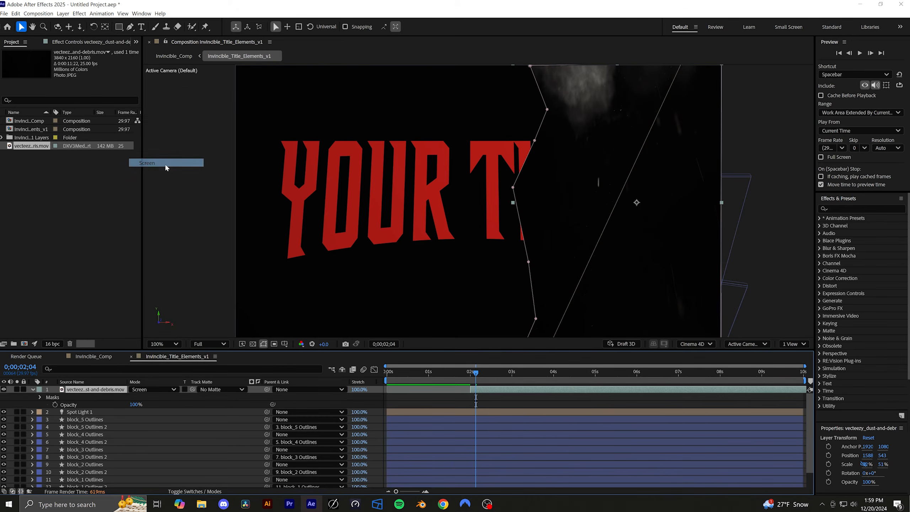
Feather the dust layer's Mask 1 by 52 pixels, start the layer at 0;00;01;04, and preview the result.
left_click(40, 397)
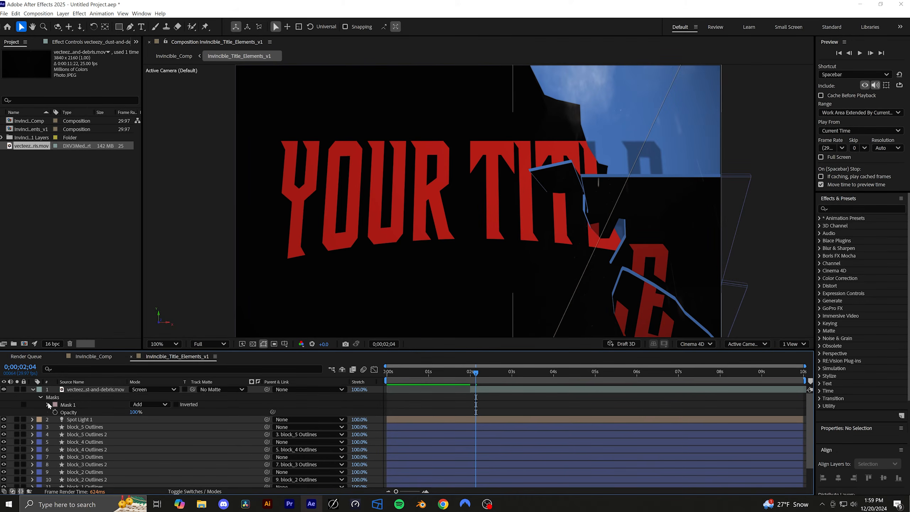
left_click(48, 404)
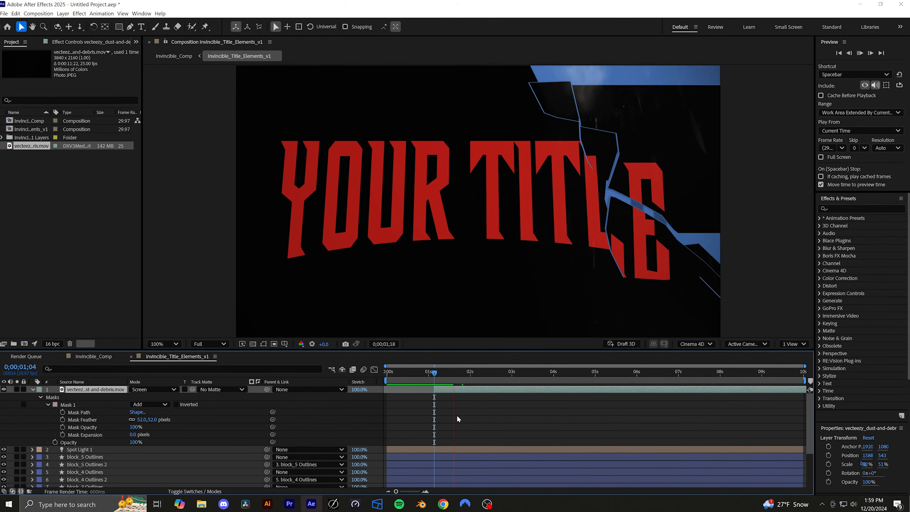
key("space")
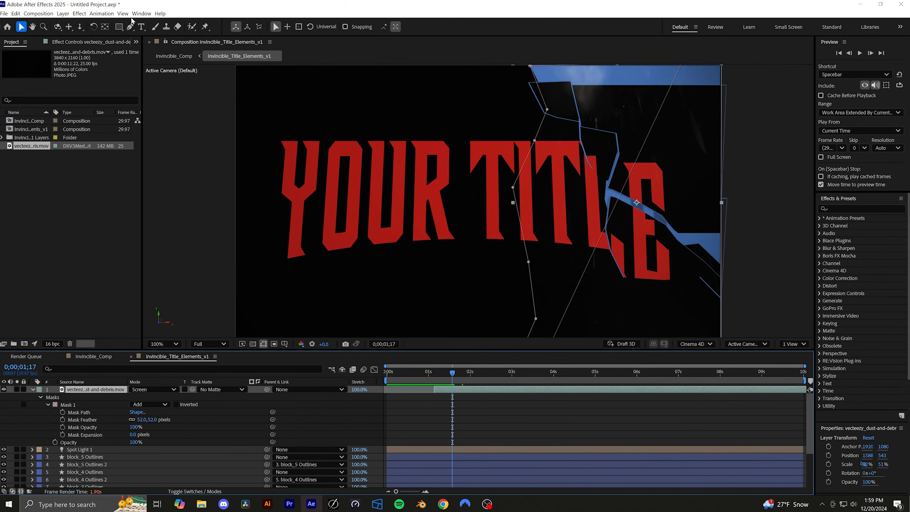
Apply the Black & White and Levels color correction effects to the dust-and-debris layer.
left_click(84, 14)
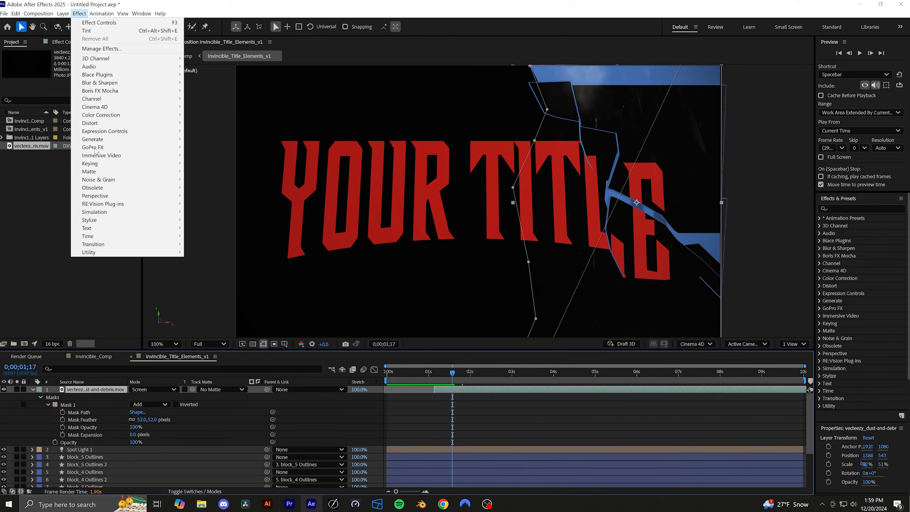
mouse_move(107, 115)
left_click(210, 138)
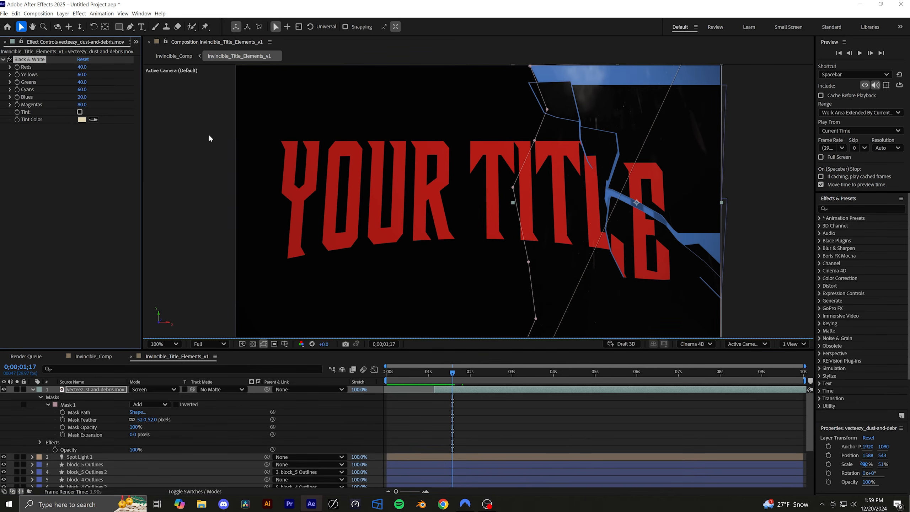
left_click(483, 420)
left_click(466, 391)
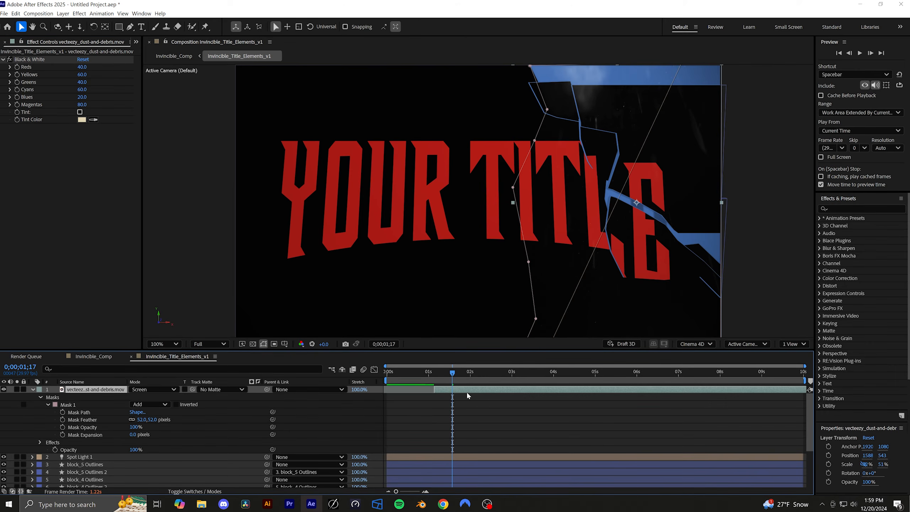
left_click(77, 15)
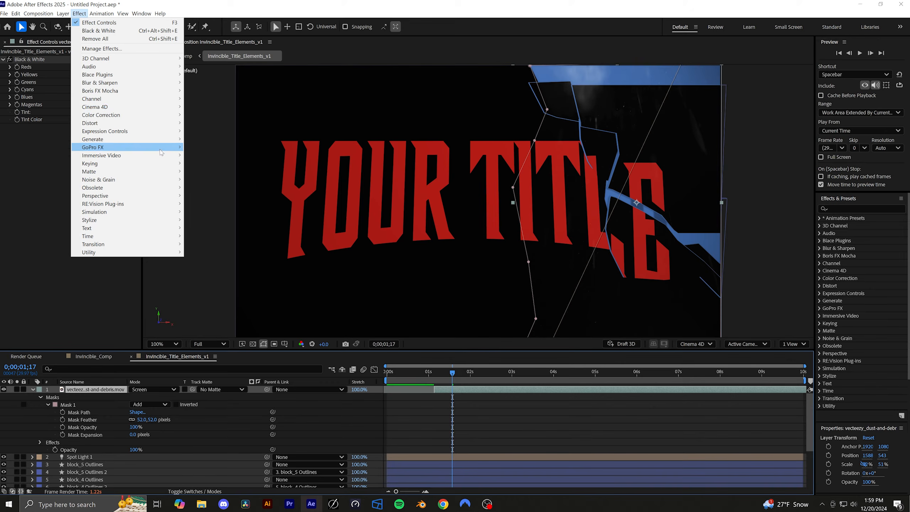
mouse_move(168, 115)
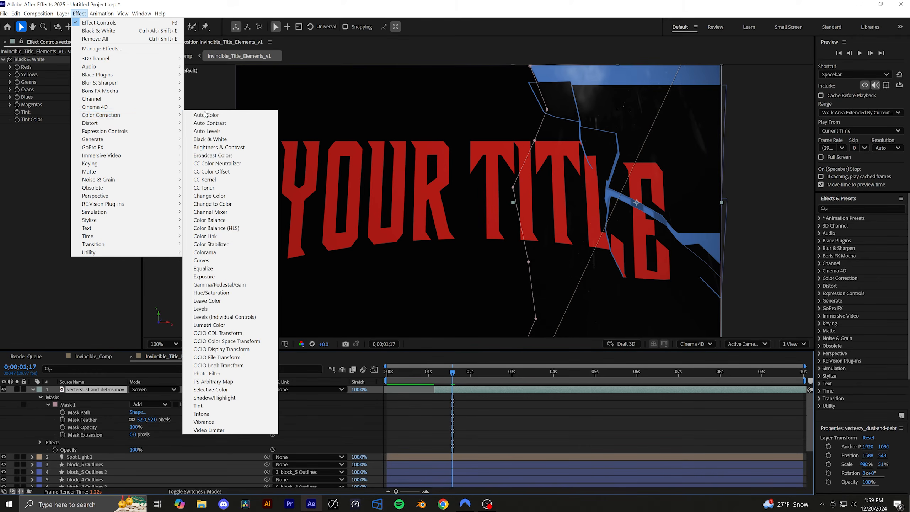
left_click(201, 309)
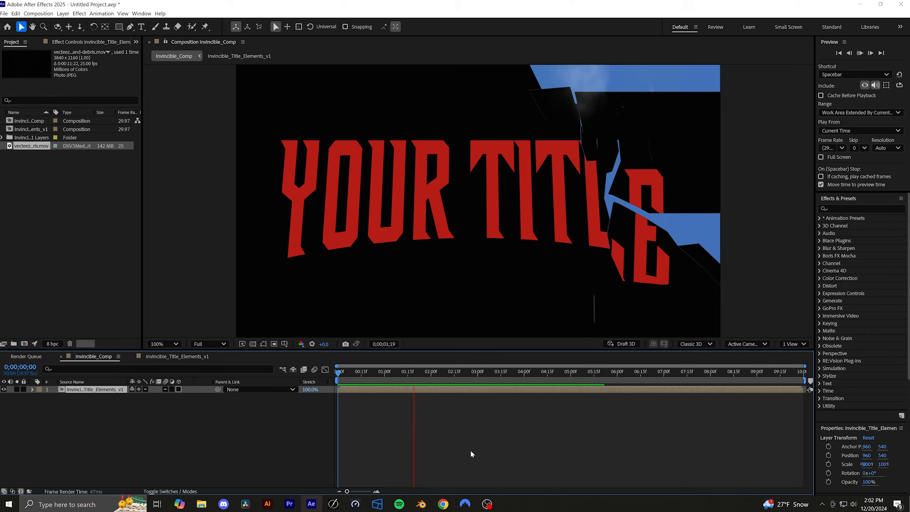
Split the title elements layer in Invincible_Comp at 0;00;01;00 and again at 0;00;02;00.
key("space")
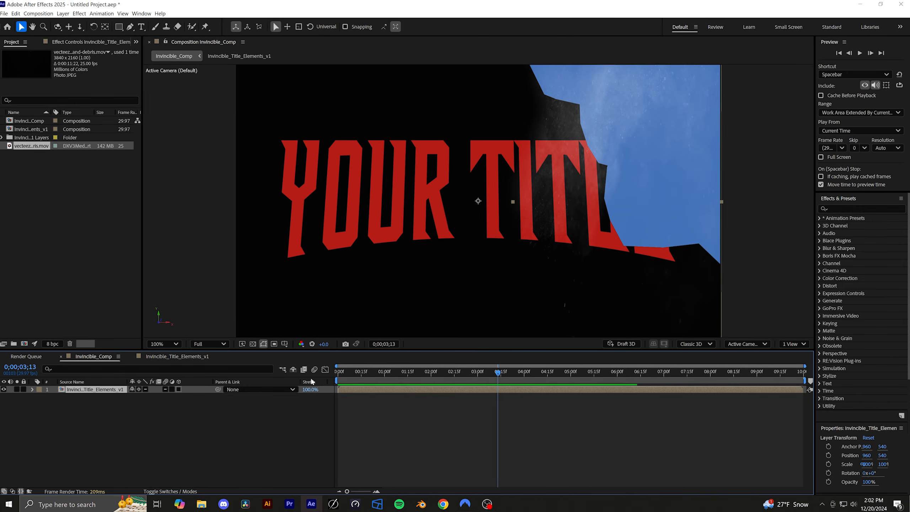
left_click_drag(351, 374, 326, 377)
left_click_drag(386, 373, 384, 373)
left_click(16, 14)
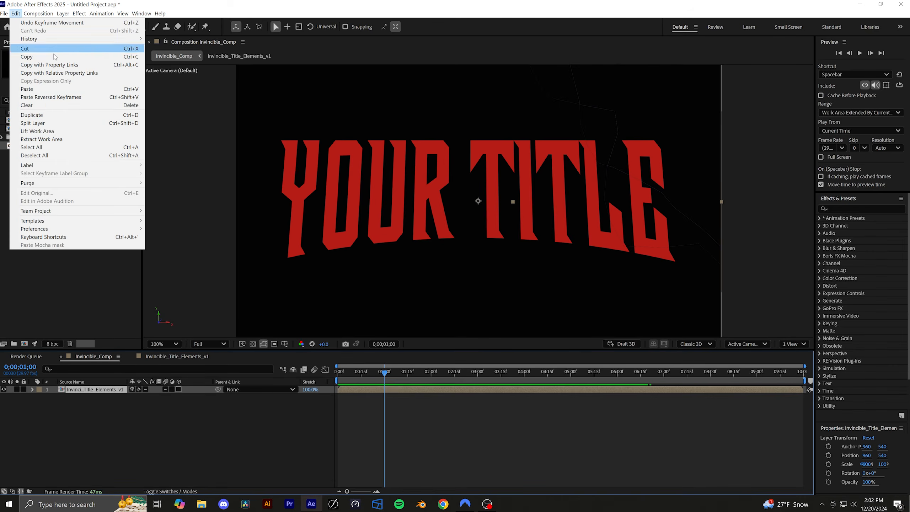
left_click(32, 123)
left_click_drag(386, 382, 434, 390)
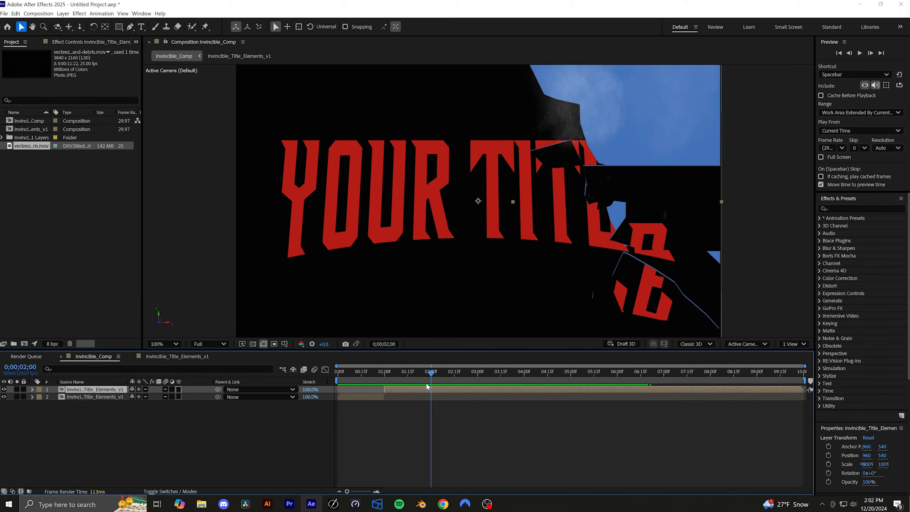
left_click(15, 14)
left_click(32, 122)
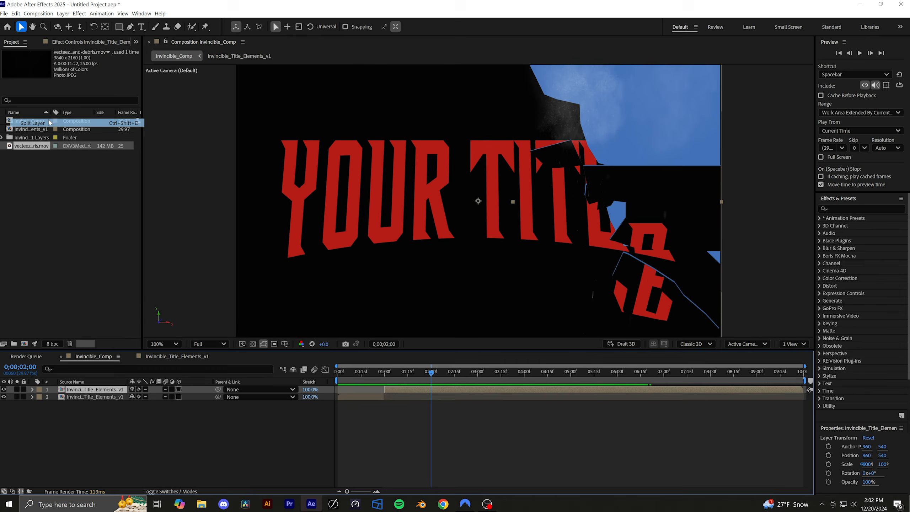
Add the expression wiggle(15,20) to the middle title segment's Position and preview the shake from the start.
left_click(412, 397)
left_click(400, 376)
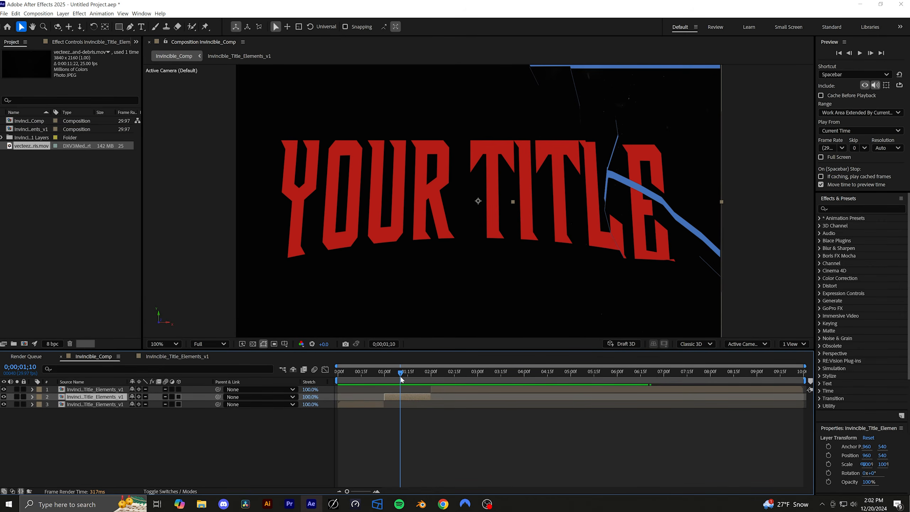
key("Up")
left_click_drag(399, 380, 385, 381)
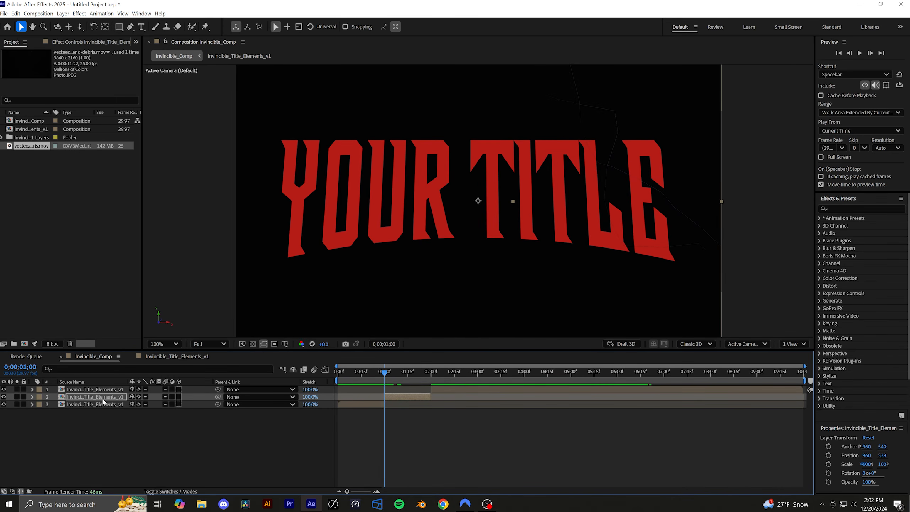
key("p")
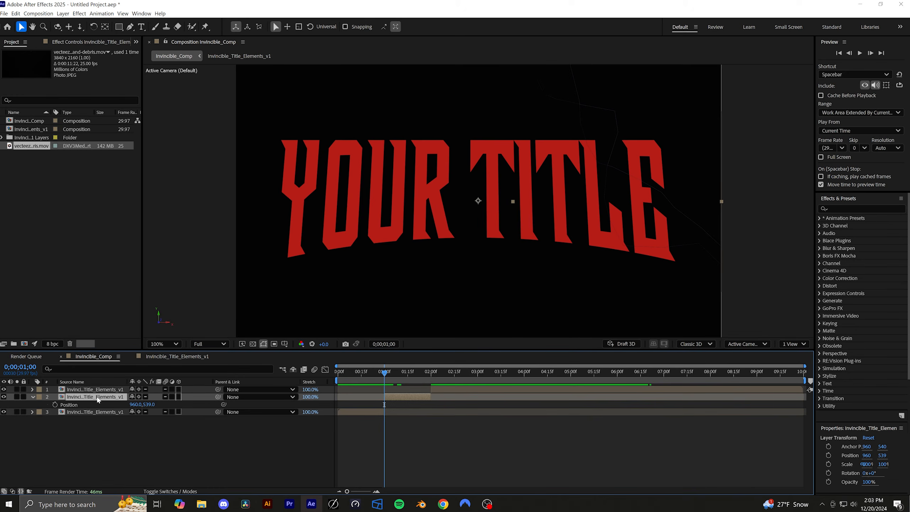
left_click(54, 403, "alt")
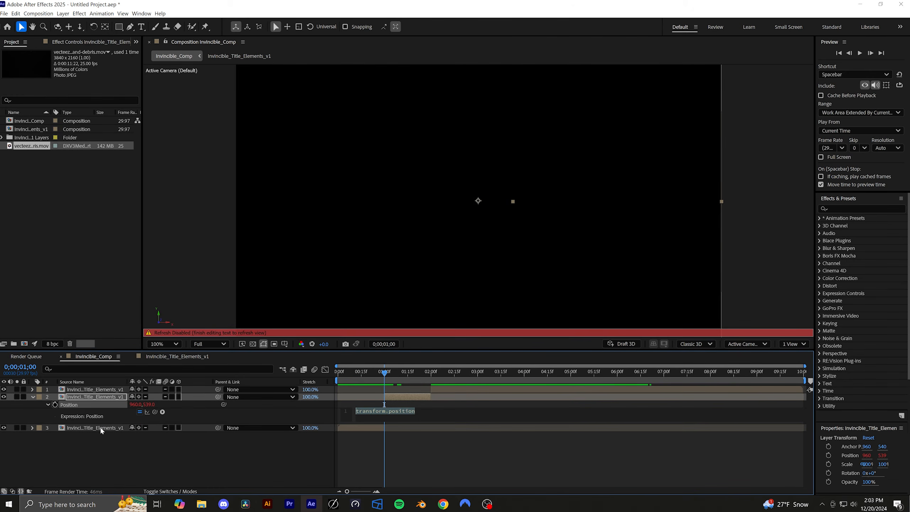
type("wiggle(15,20")
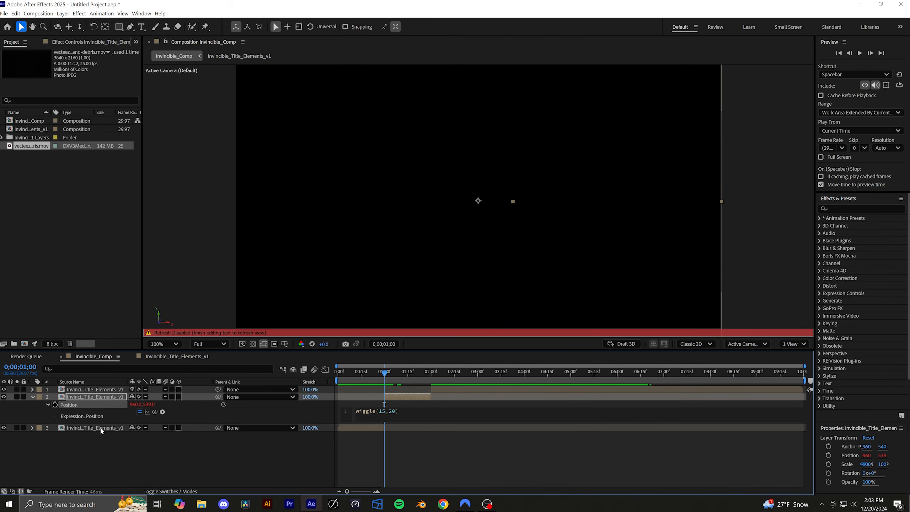
left_click(405, 403)
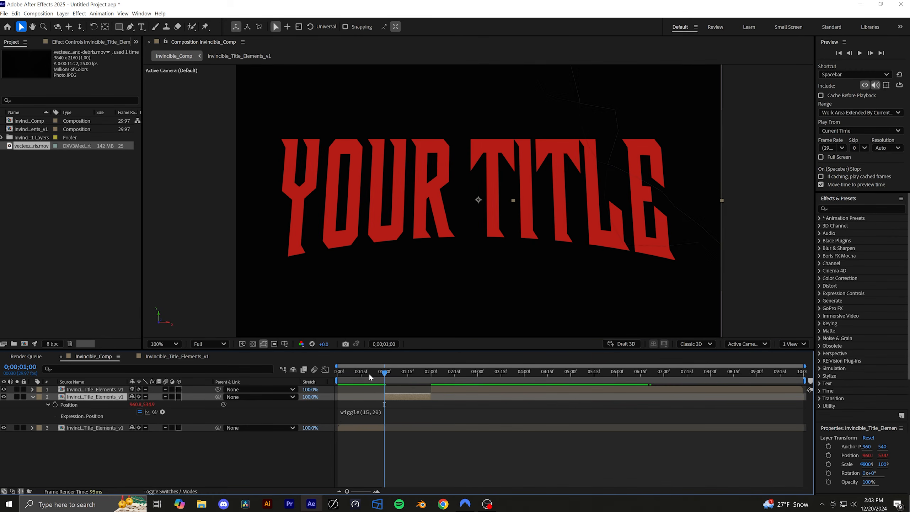
left_click_drag(369, 373, 317, 366)
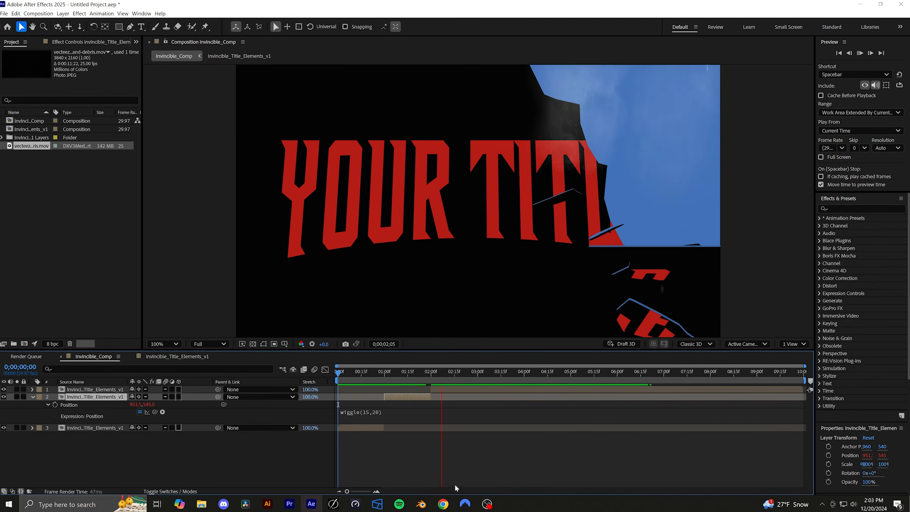
left_click_drag(358, 375, 344, 374)
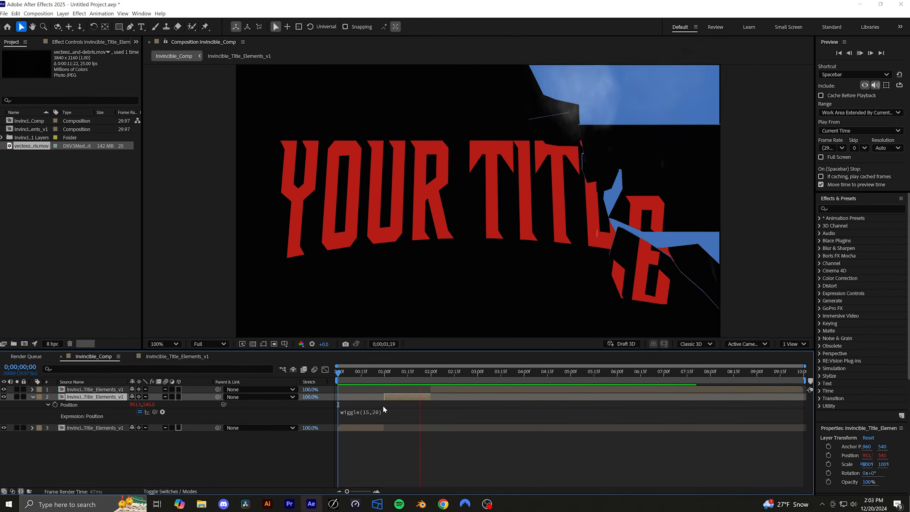
Scale the middle and first title segments to 103% and preview the composition.
left_click(389, 376)
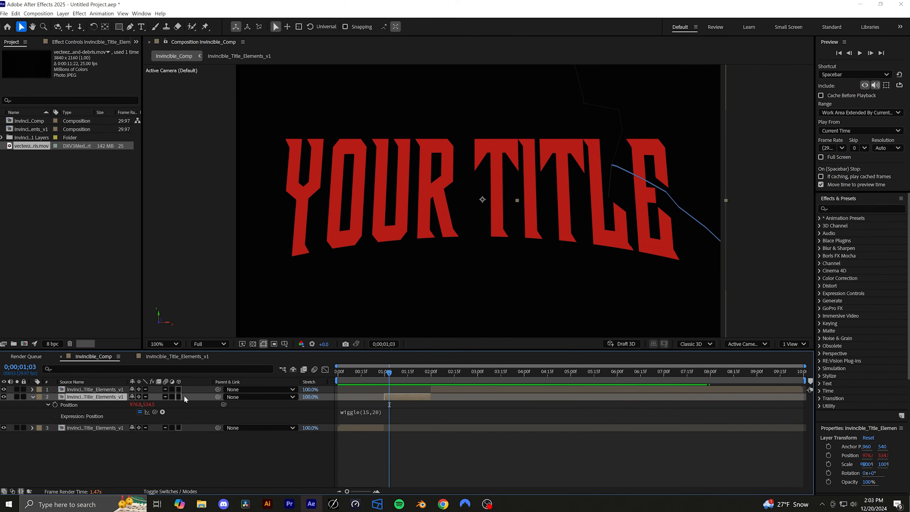
key("s")
left_click(146, 404)
type("103")
key("Return")
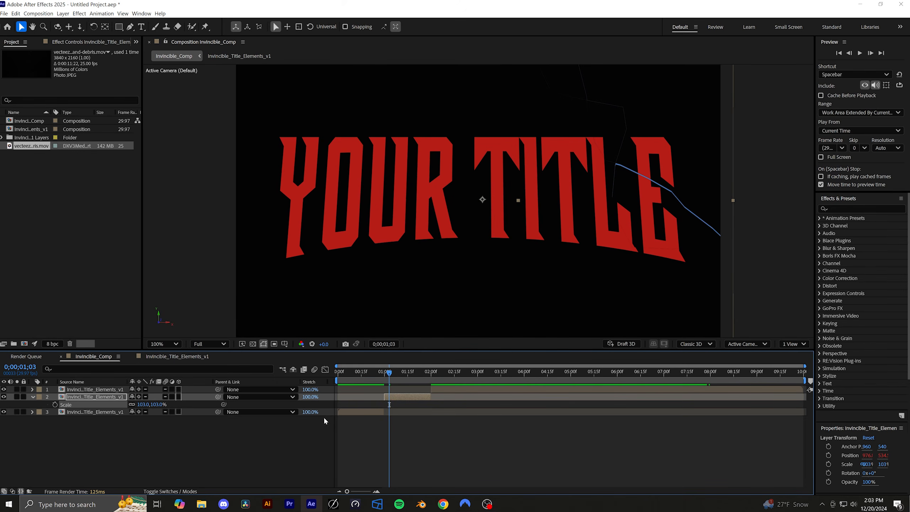
left_click(188, 413)
type("103")
key("Return")
key("Home")
key("space")
key("space")
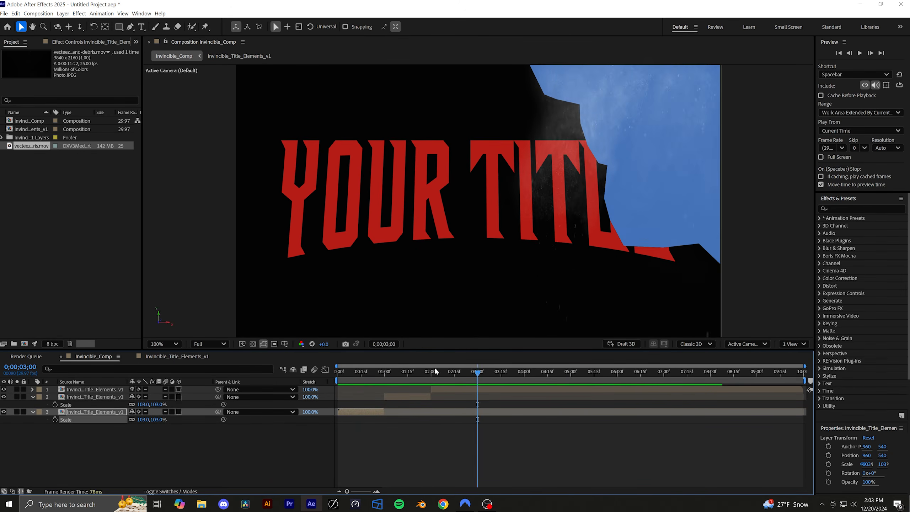
Scale the last title segment to 103% and return to the start of the composition.
left_click(186, 389)
key("s")
left_click(142, 397)
type("103")
key("Return")
key("Home")
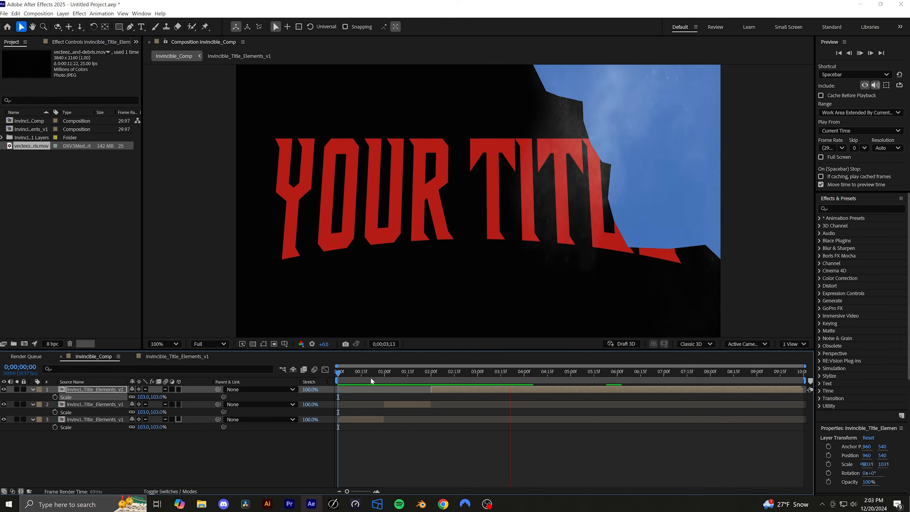
Trim the shaking middle segment to end at 0;00;01;20 and extend the last segment's start back to meet it.
left_click(387, 373)
left_click_drag(382, 374, 416, 382)
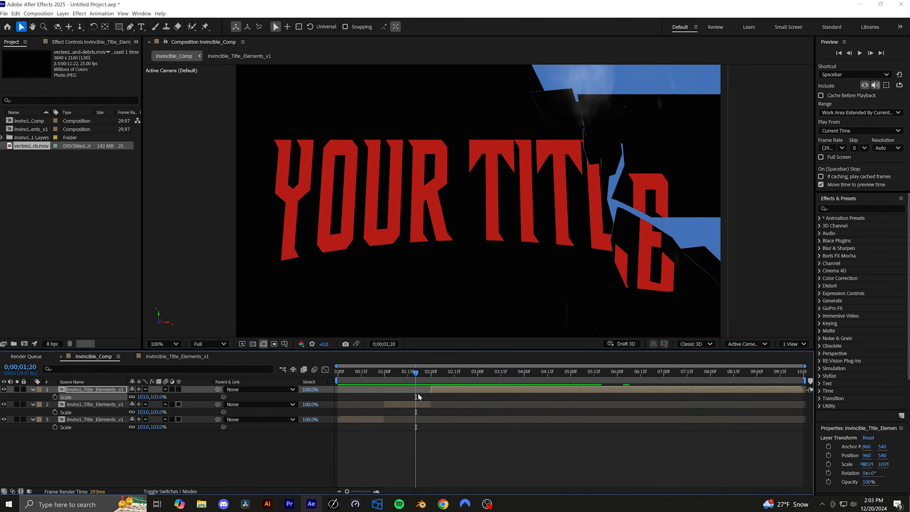
left_click(420, 406)
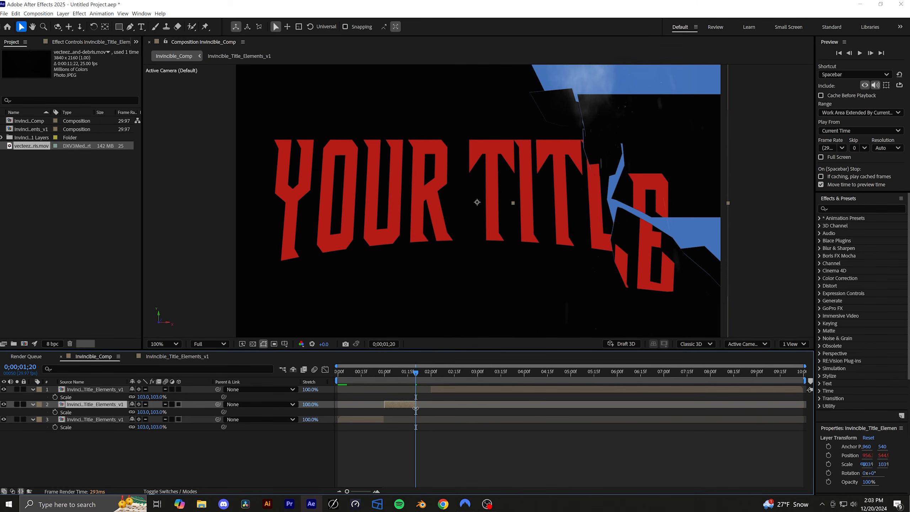
left_click(433, 390)
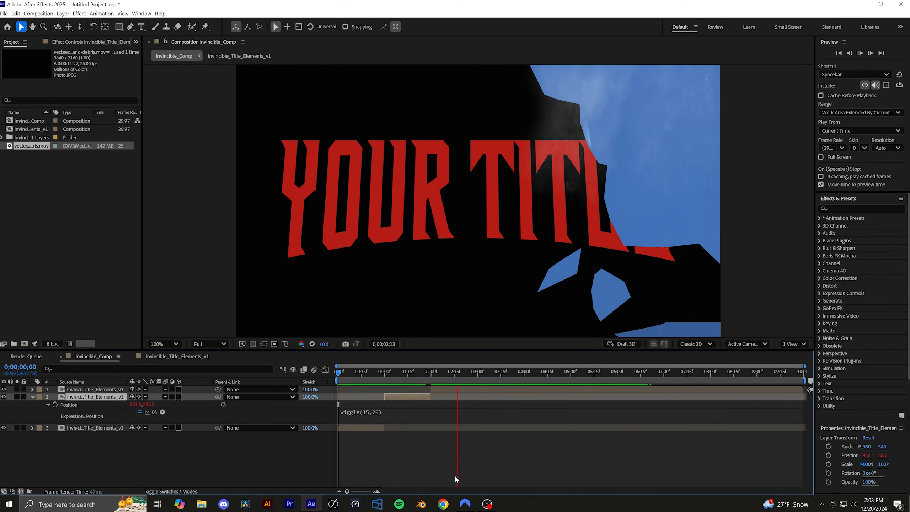
key("space")
key("Home")
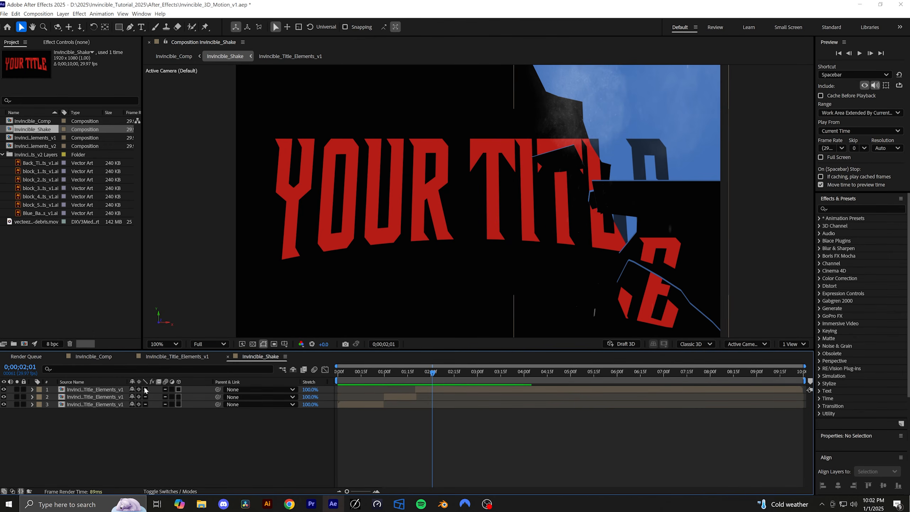
Turn off Collapse Transformations for all three title segments in the Invincible_Shake composition.
left_click(139, 390)
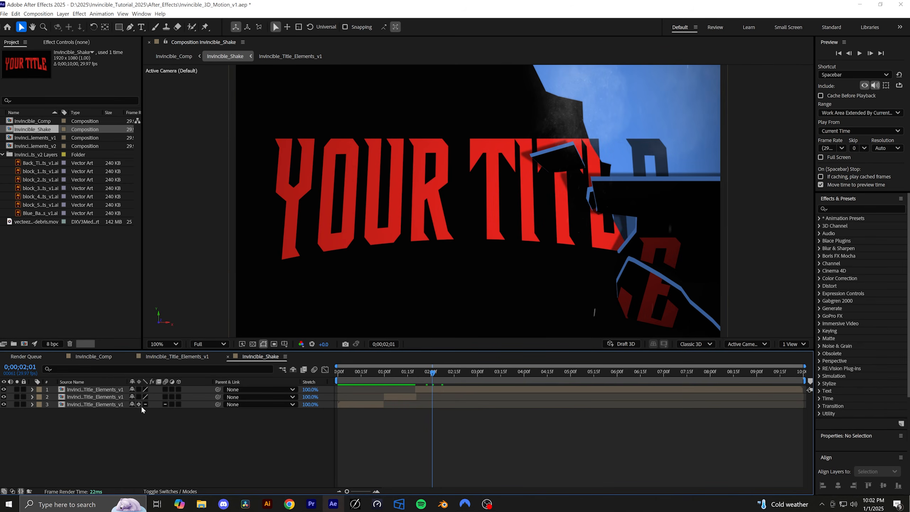
left_click(138, 404)
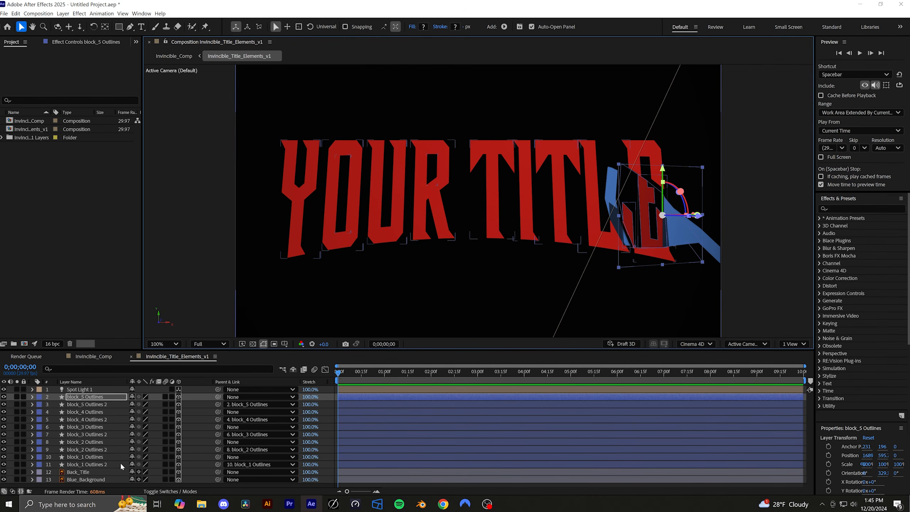
Examine the Material Options of the Back_Title layer in Invincible_Title_Elements_v1.
left_click(94, 480)
left_click(94, 471)
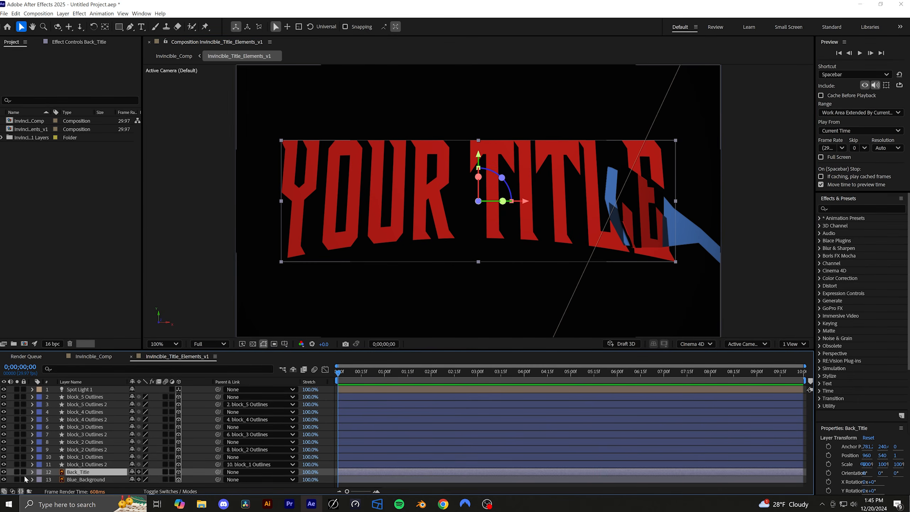
left_click(45, 471, "ctrl")
left_click(32, 471)
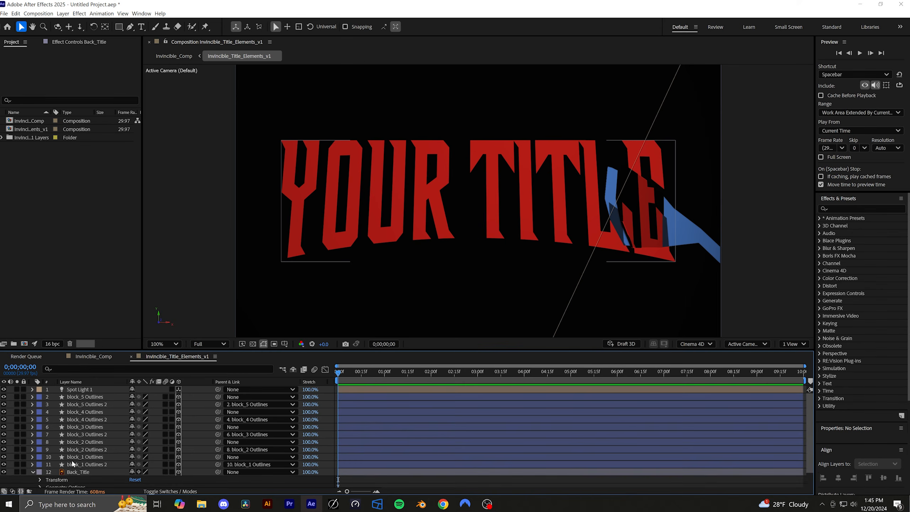
scroll(47, 474, "down", 1)
left_click(40, 476)
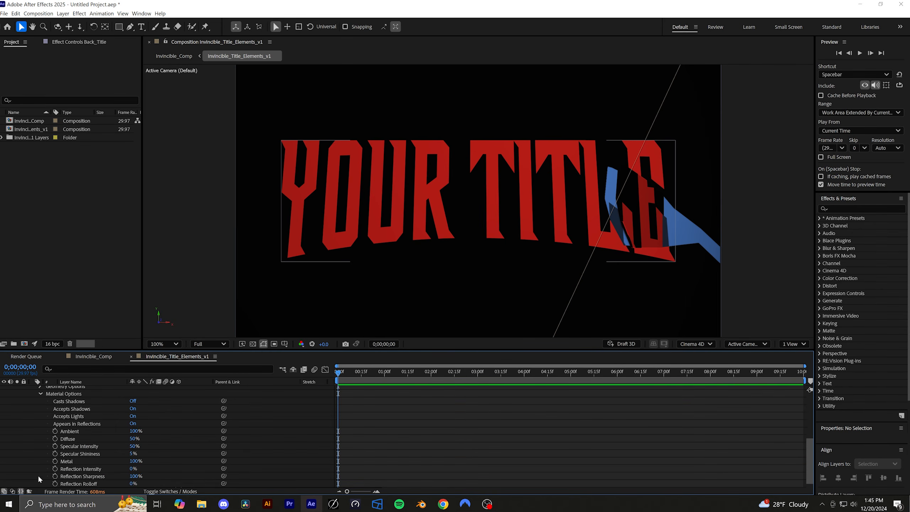
scroll(106, 438, "up", 2)
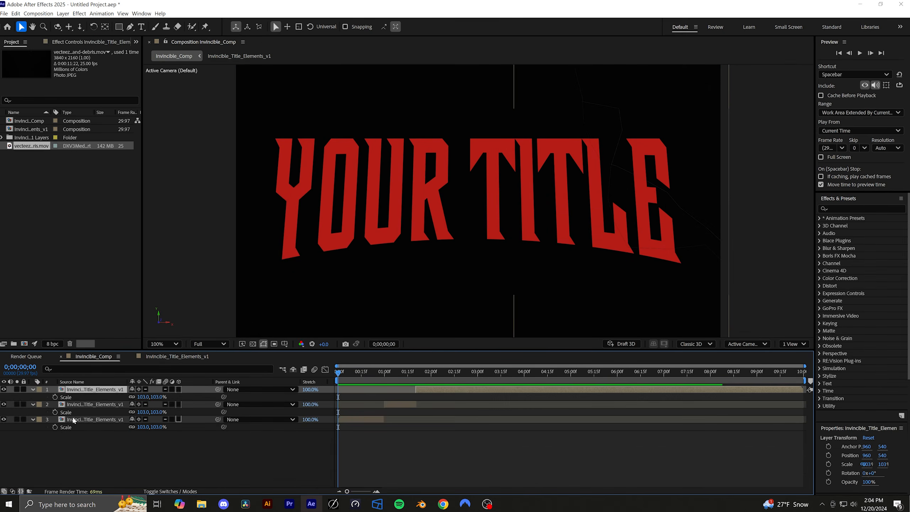
Pre-compose the three title segments as Invincible_Shake and keyframe its Scale at 100% at 0;00;00;00.
left_click(74, 420, "shift")
right_click(74, 420)
left_click(114, 377)
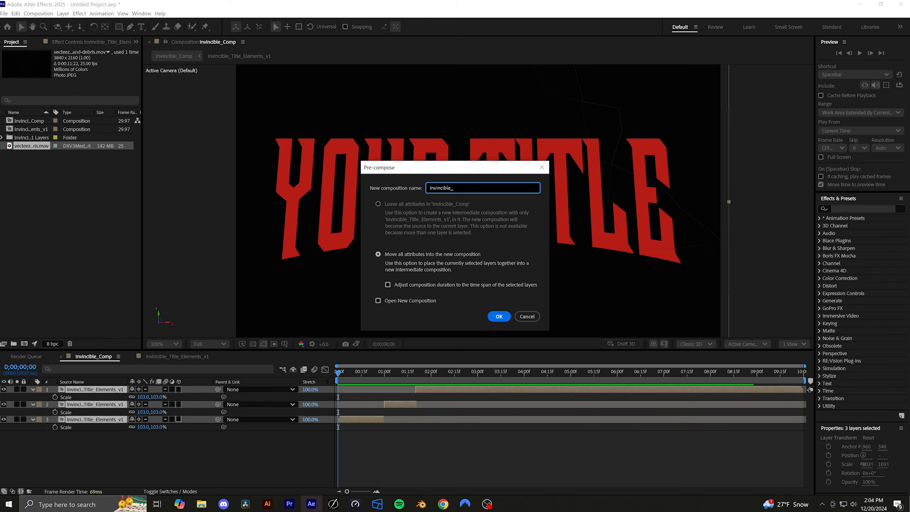
key("Return")
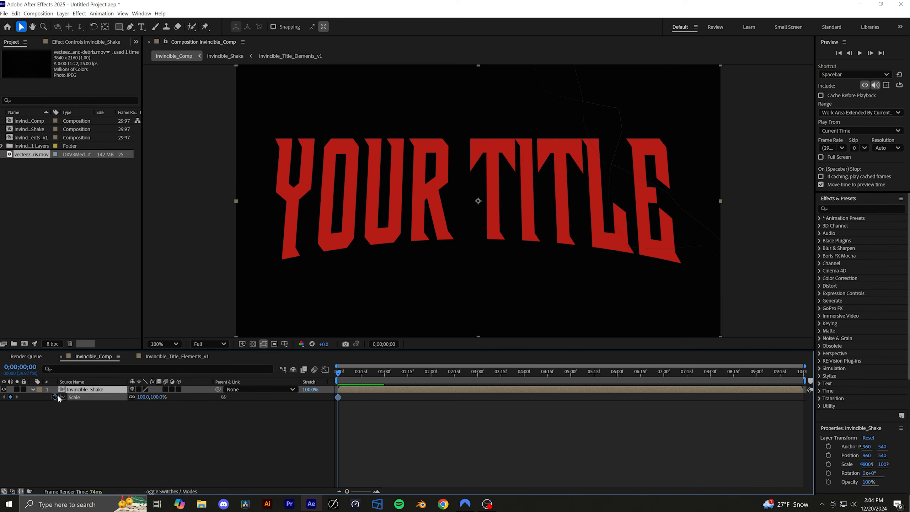
Move the current time to the end of Invincible_Comp.
left_click_drag(341, 373, 574, 391)
key("End")
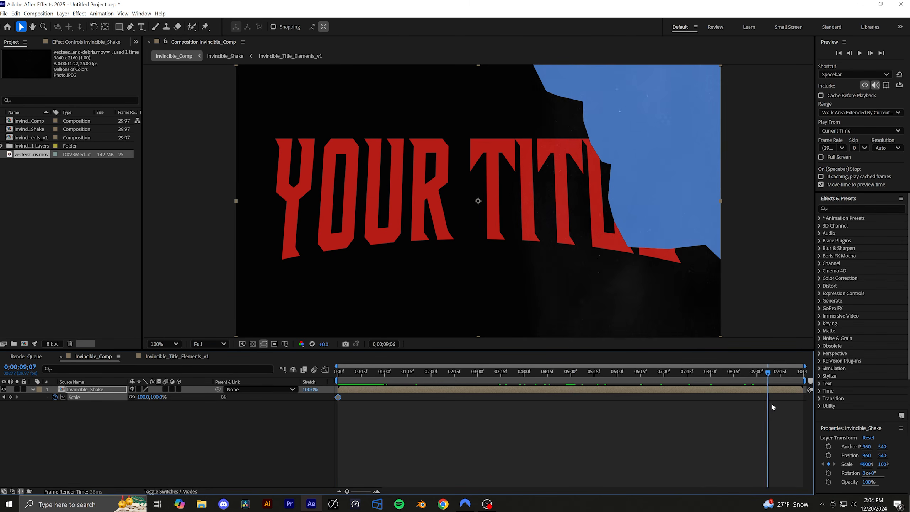